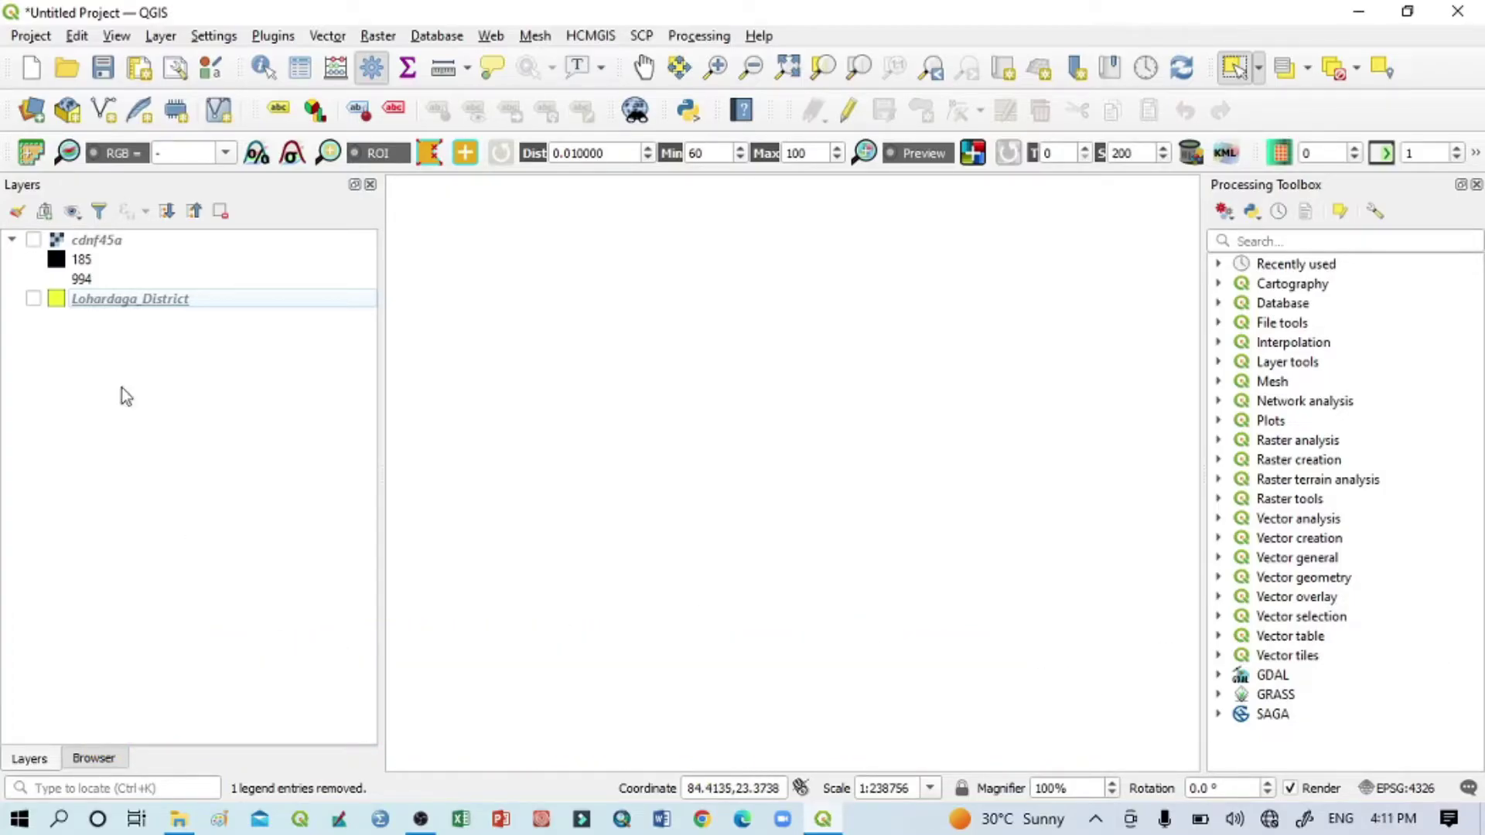
Turn on the cdnf45a raster and Lohardaga_District layers, then zoom to cdnf45a's full extent
{"action": "left_click", "coordinate": [33, 241]}
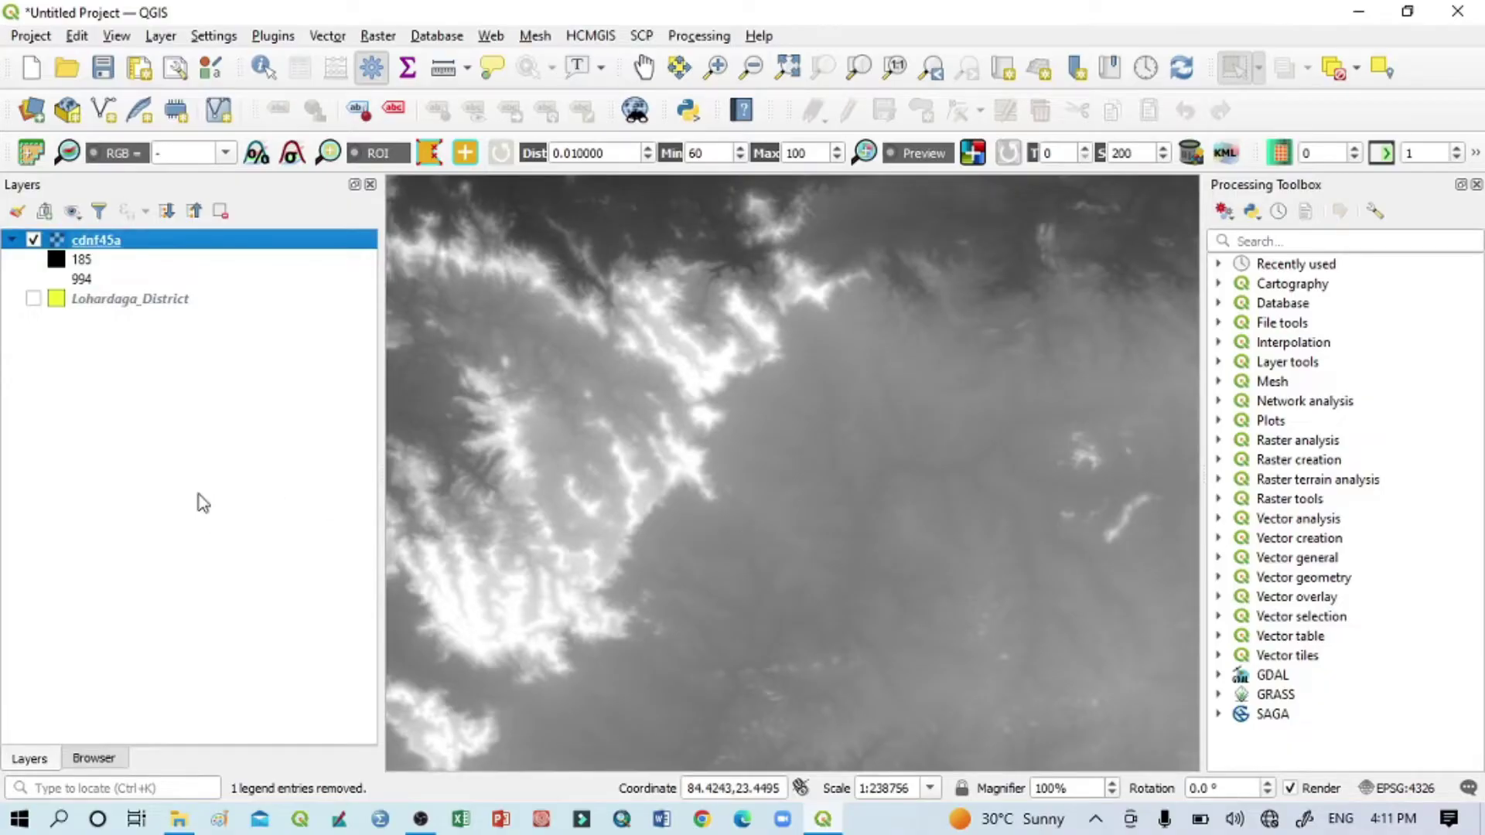
{"action": "left_click", "coordinate": [33, 299]}
{"action": "left_click", "coordinate": [32, 241]}
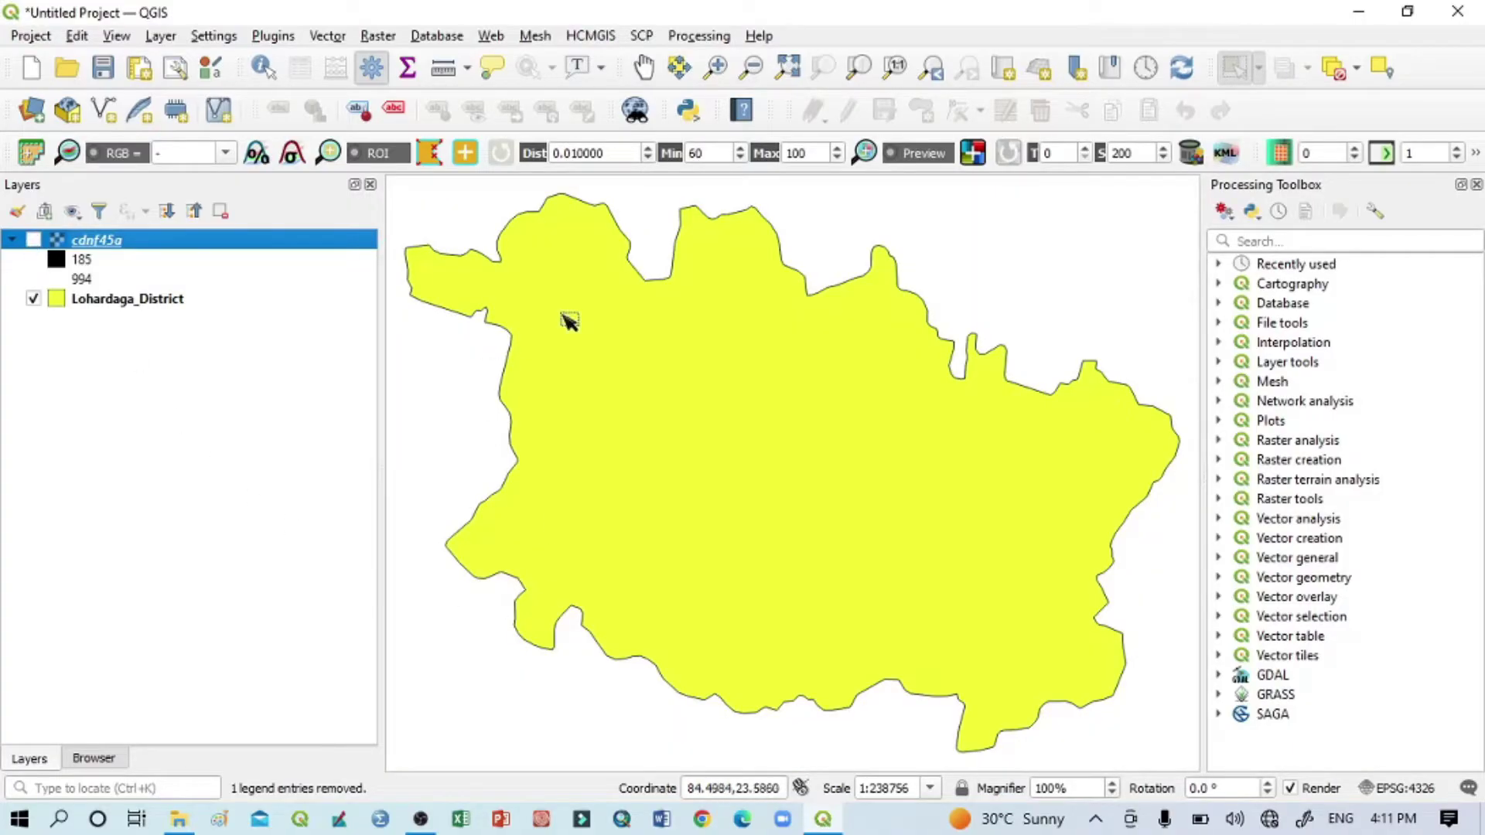
{"action": "left_click", "coordinate": [33, 240]}
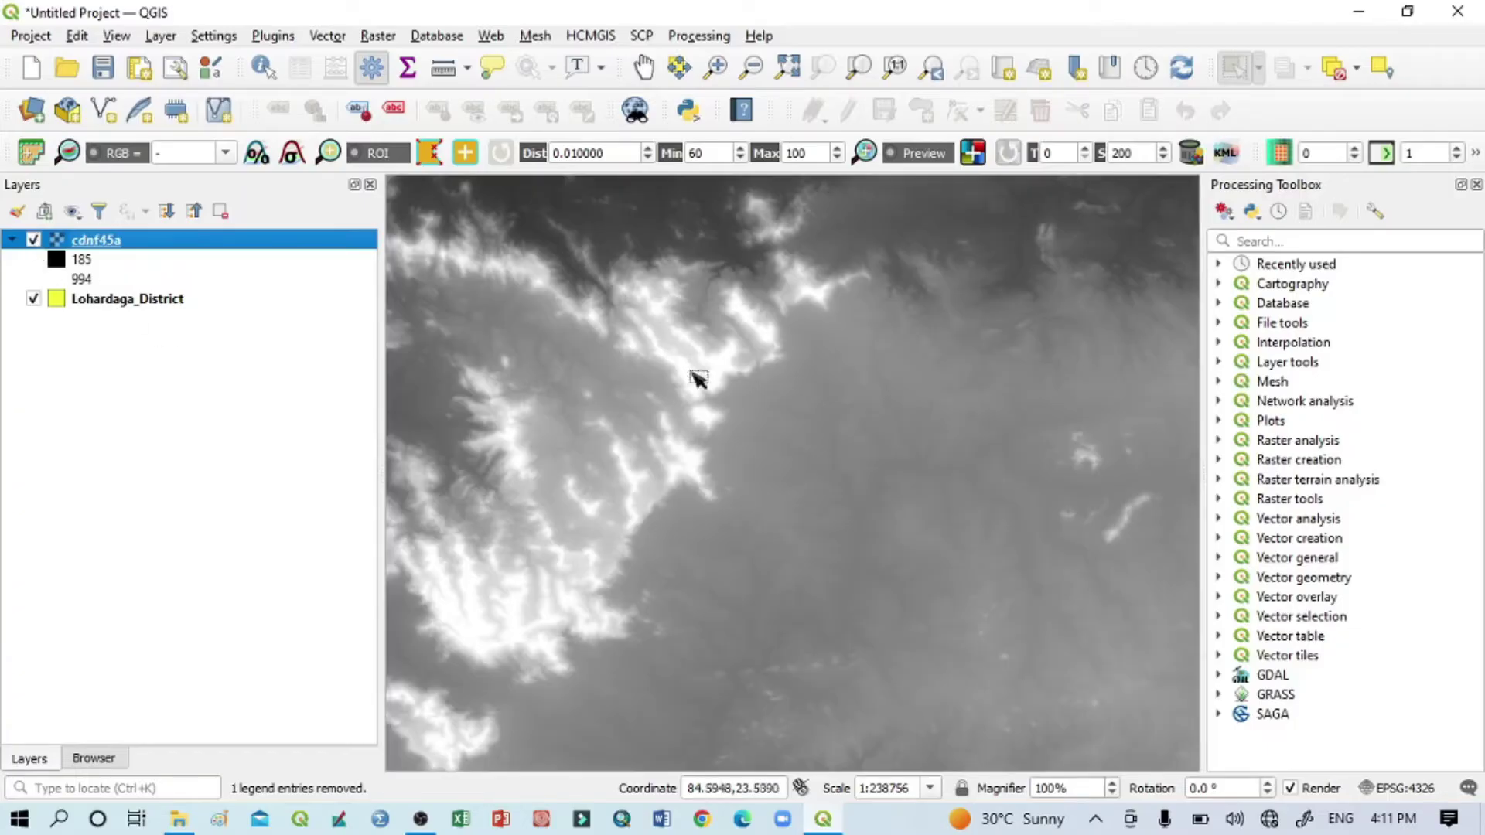
{"action": "right_click", "coordinate": [133, 238]}
{"action": "left_click", "coordinate": [182, 244]}
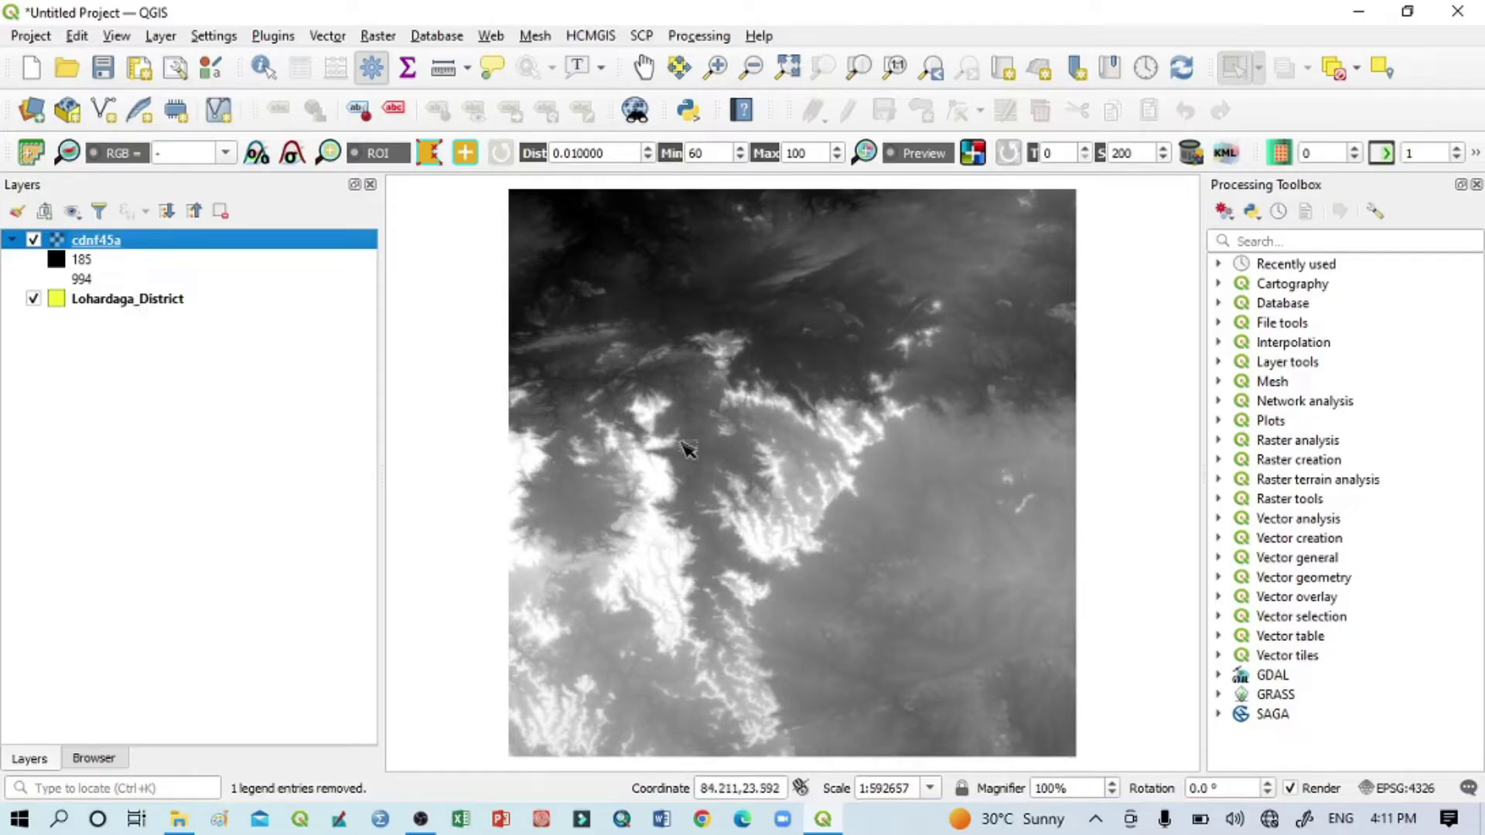
Change the cdnf45a raster's render type to singleband pseudocolor
{"action": "right_click", "coordinate": [112, 243]}
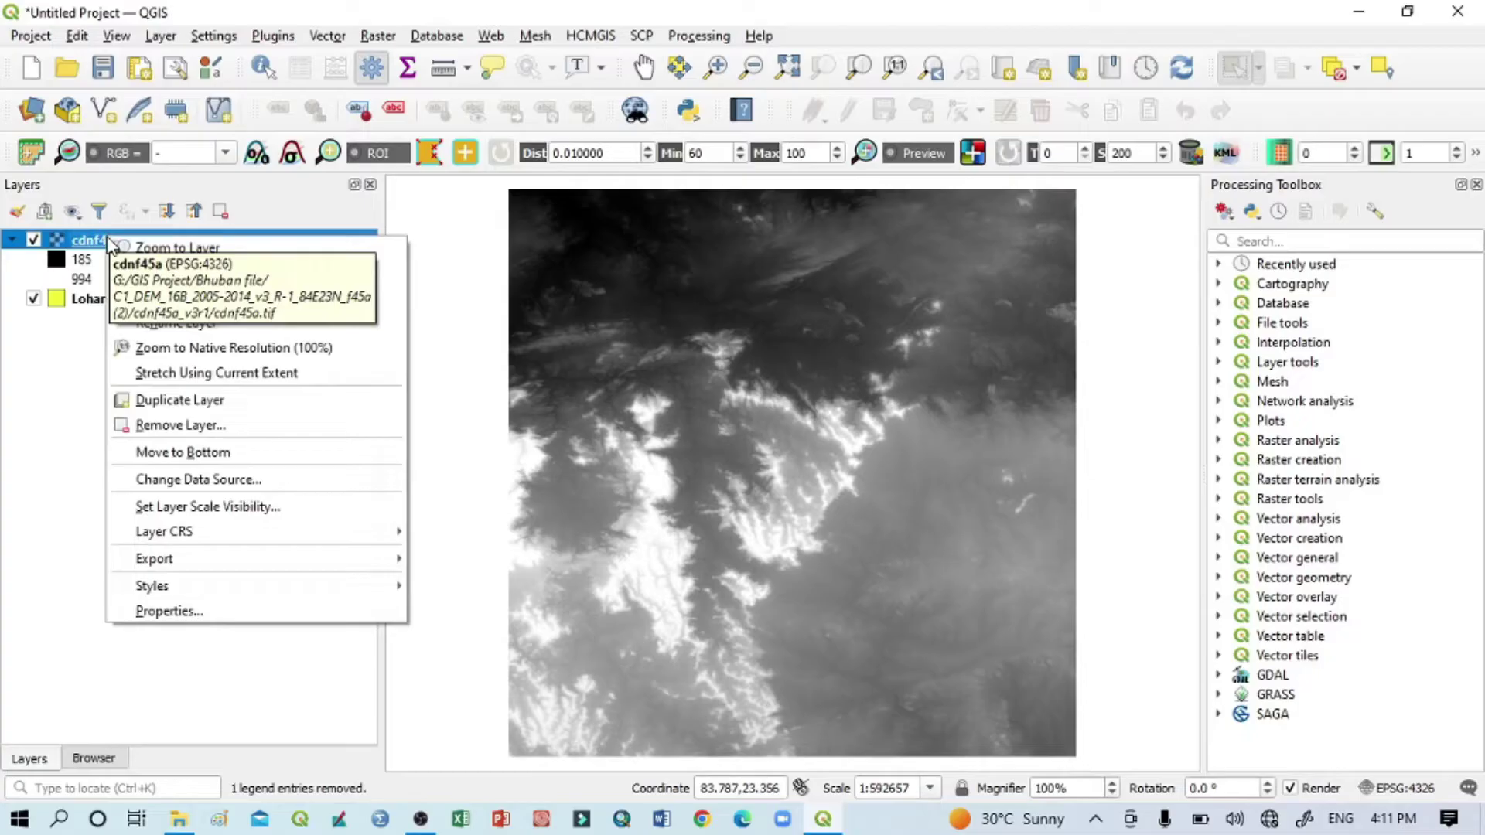
{"action": "left_click", "coordinate": [155, 615]}
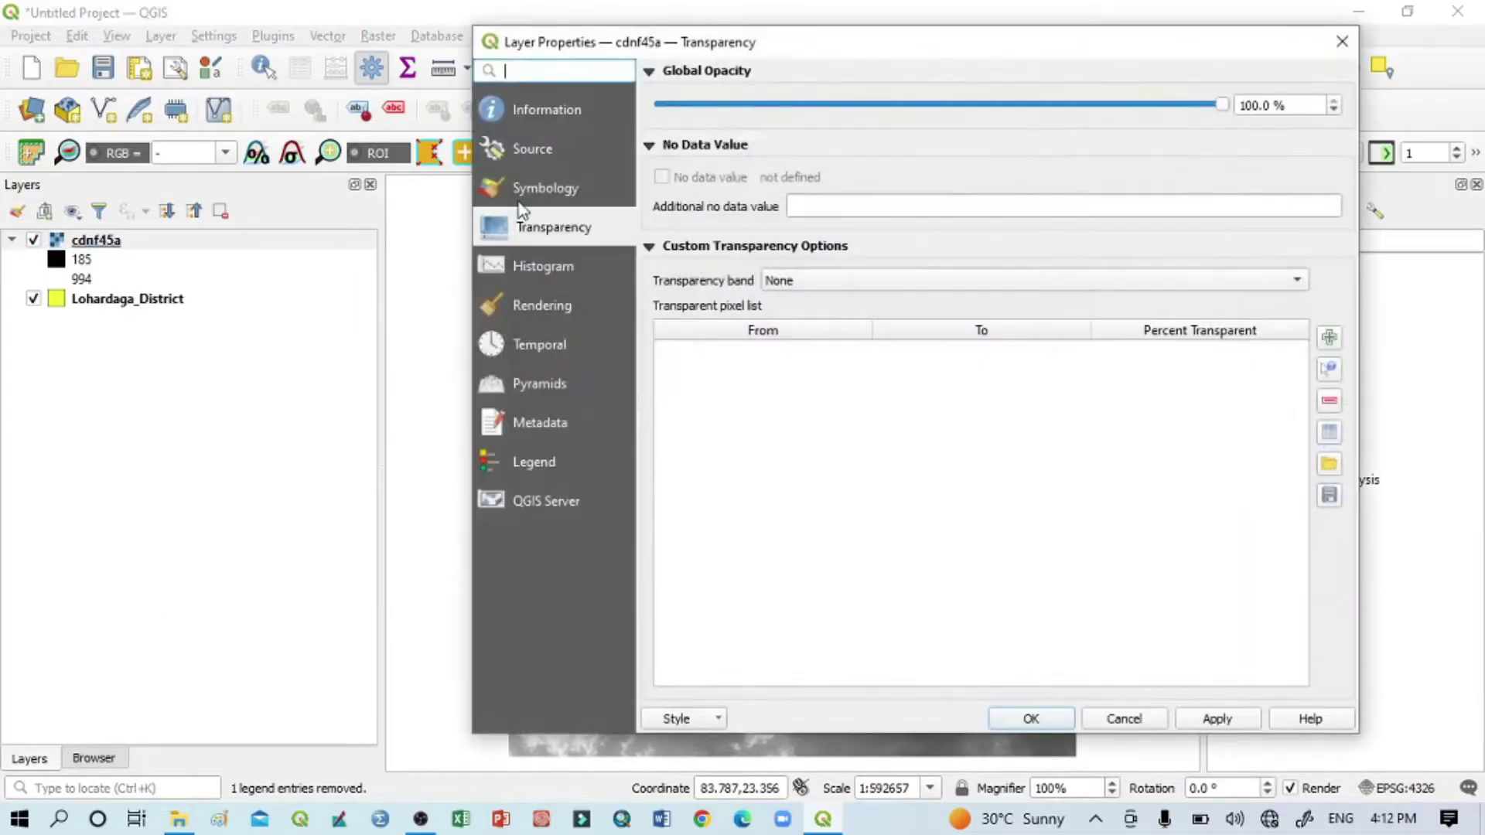
{"action": "left_click", "coordinate": [534, 193]}
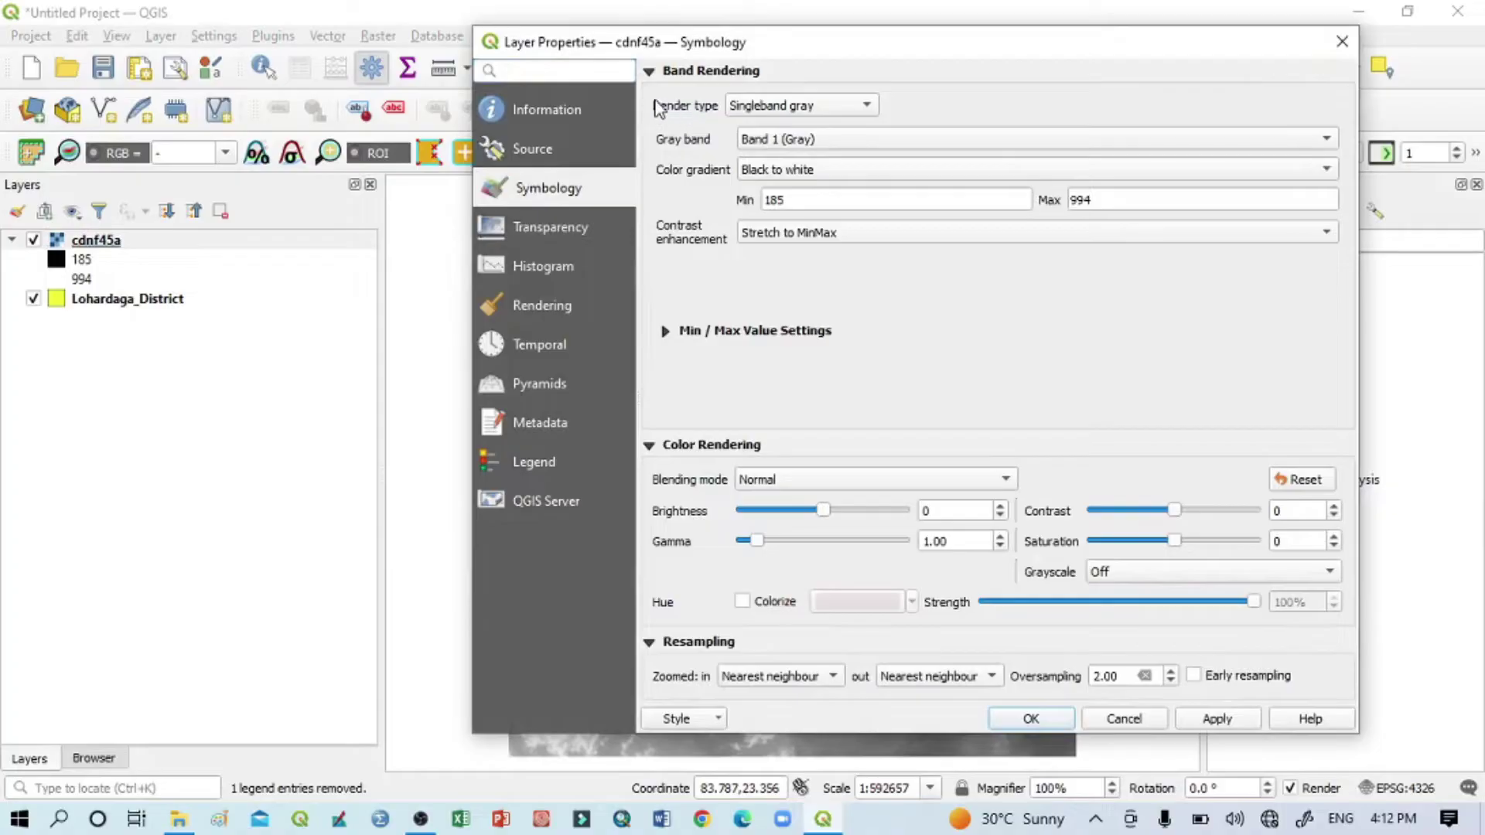
{"action": "left_click", "coordinate": [783, 109]}
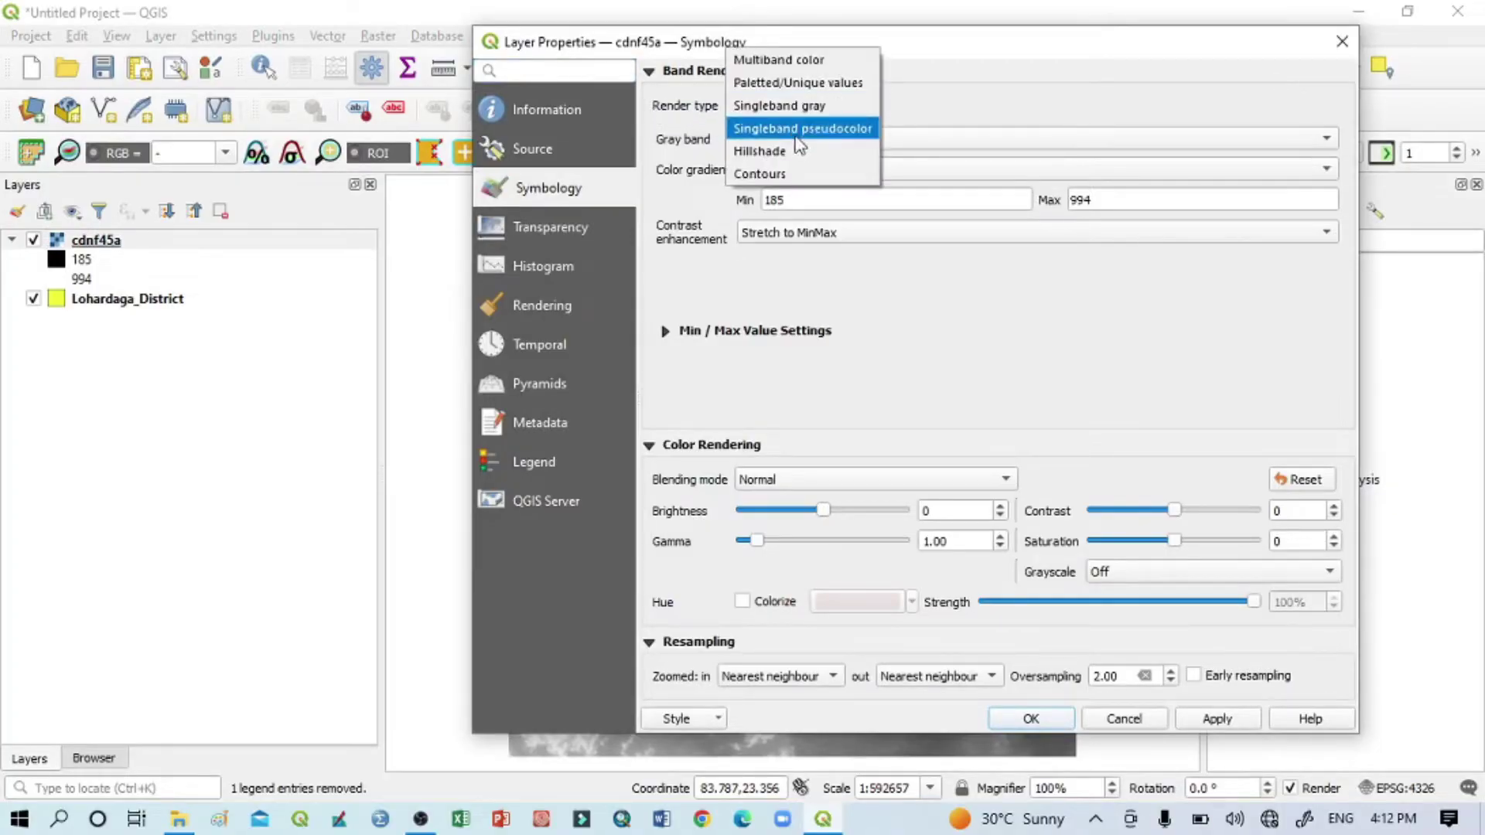
{"action": "left_click", "coordinate": [740, 128]}
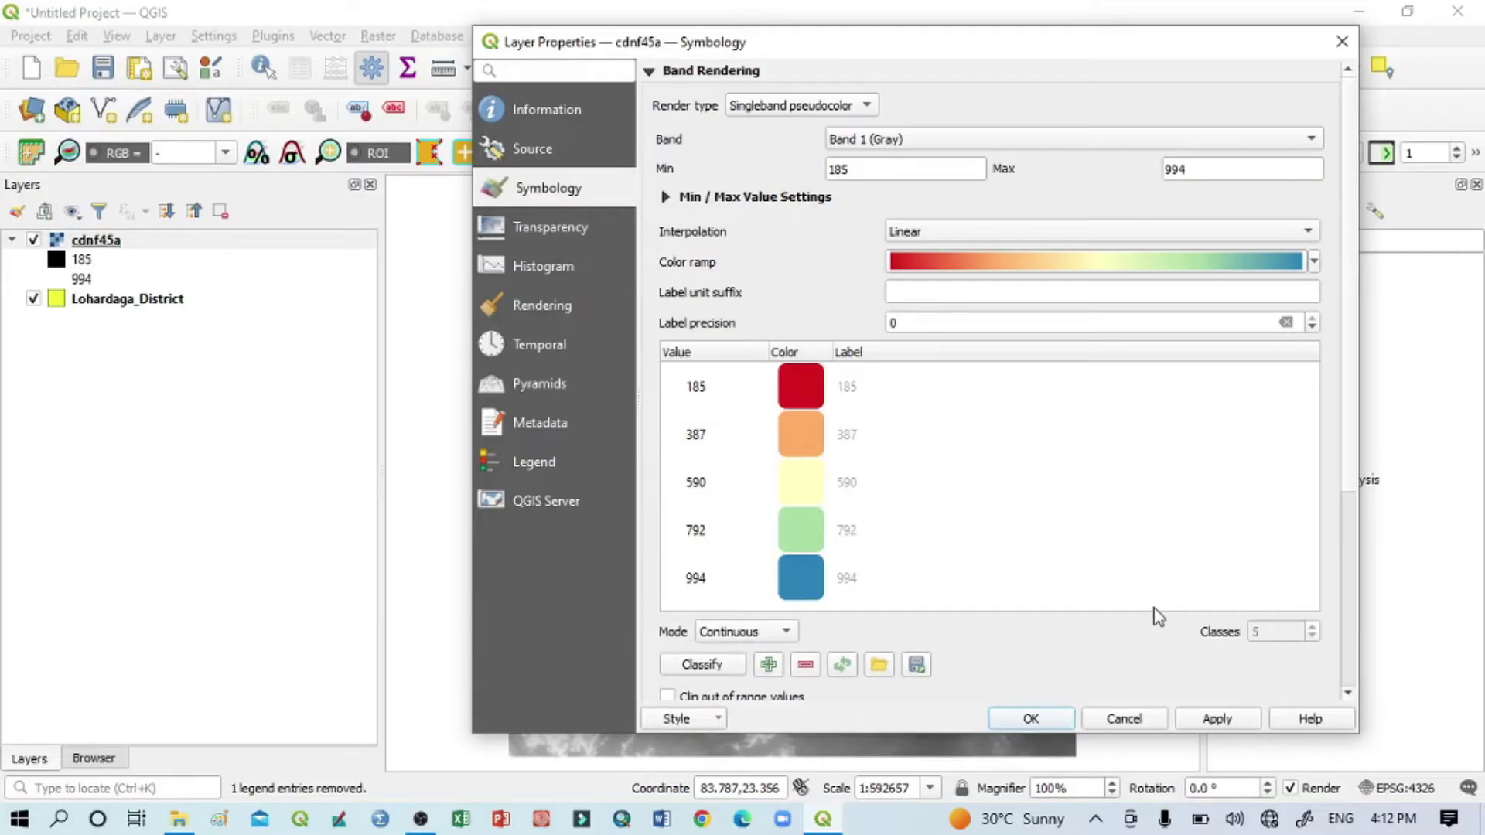
Classify the elevations into 7 equal-interval classes from 185 to 994
{"action": "left_click", "coordinate": [729, 634]}
{"action": "left_click", "coordinate": [744, 657]}
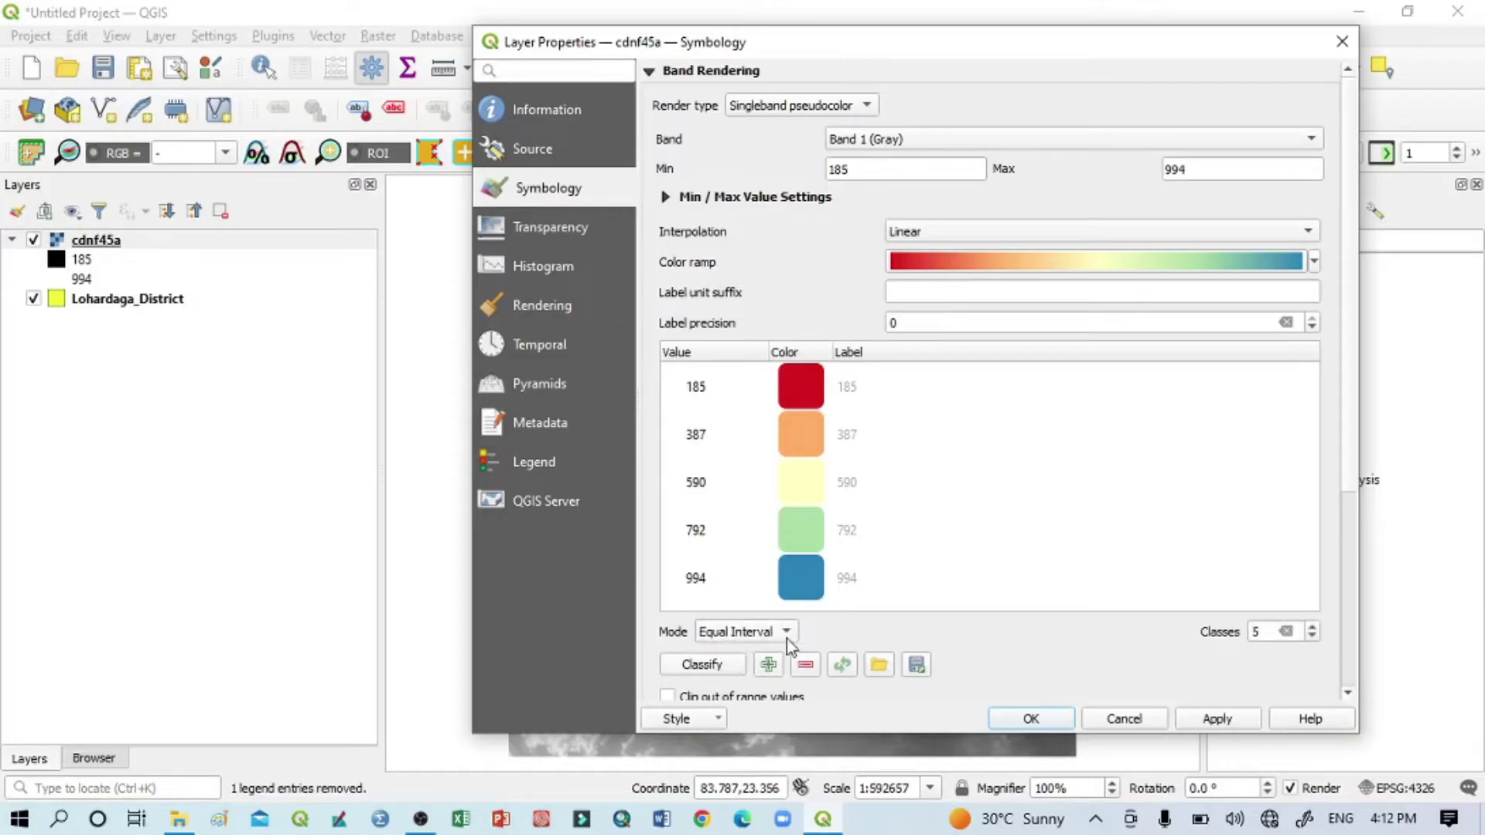
{"action": "left_click", "coordinate": [1312, 628]}
{"action": "left_click", "coordinate": [1312, 628]}
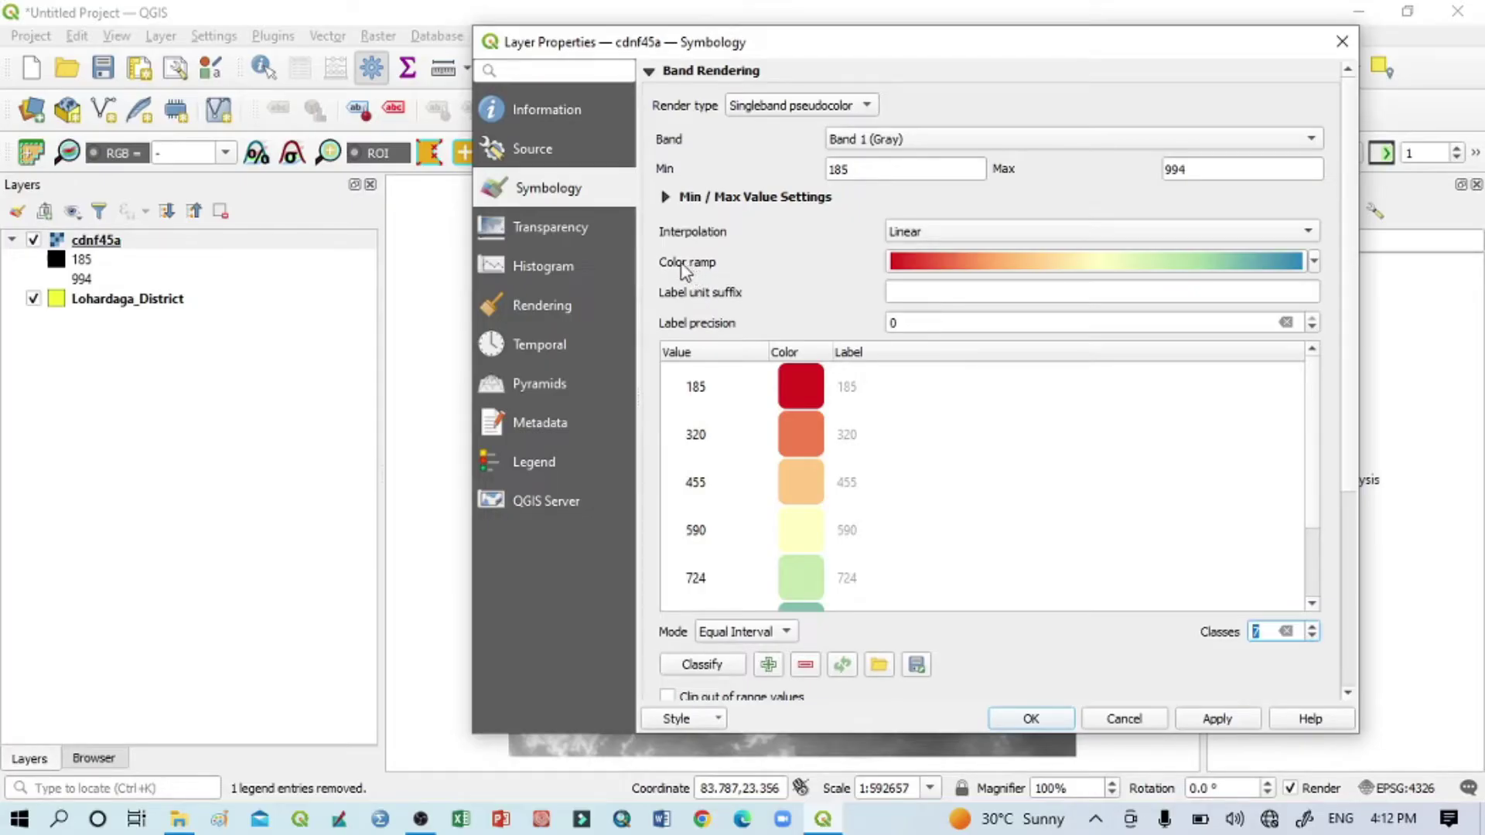
{"action": "left_click", "coordinate": [1315, 263]}
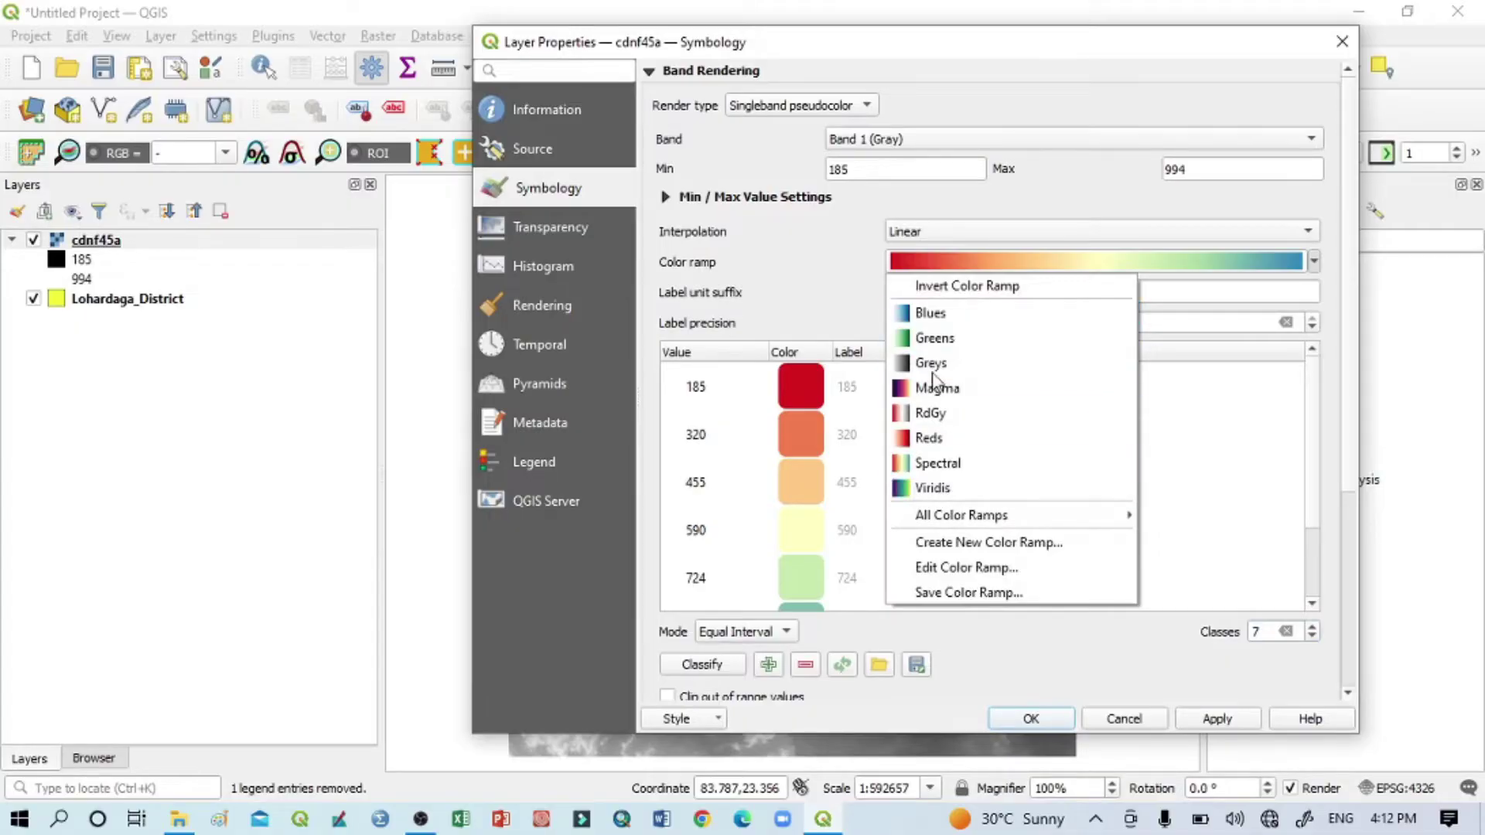
{"action": "mouse_move", "coordinate": [931, 524]}
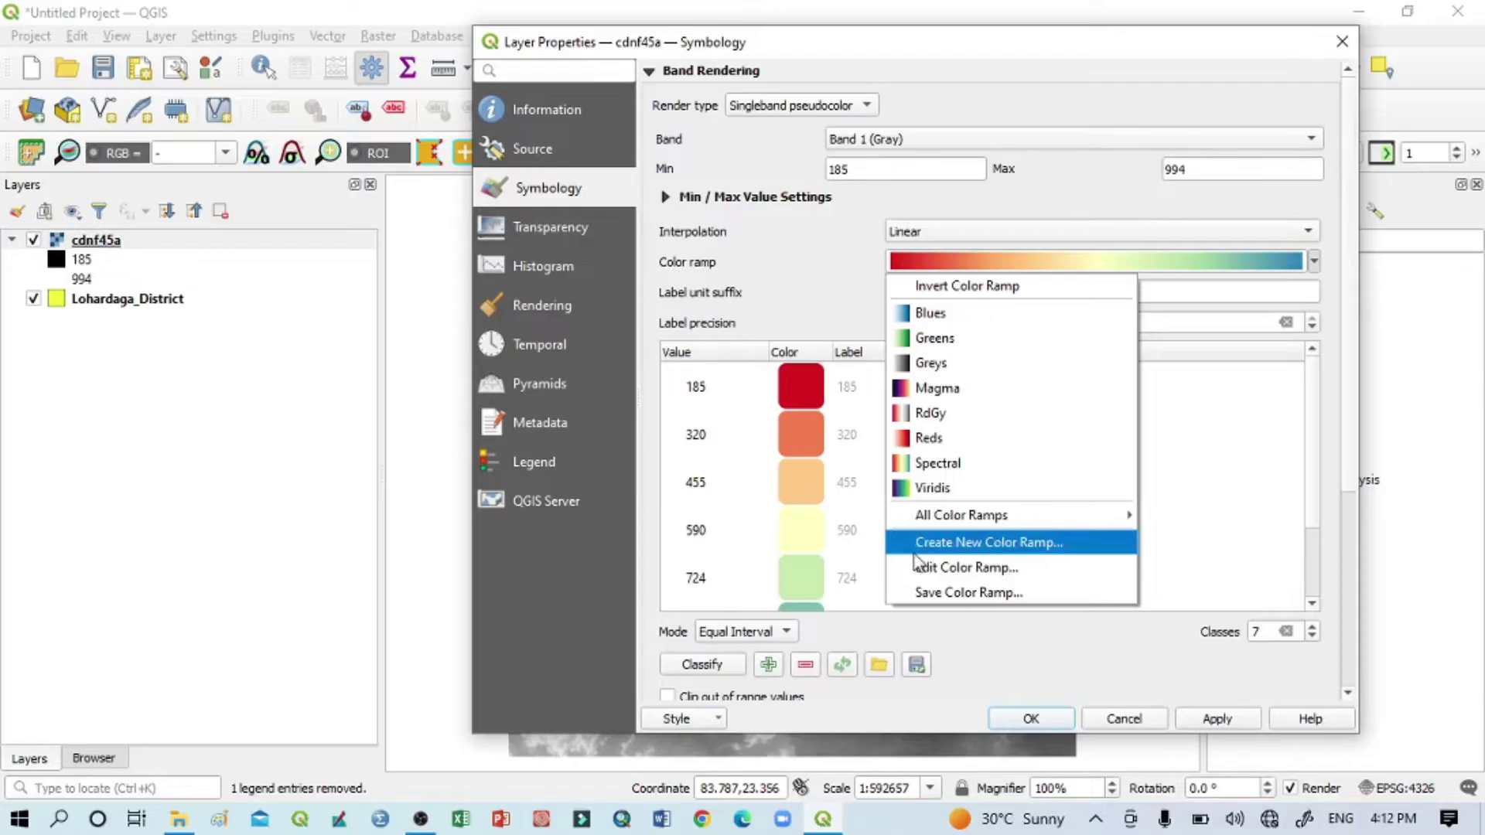
Create a new blue-to-green gradient colour ramp for the raster's classes
{"action": "left_click", "coordinate": [945, 543]}
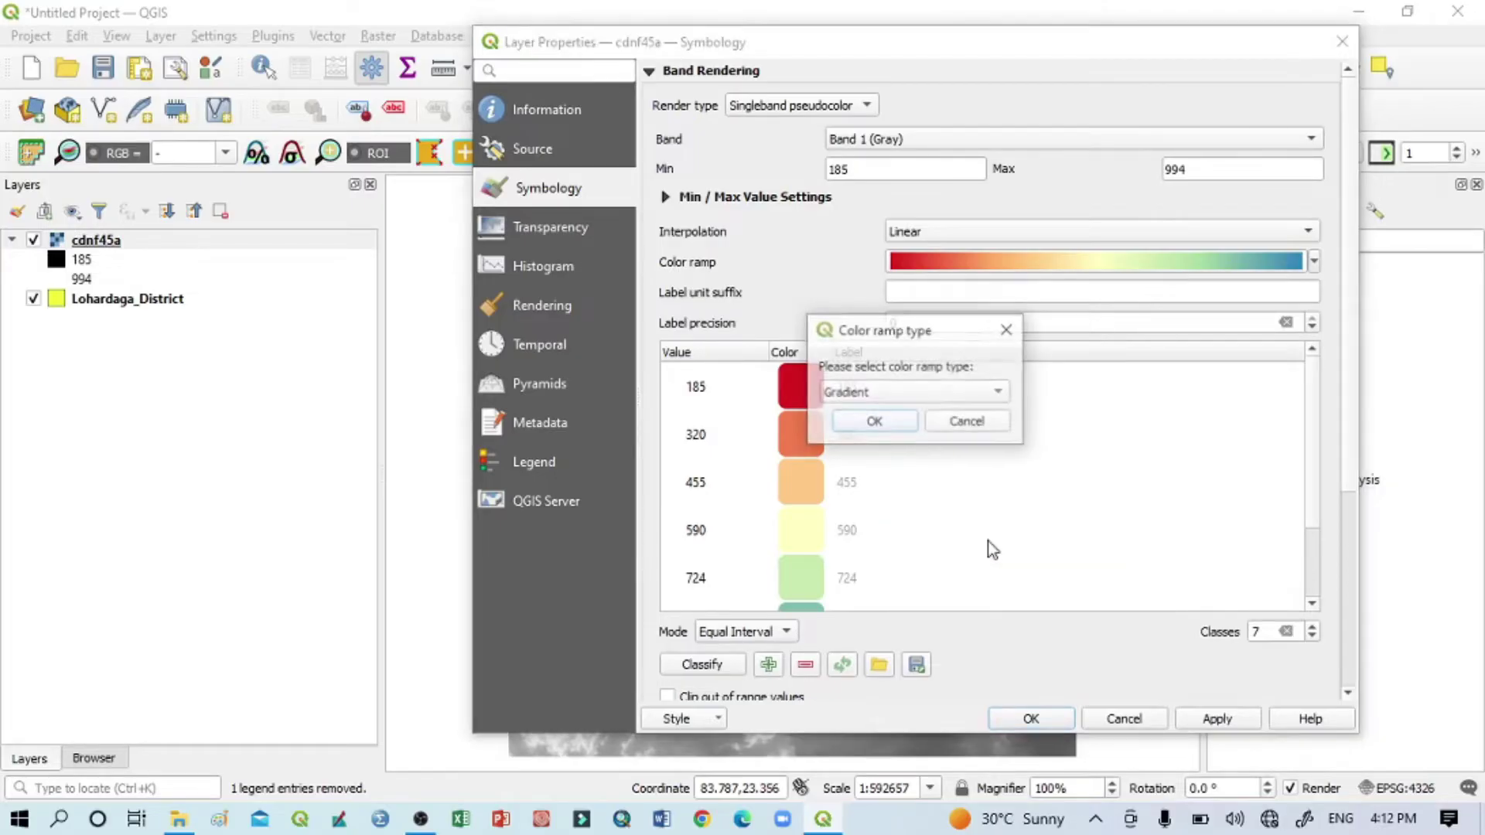
{"action": "left_click", "coordinate": [865, 393]}
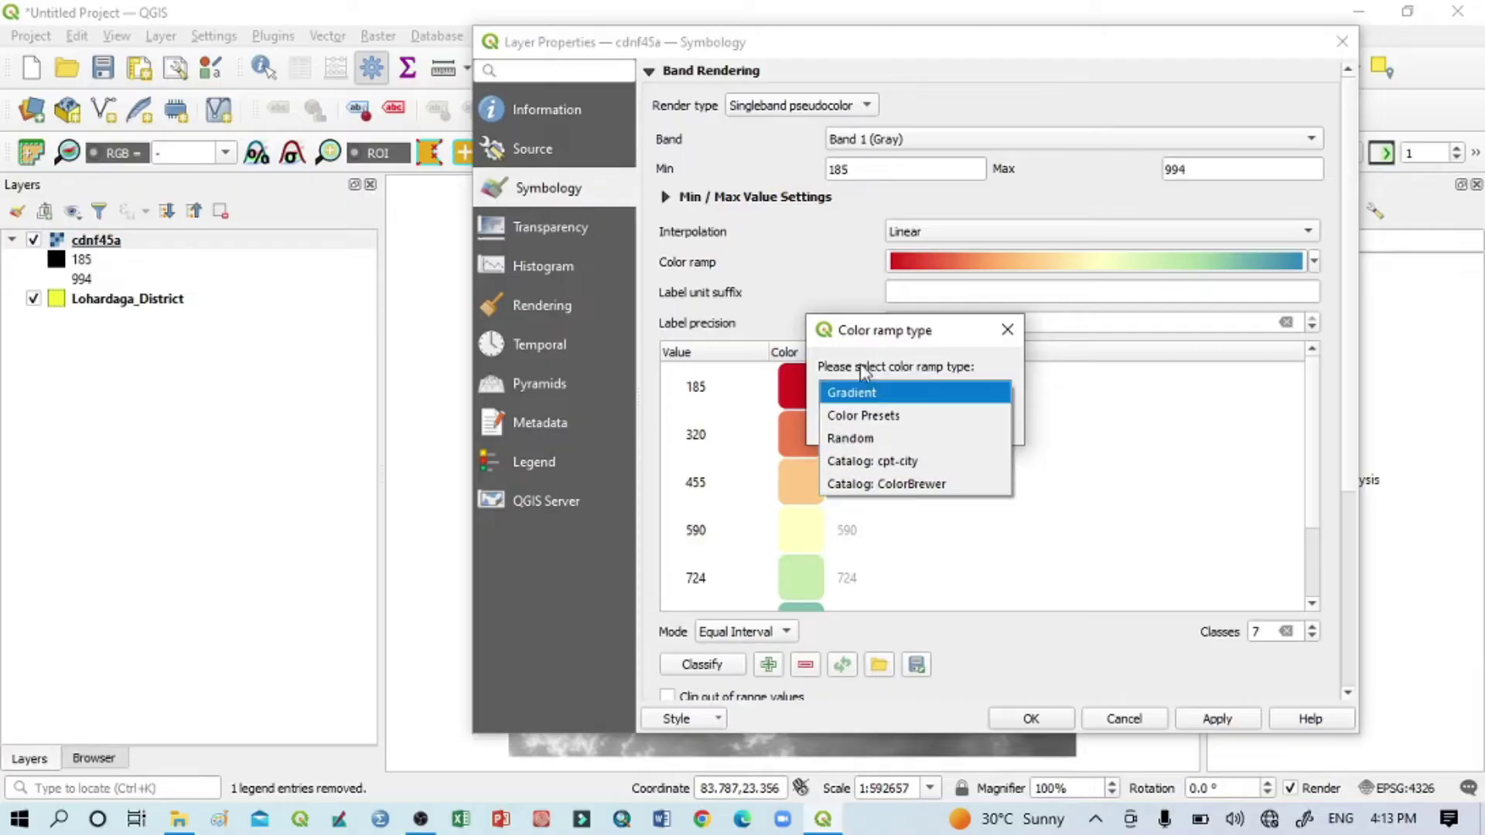
{"action": "left_click", "coordinate": [855, 395]}
{"action": "left_click", "coordinate": [866, 422]}
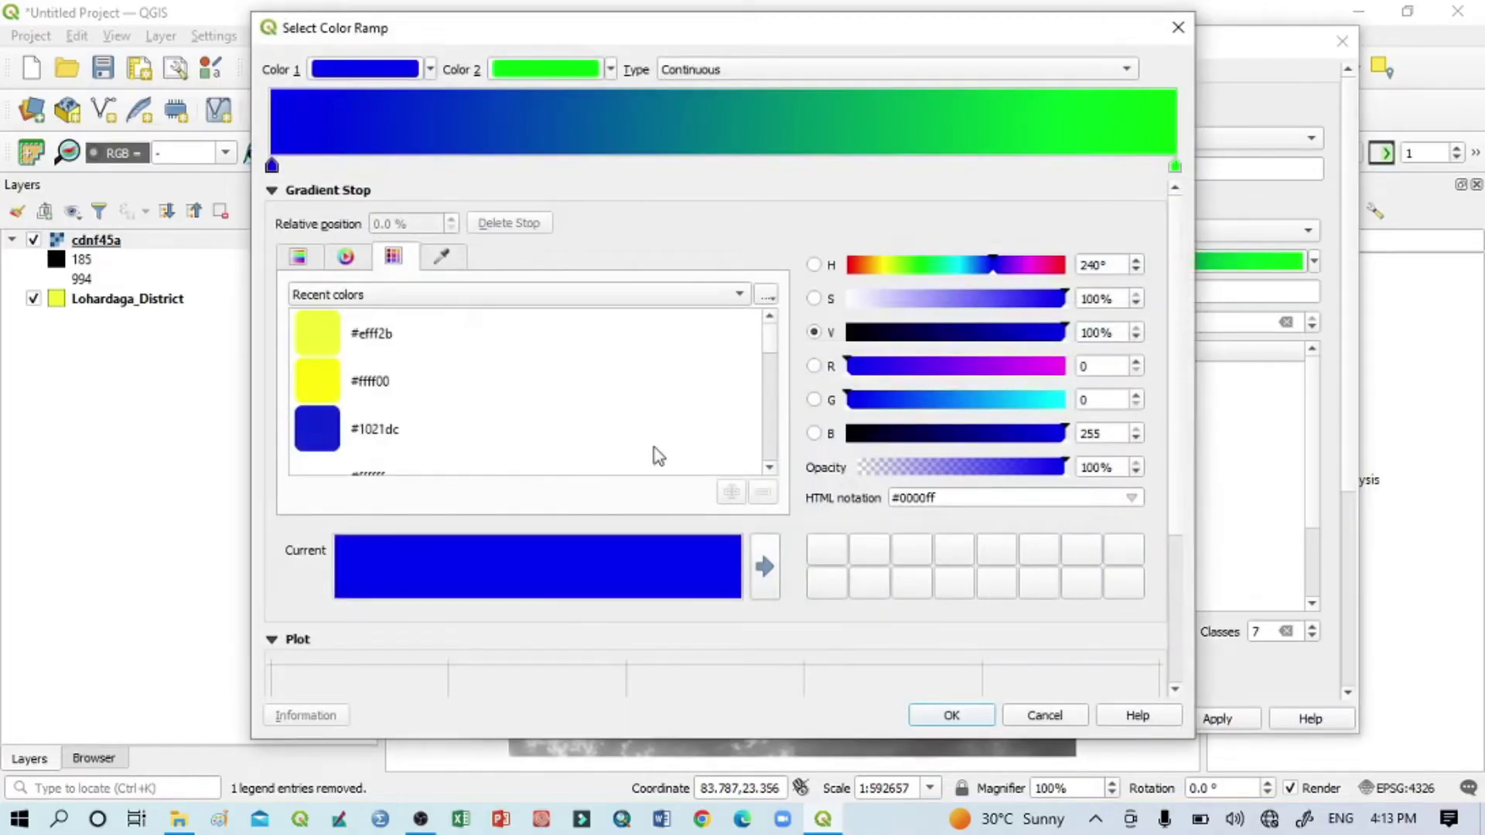
{"action": "left_click", "coordinate": [1178, 31]}
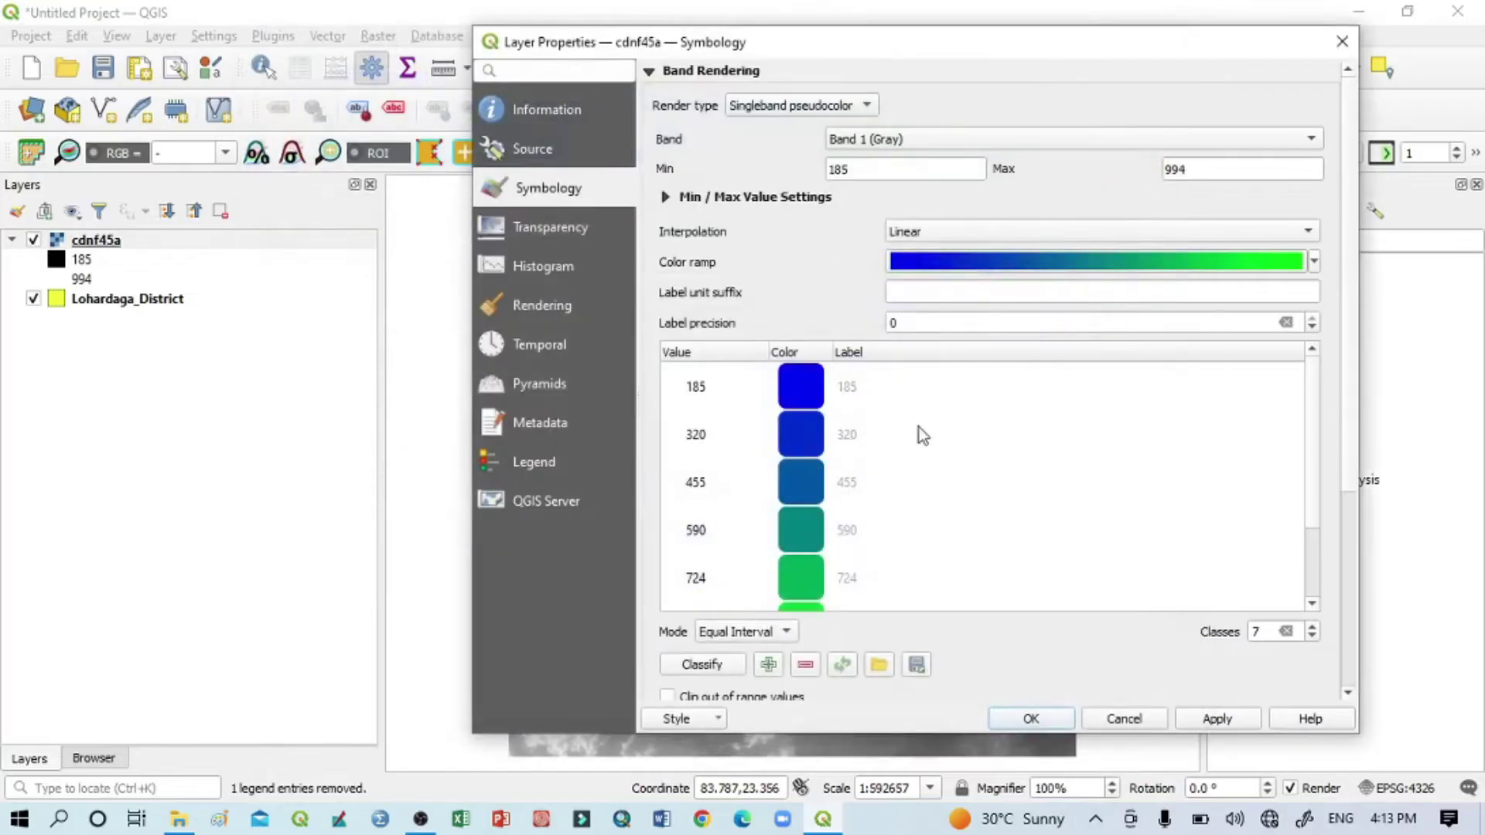
Start another new colour ramp using the cpt-city catalog type
{"action": "left_click", "coordinate": [1313, 261]}
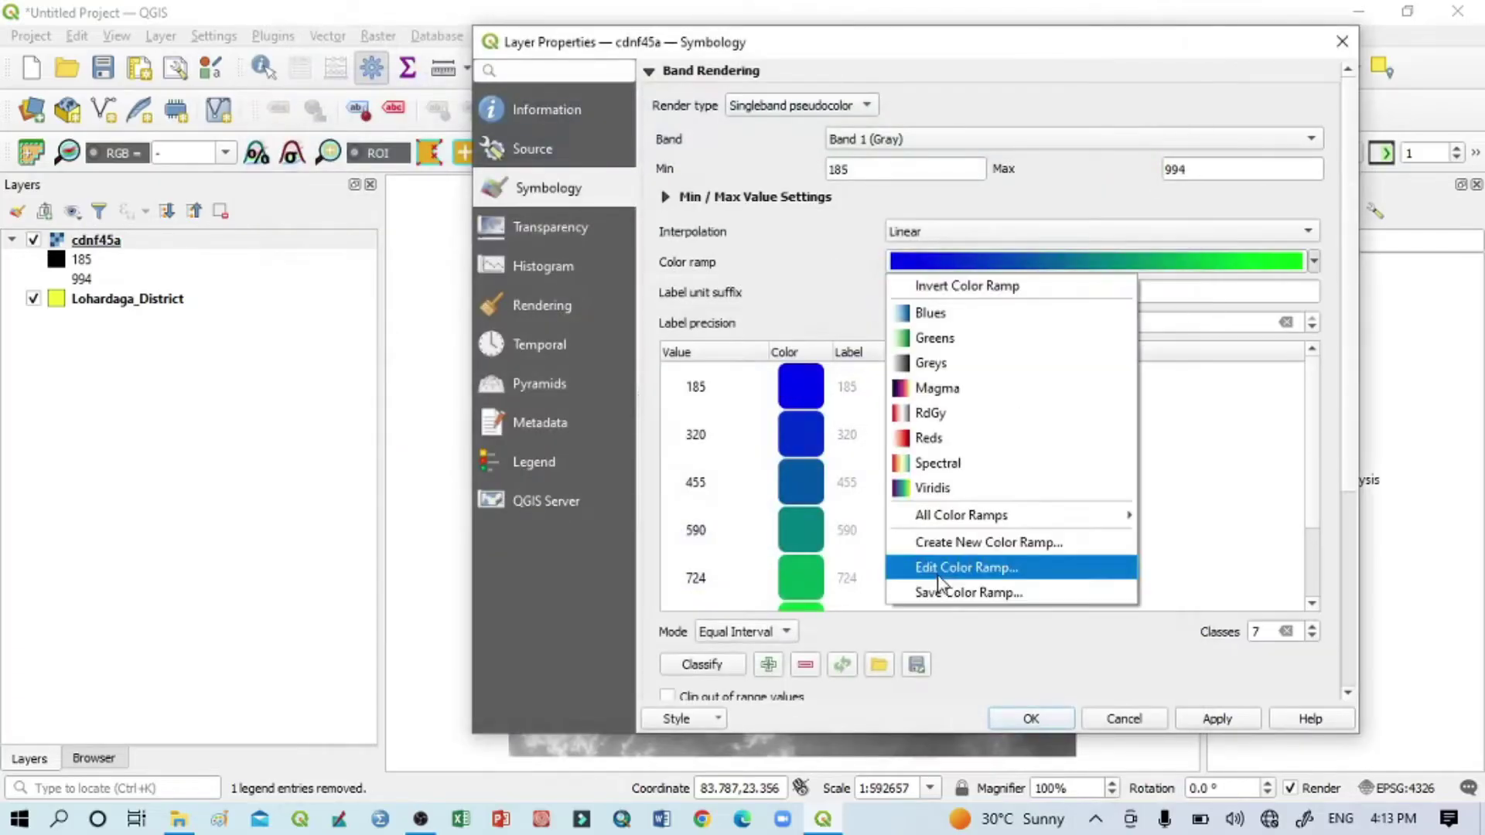
{"action": "left_click", "coordinate": [950, 534]}
{"action": "left_click", "coordinate": [897, 393]}
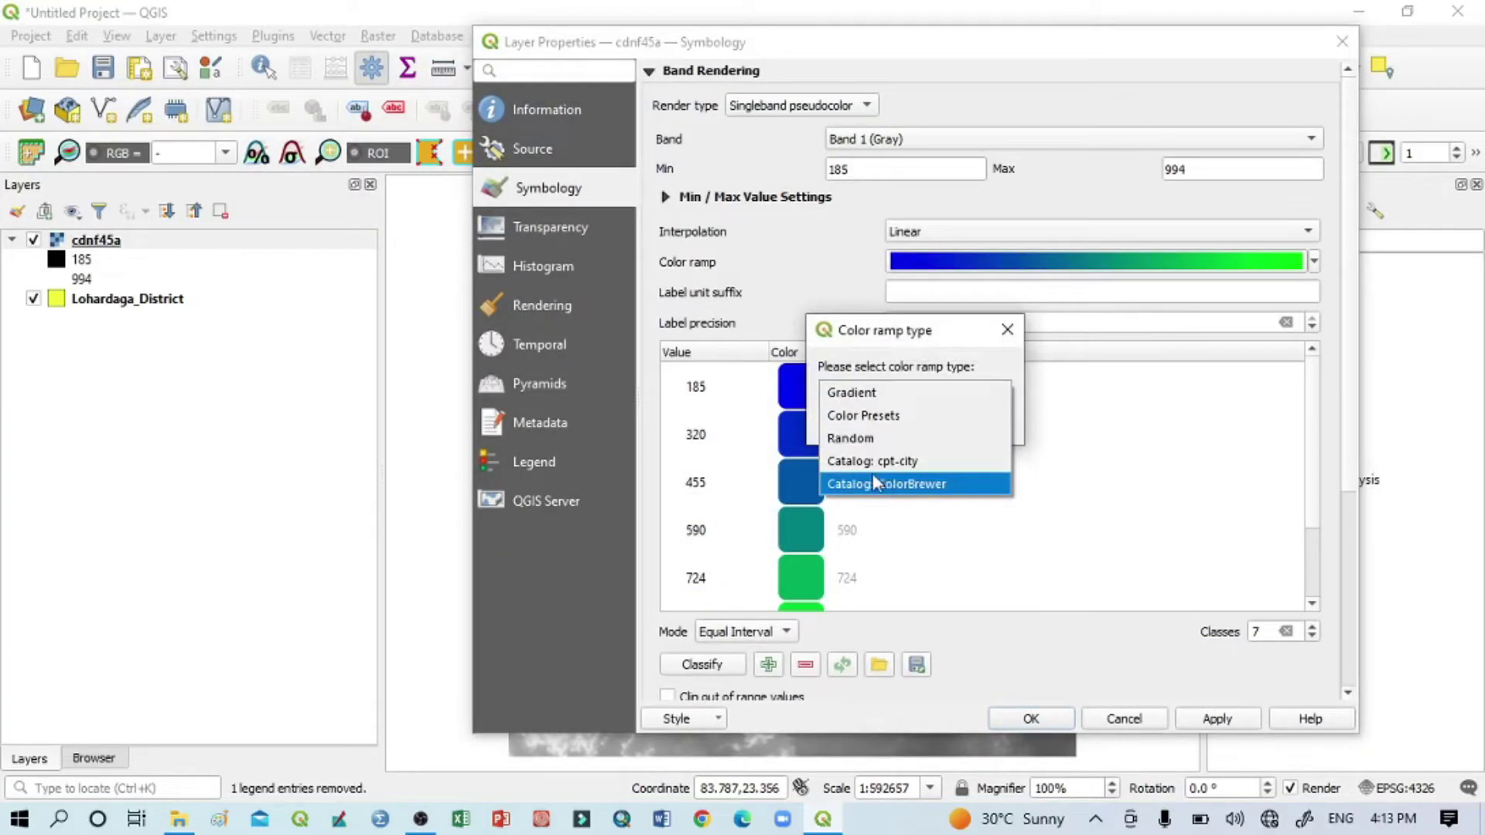
{"action": "left_click", "coordinate": [882, 462]}
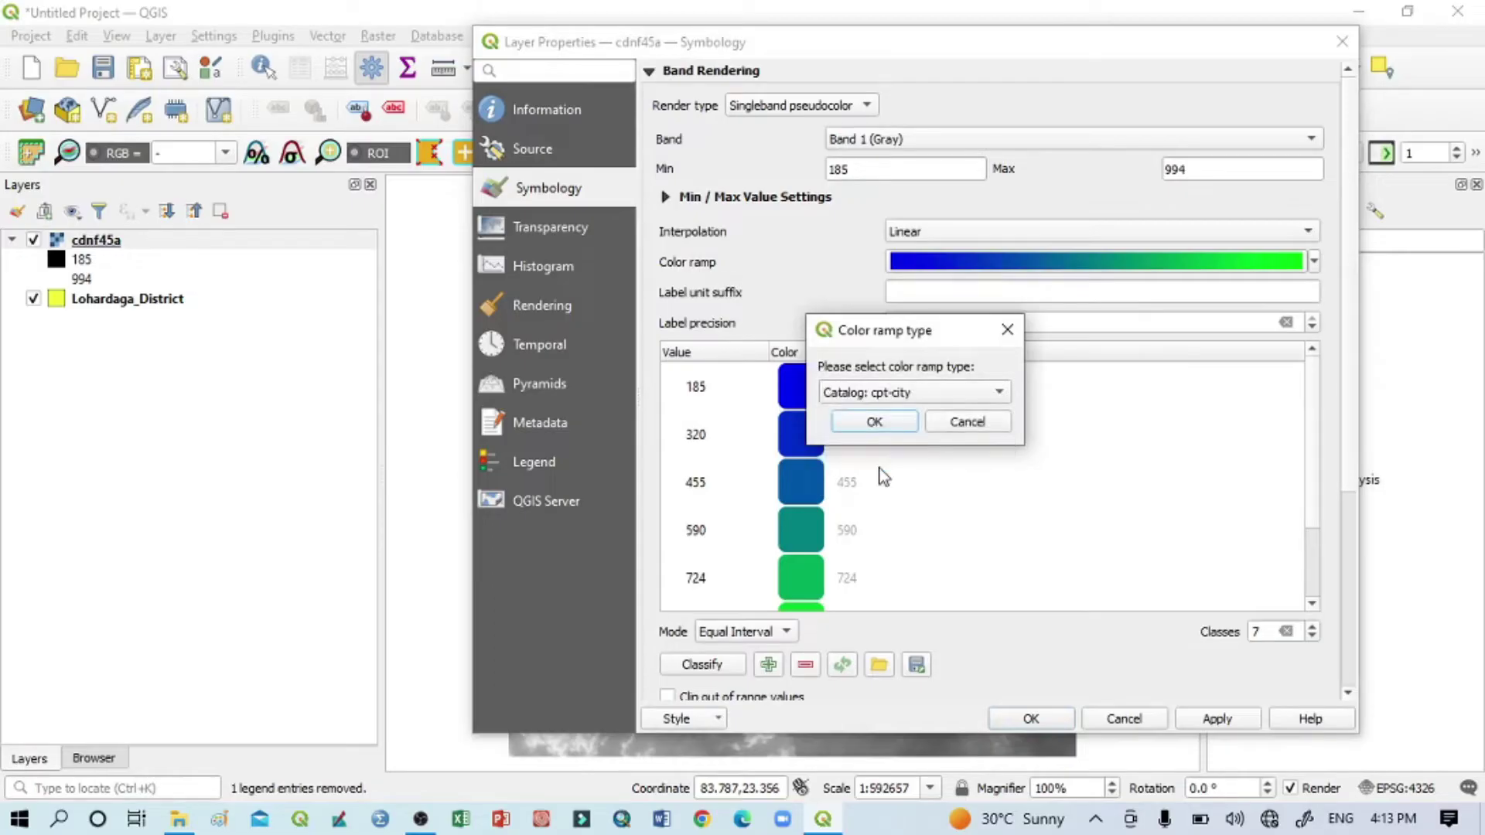
Apply the cpt-city Topography 'elevation' palette, cyan to black, to cdnf45a's 7 classes
{"action": "left_click", "coordinate": [873, 425]}
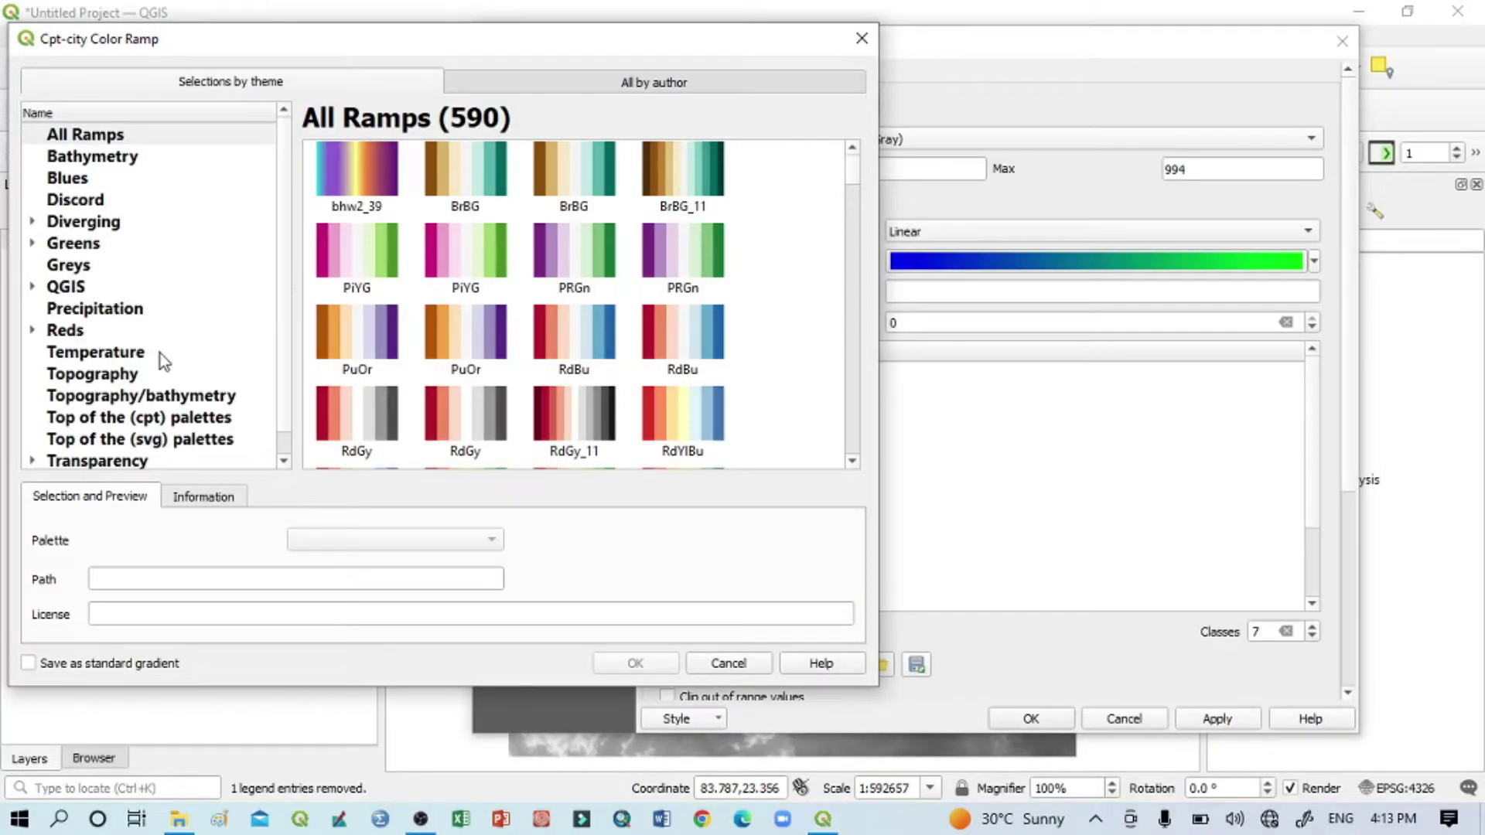
{"action": "scroll", "coordinate": [164, 362], "scroll_direction": "down", "scroll_amount": 1}
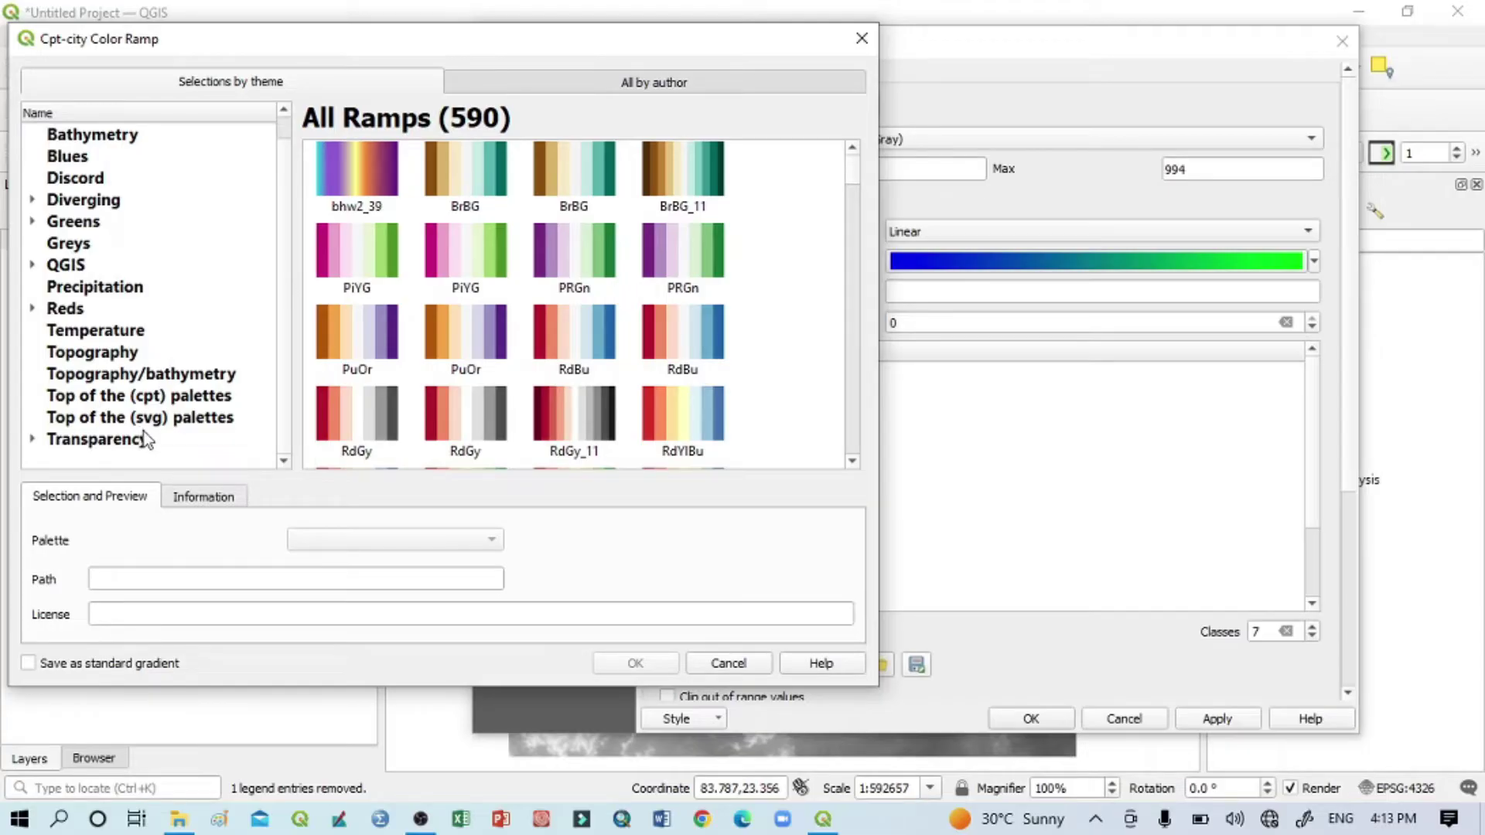
{"action": "left_click", "coordinate": [58, 356]}
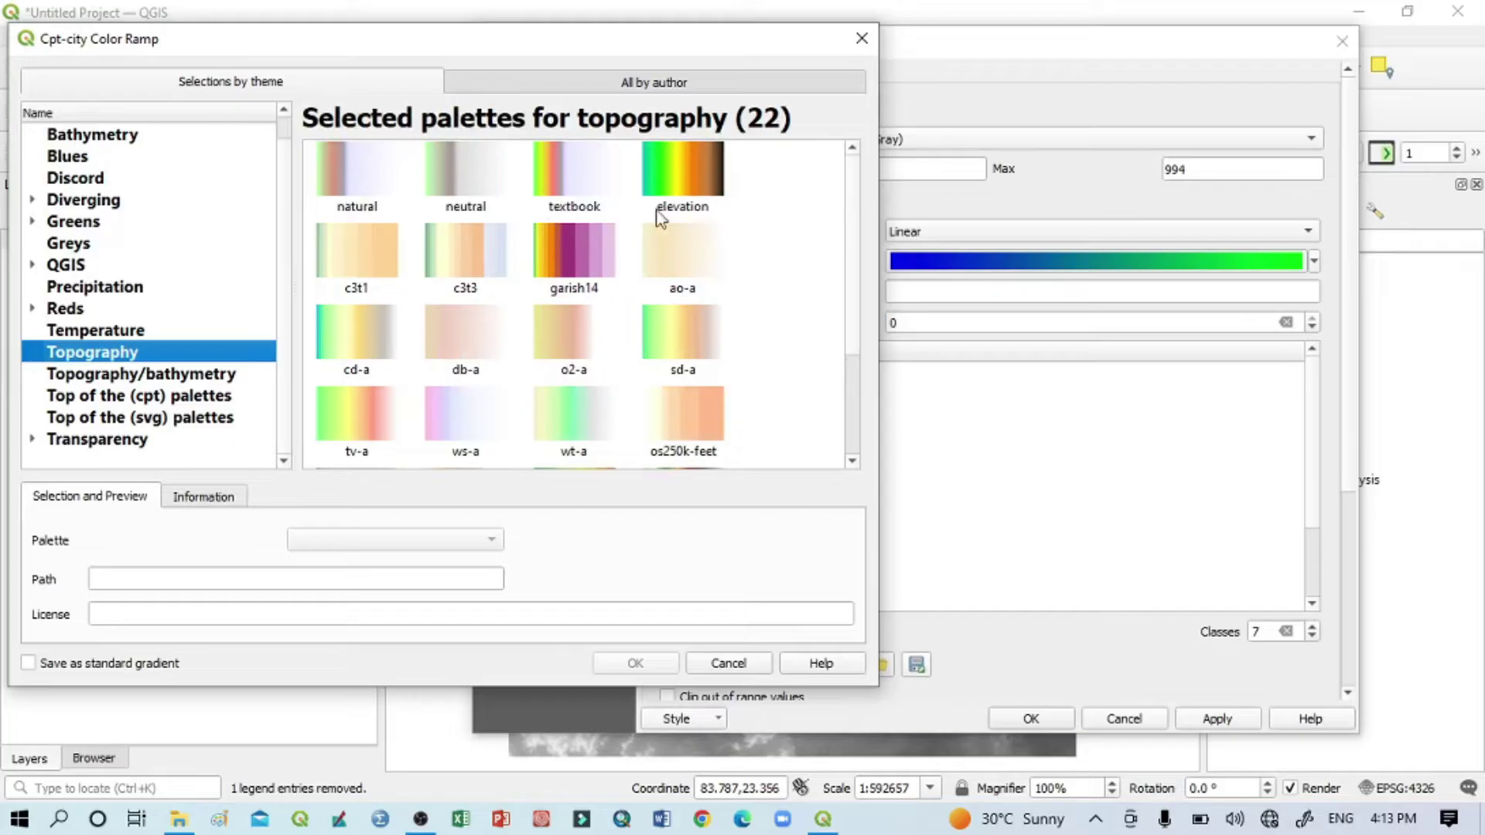
{"action": "scroll", "coordinate": [707, 410], "scroll_direction": "down", "scroll_amount": 2}
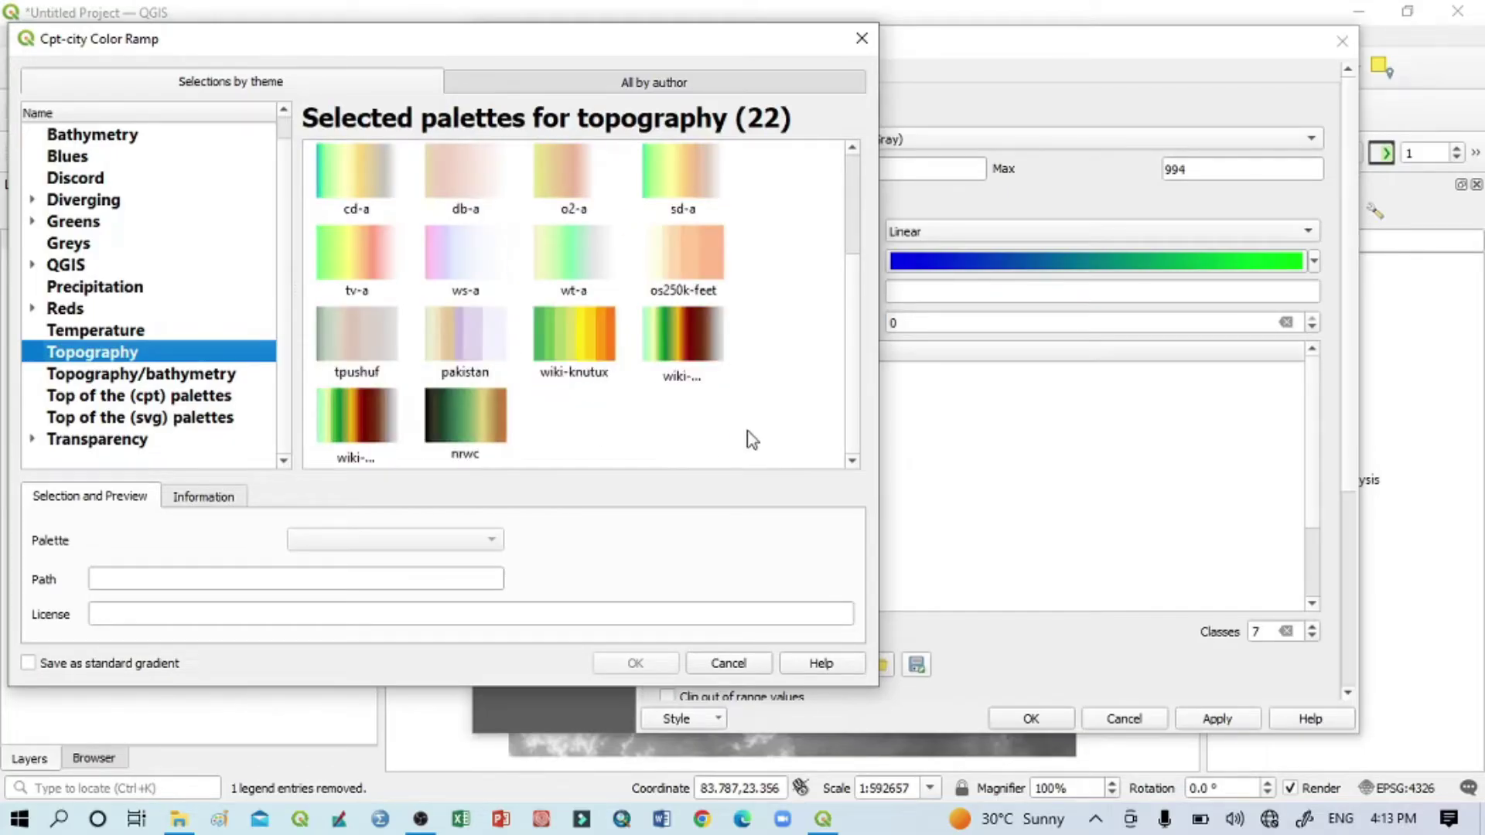
{"action": "scroll", "coordinate": [750, 439], "scroll_direction": "up", "scroll_amount": 2}
{"action": "left_click", "coordinate": [688, 178]}
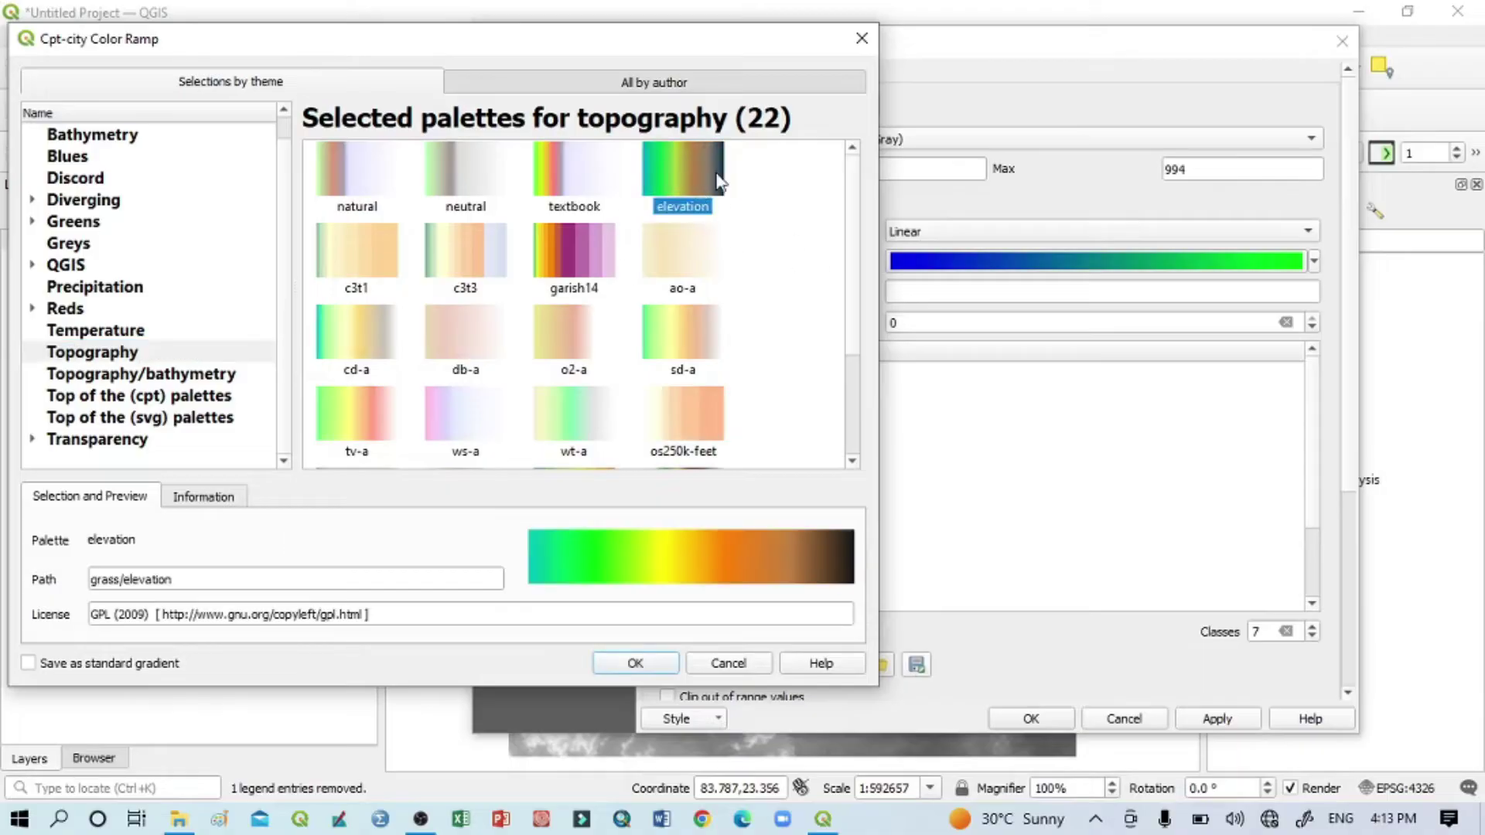
{"action": "left_click", "coordinate": [633, 663]}
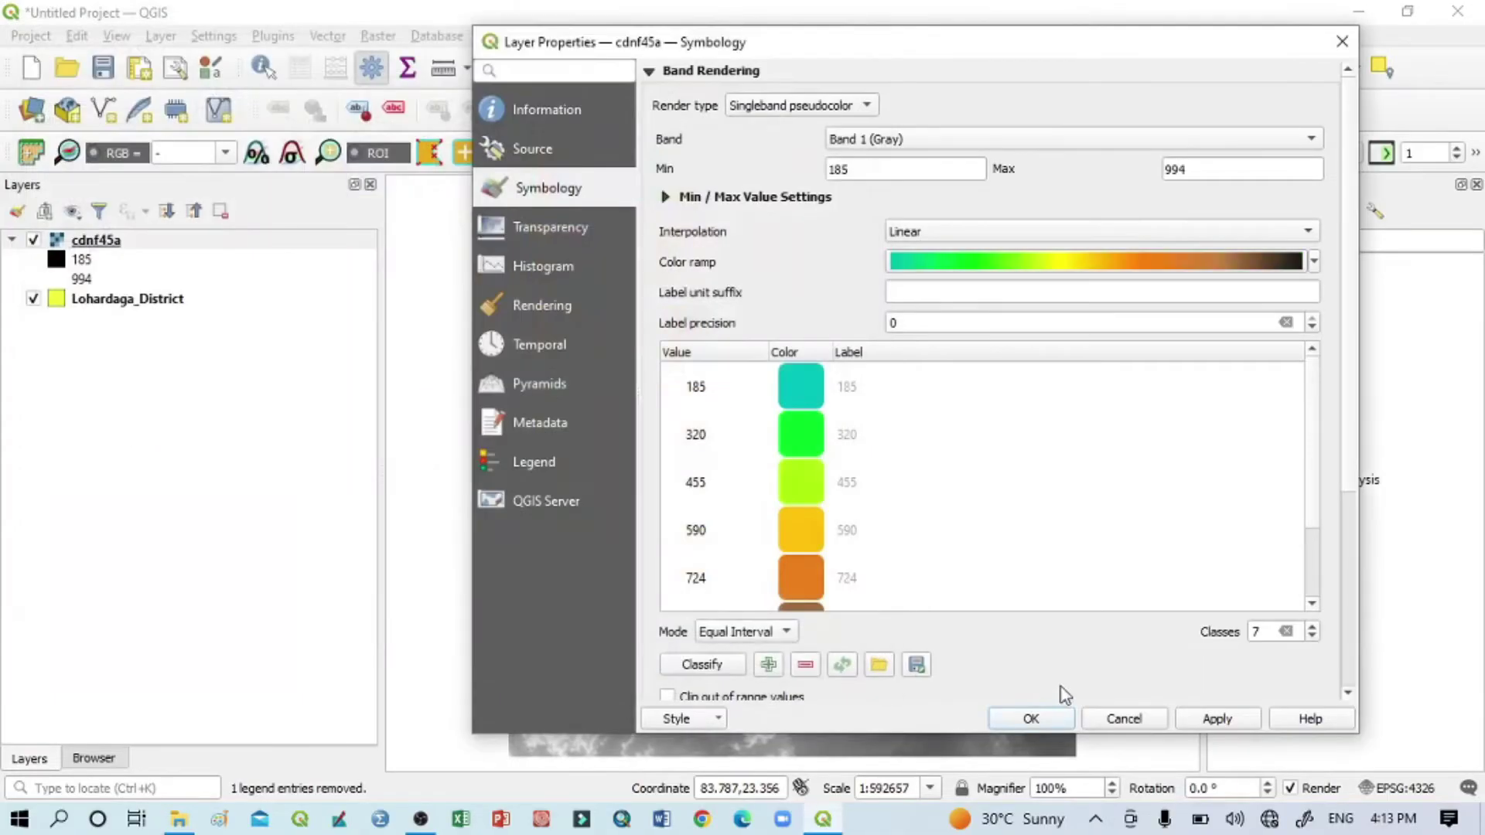
{"action": "left_click", "coordinate": [1217, 721]}
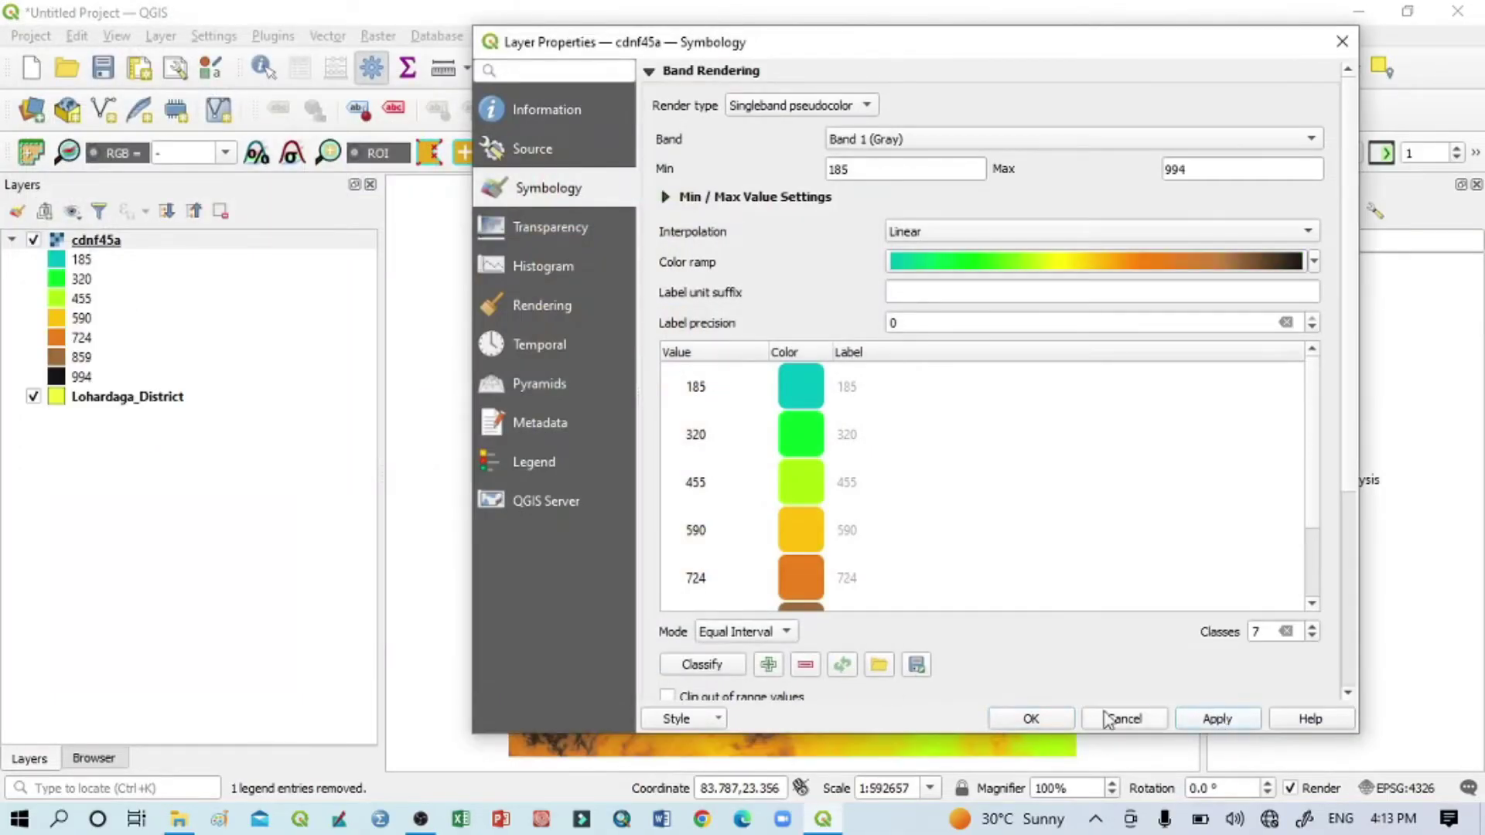
Move Lohardaga_District above the raster and set its fill opacity to 0
{"action": "left_click", "coordinate": [1029, 720]}
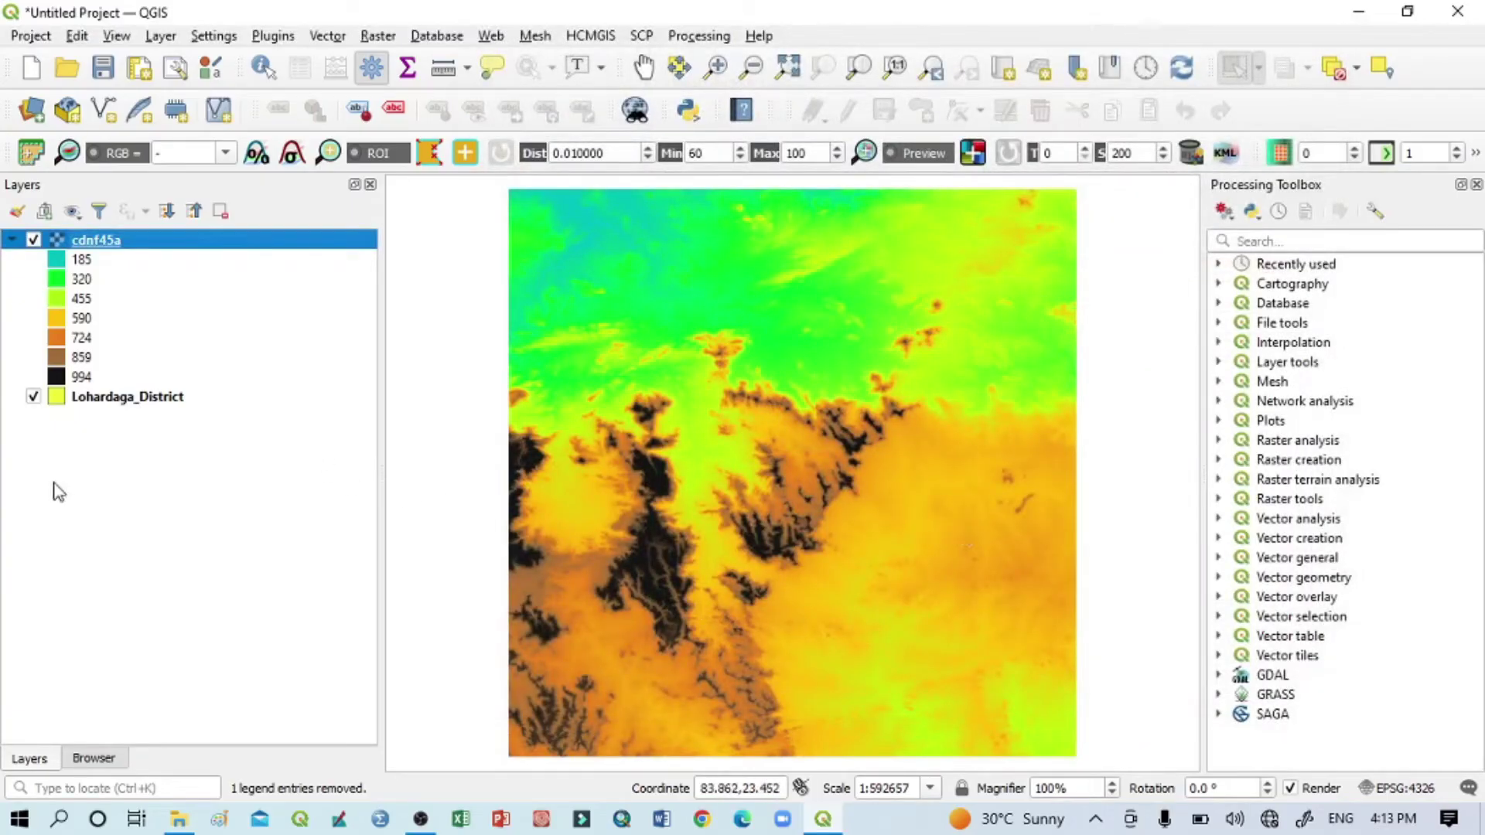
{"action": "left_click_drag", "start_coordinate": [116, 403], "coordinate": [143, 246]}
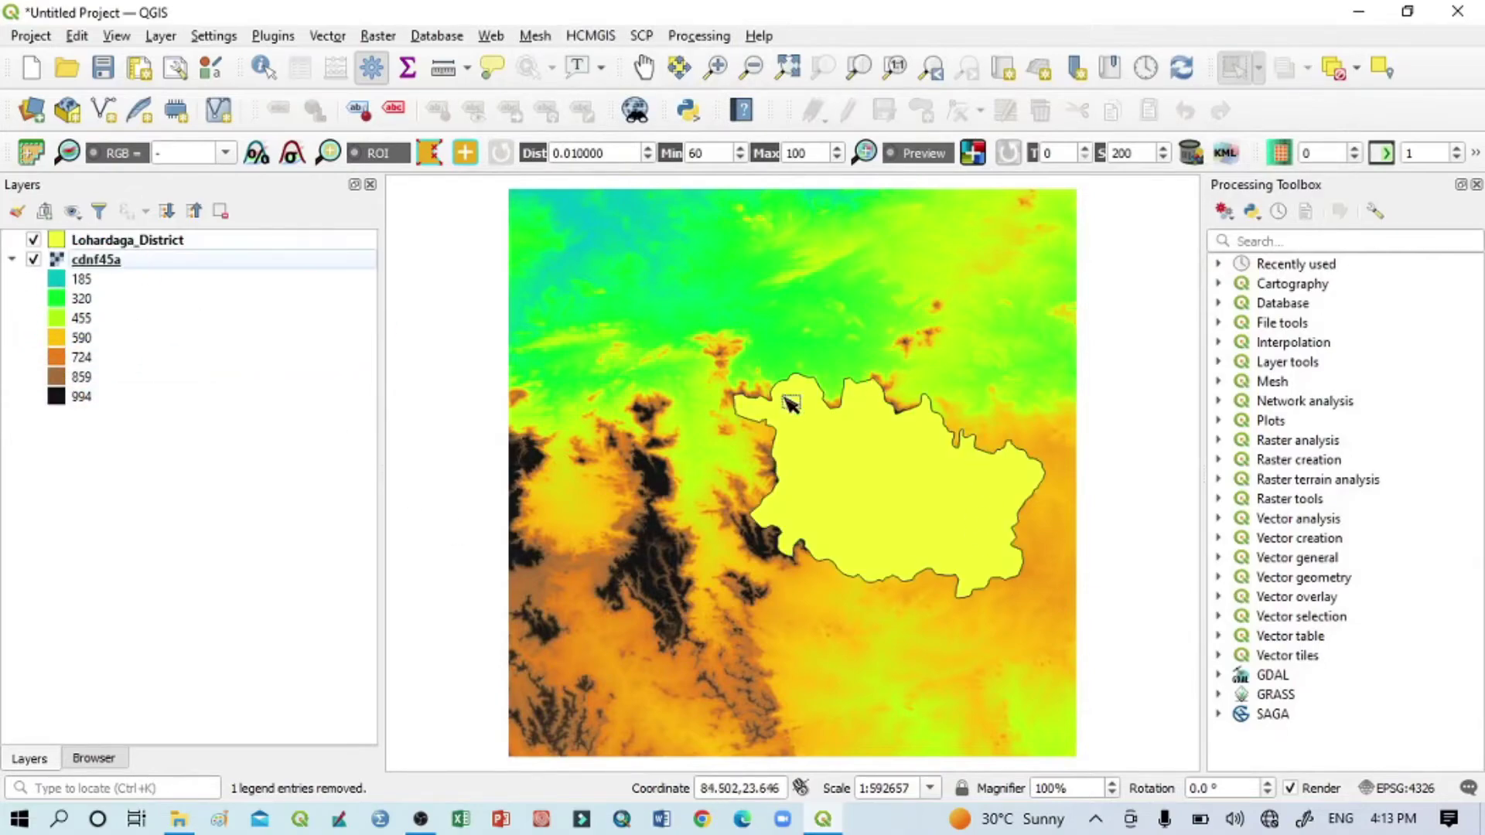
{"action": "right_click", "coordinate": [99, 251]}
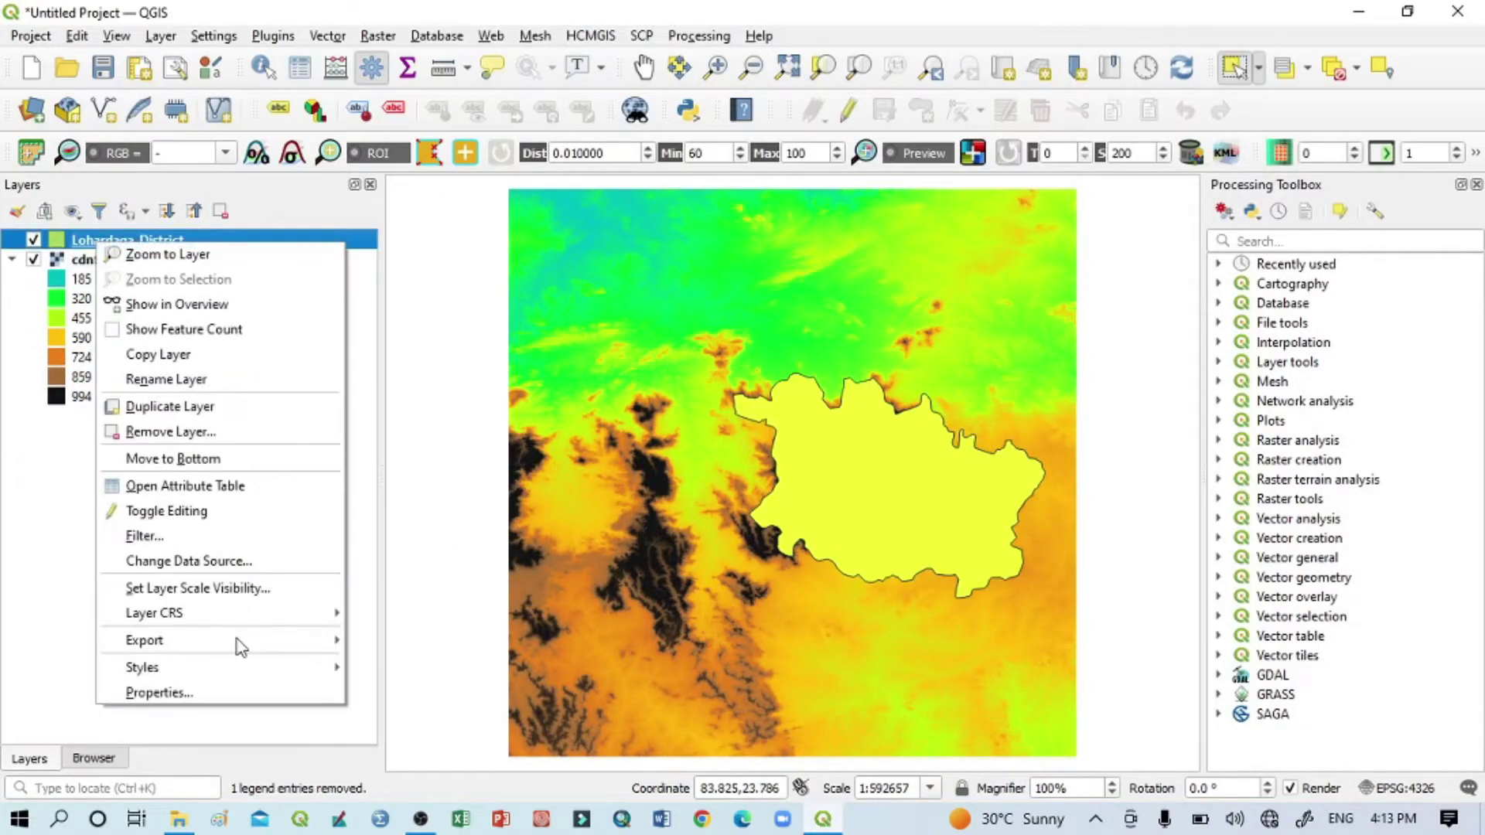
{"action": "left_click", "coordinate": [186, 711]}
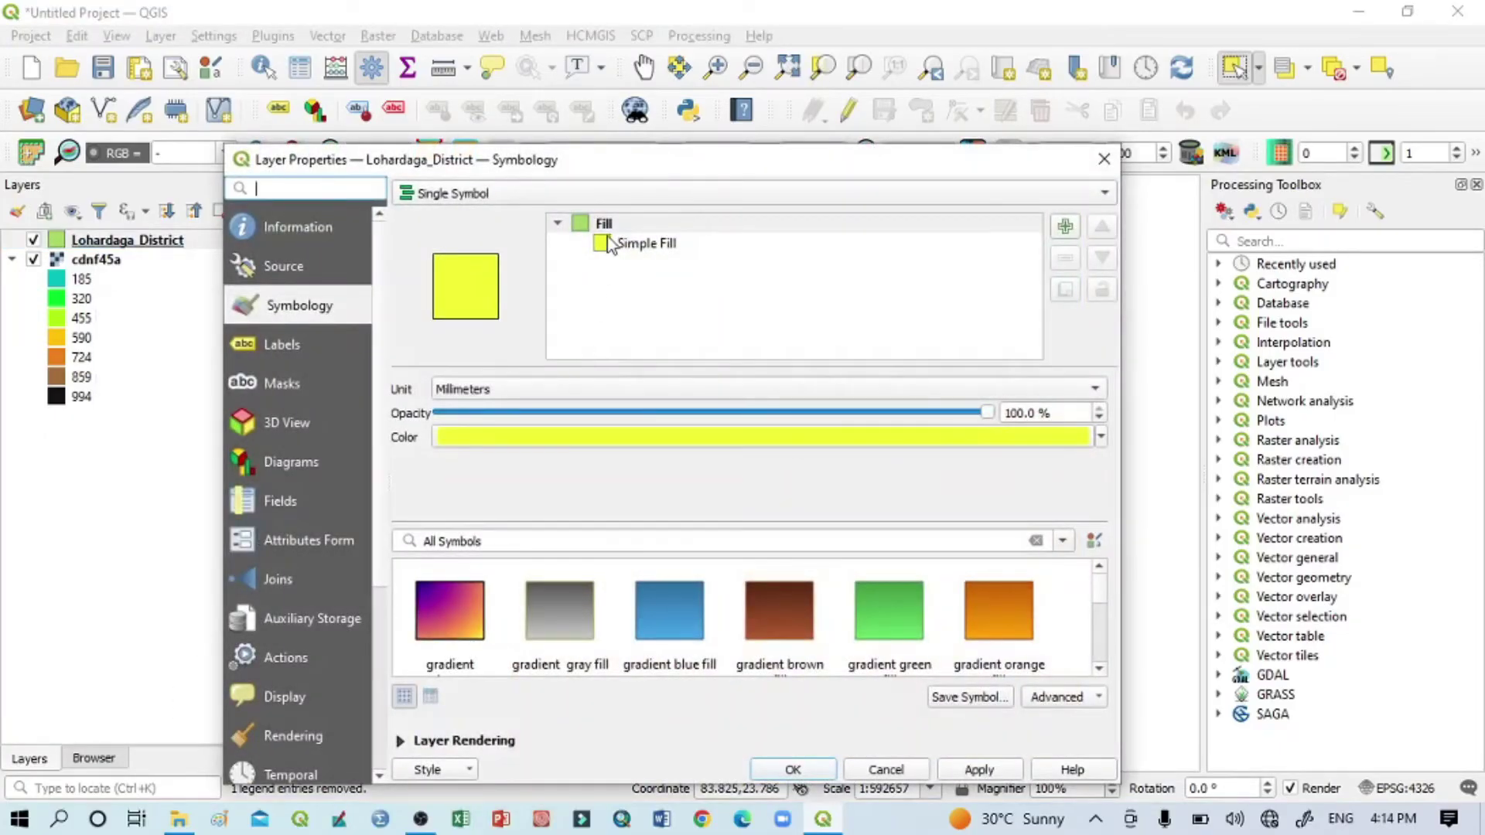
{"action": "left_click", "coordinate": [1100, 439]}
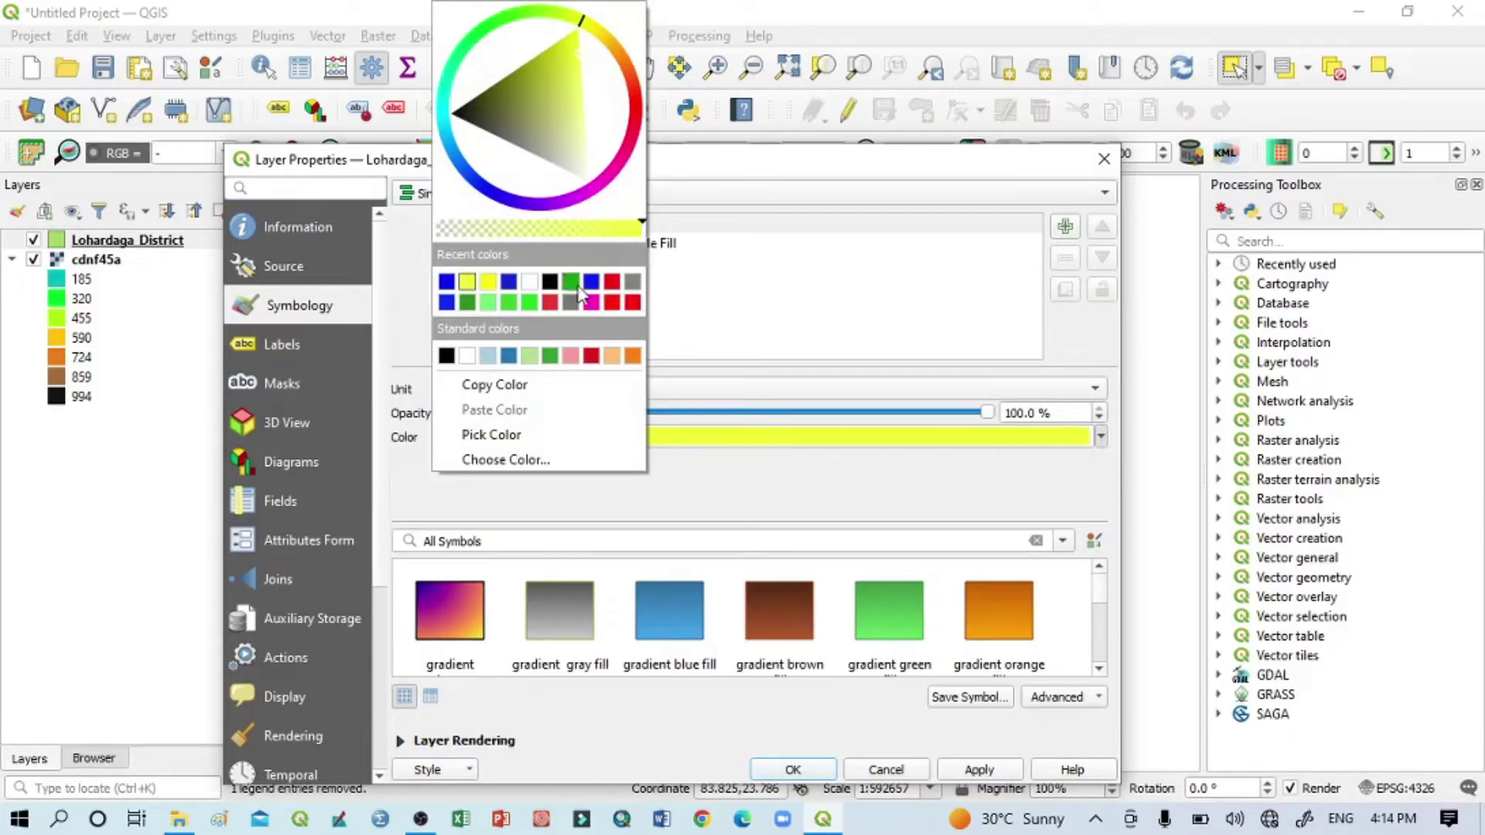
{"action": "left_click_drag", "start_coordinate": [639, 229], "coordinate": [394, 227]}
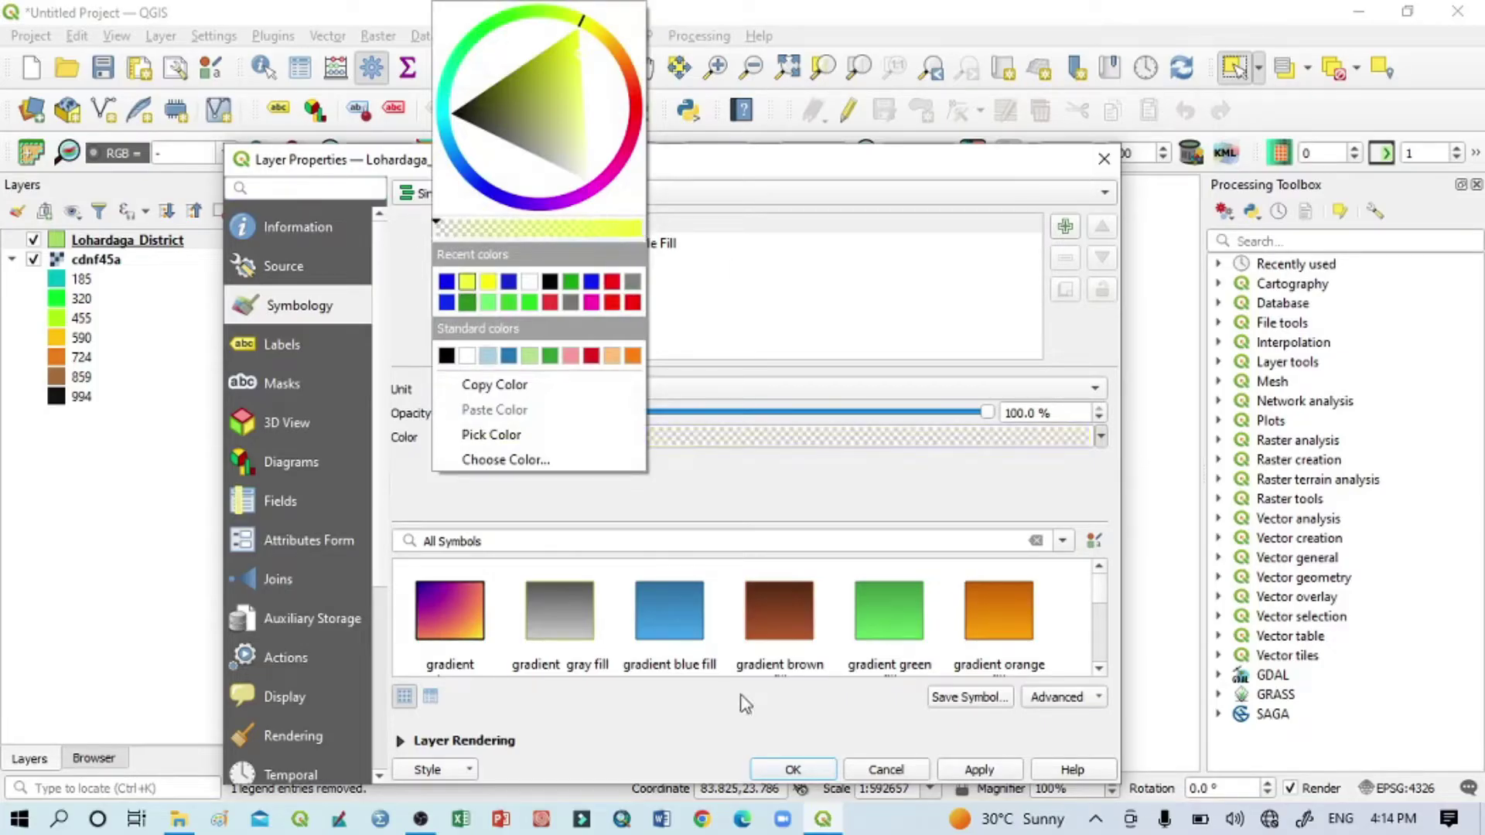
{"action": "left_click", "coordinate": [825, 499]}
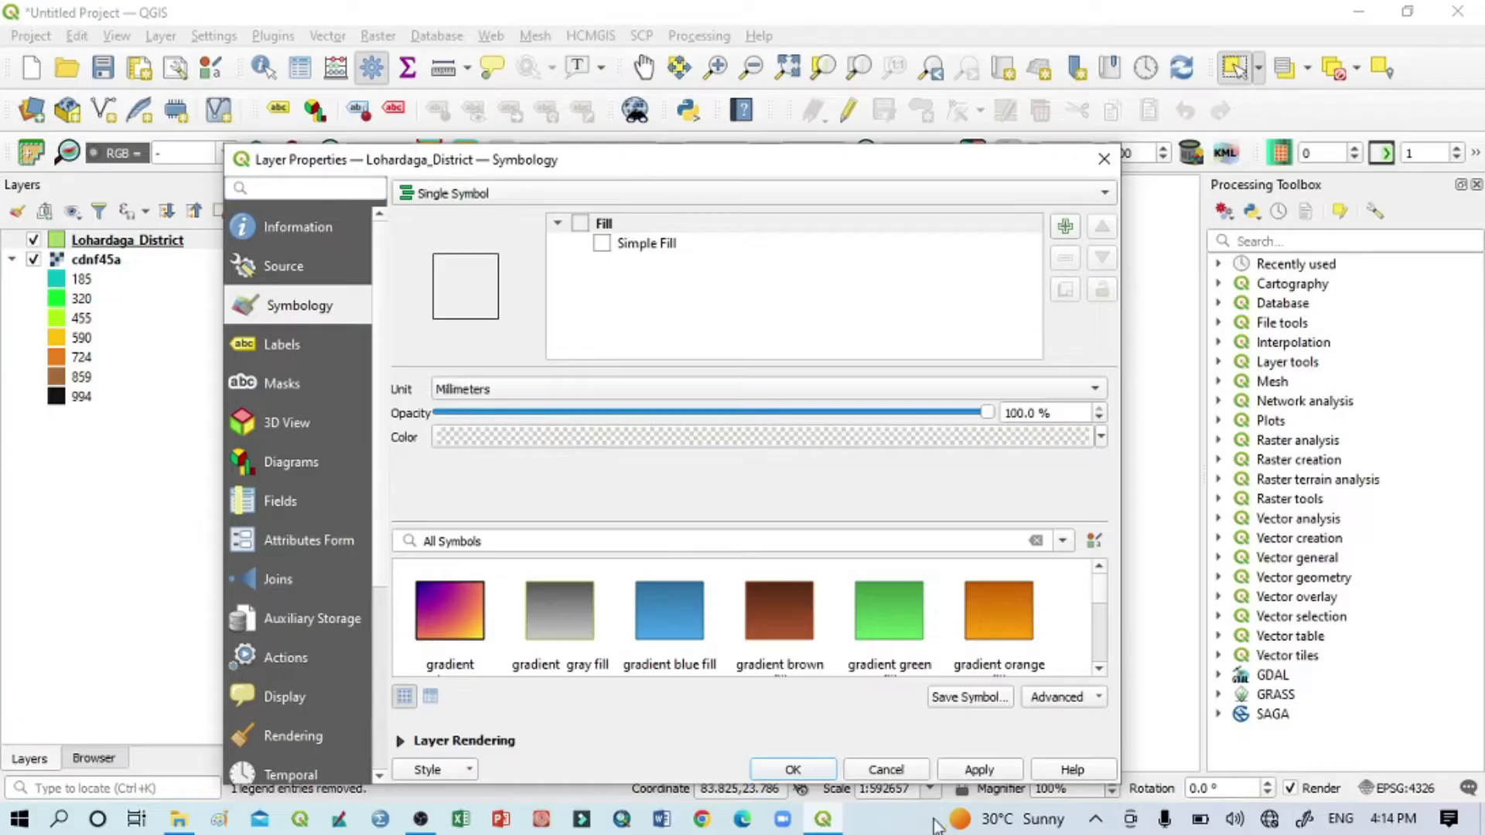
{"action": "left_click", "coordinate": [979, 770]}
{"action": "left_click", "coordinate": [793, 770]}
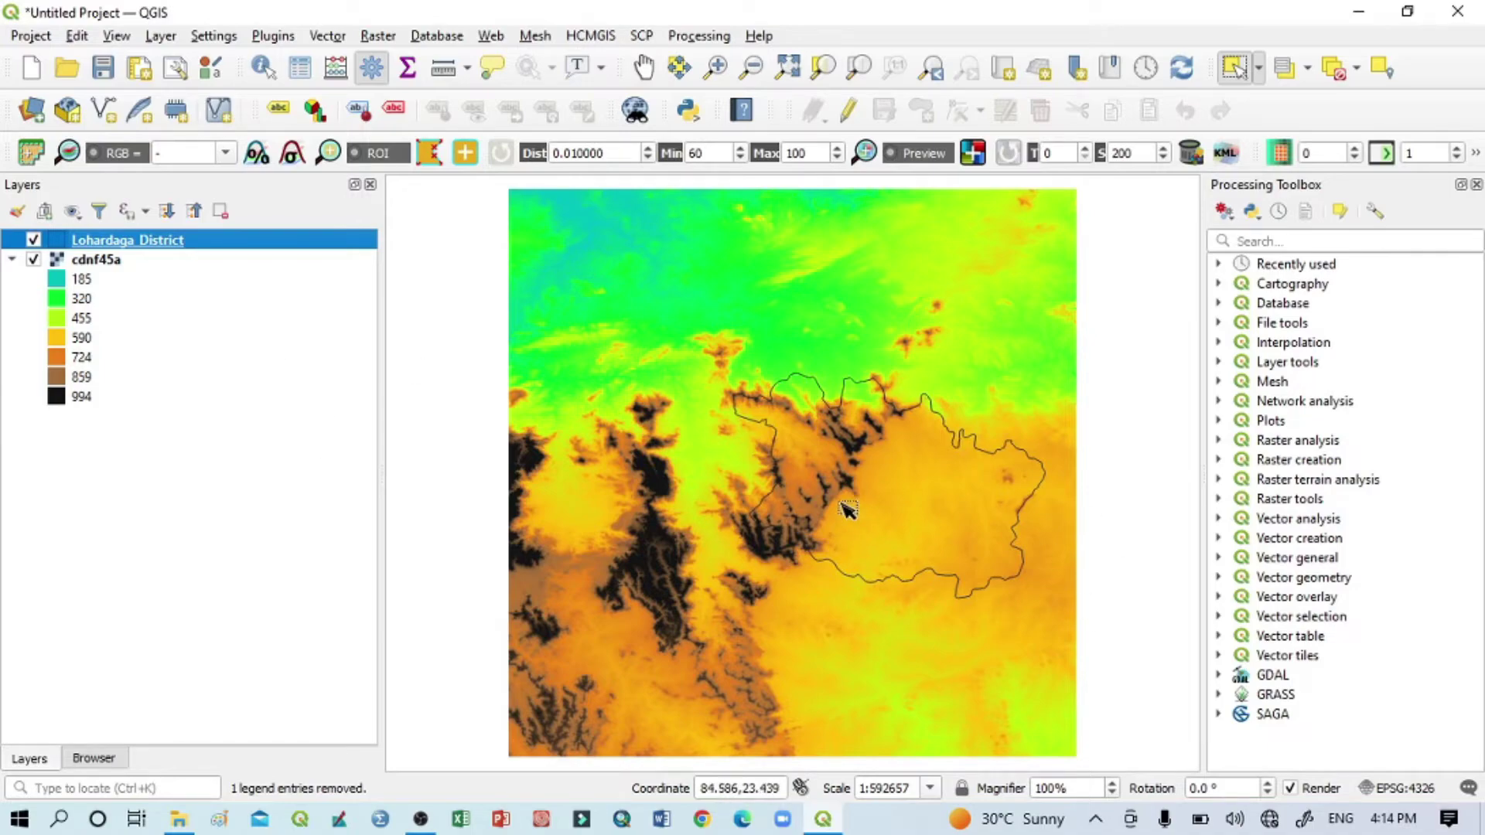
Open Clip Raster by Mask Layer with cdnf45a as input and Lohardaga_District as mask
{"action": "left_click", "coordinate": [374, 36]}
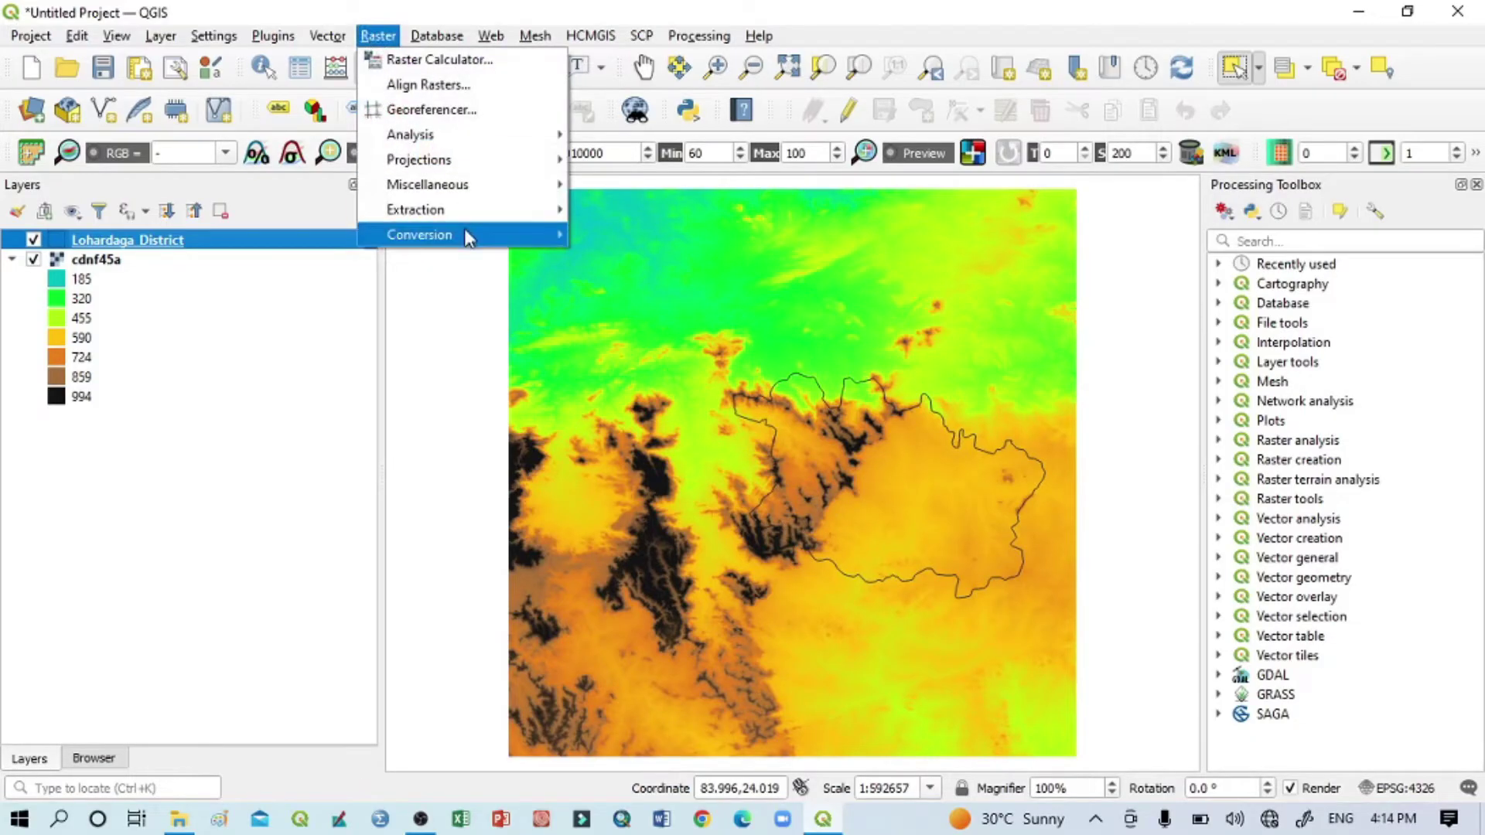
{"action": "mouse_move", "coordinate": [456, 213]}
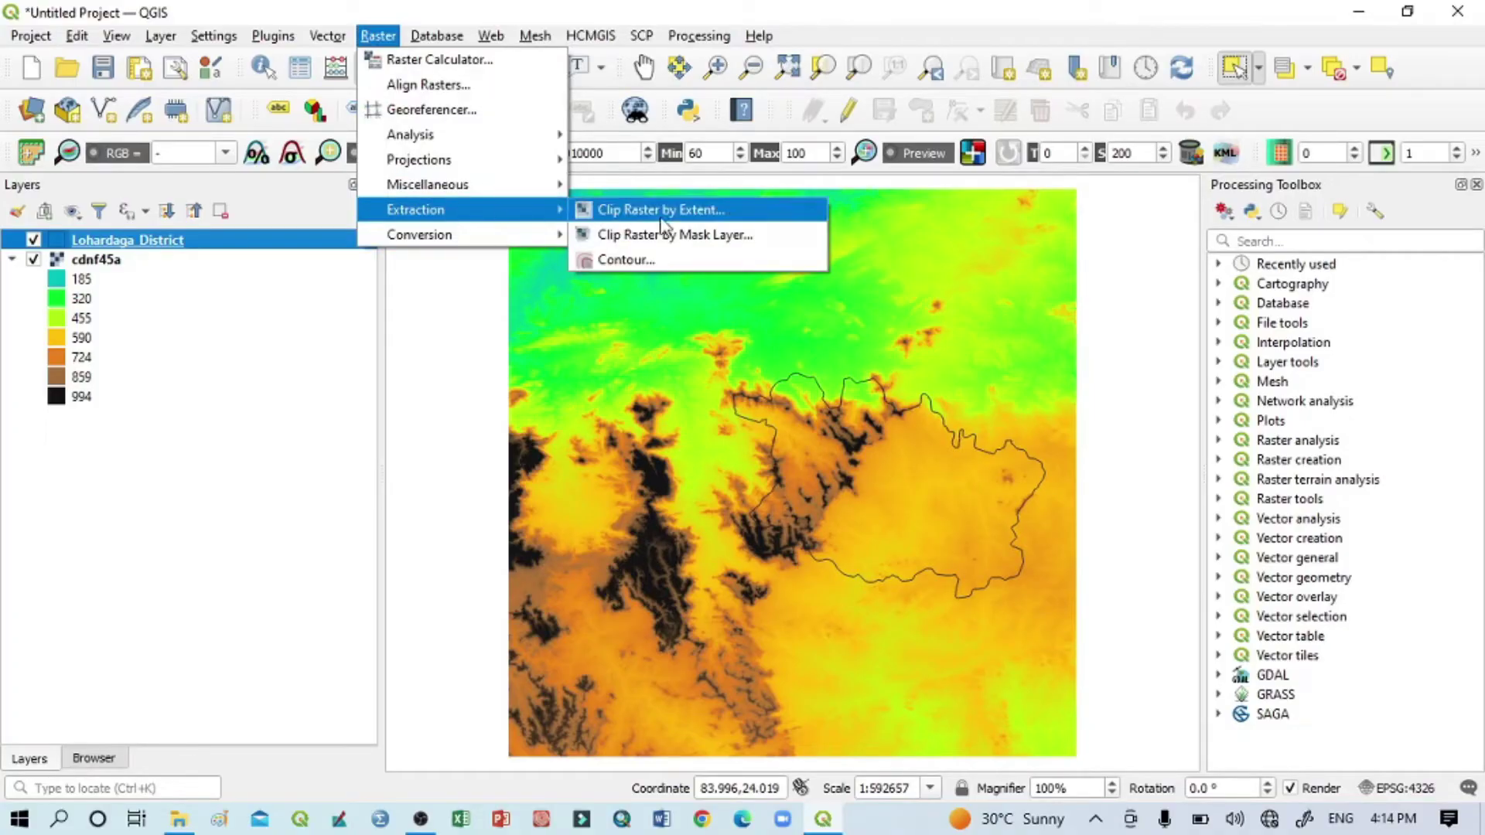
{"action": "left_click", "coordinate": [708, 236]}
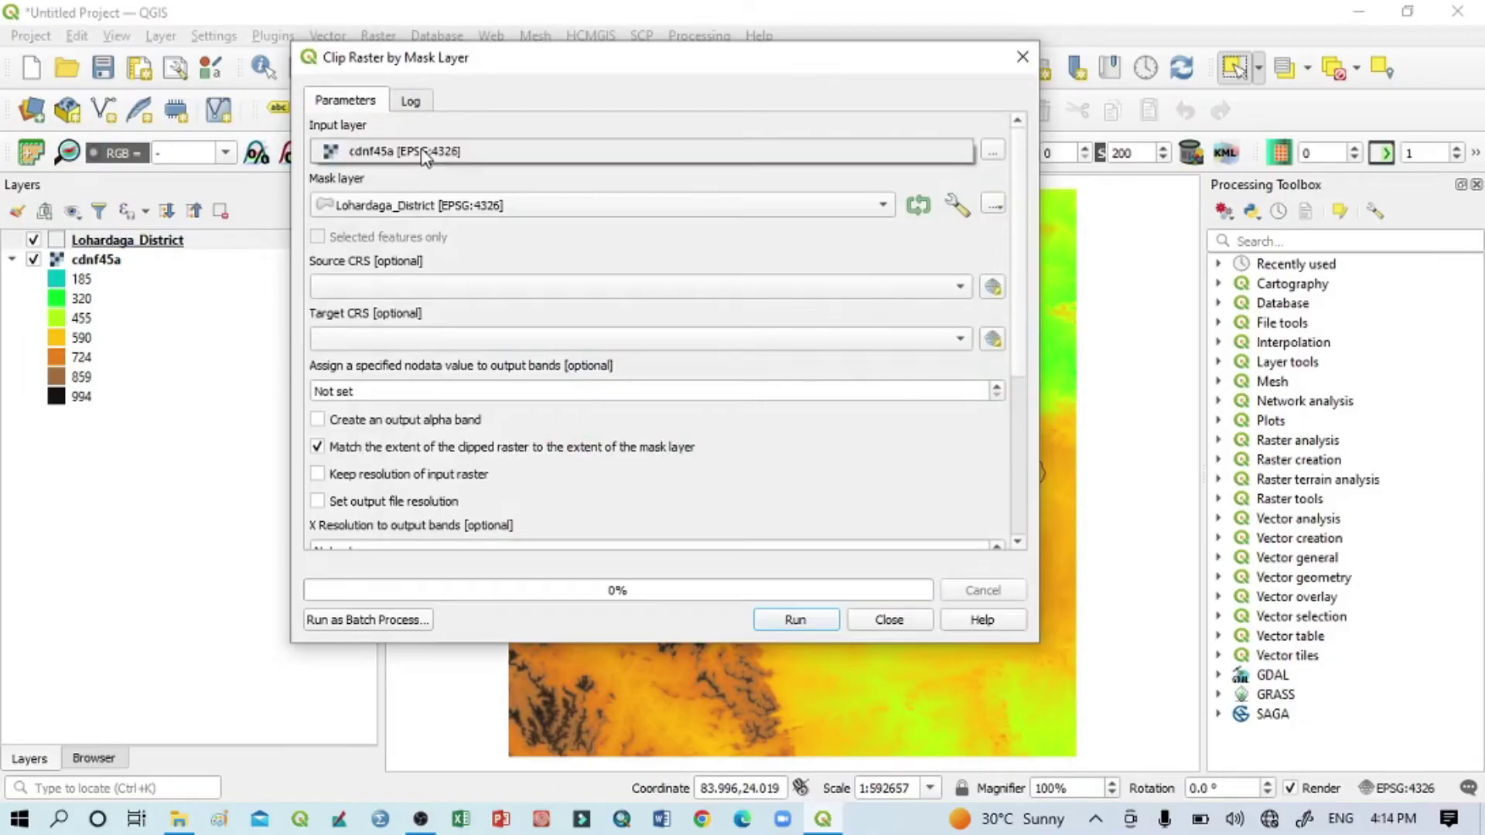
{"action": "left_click", "coordinate": [392, 157]}
{"action": "left_click", "coordinate": [393, 154]}
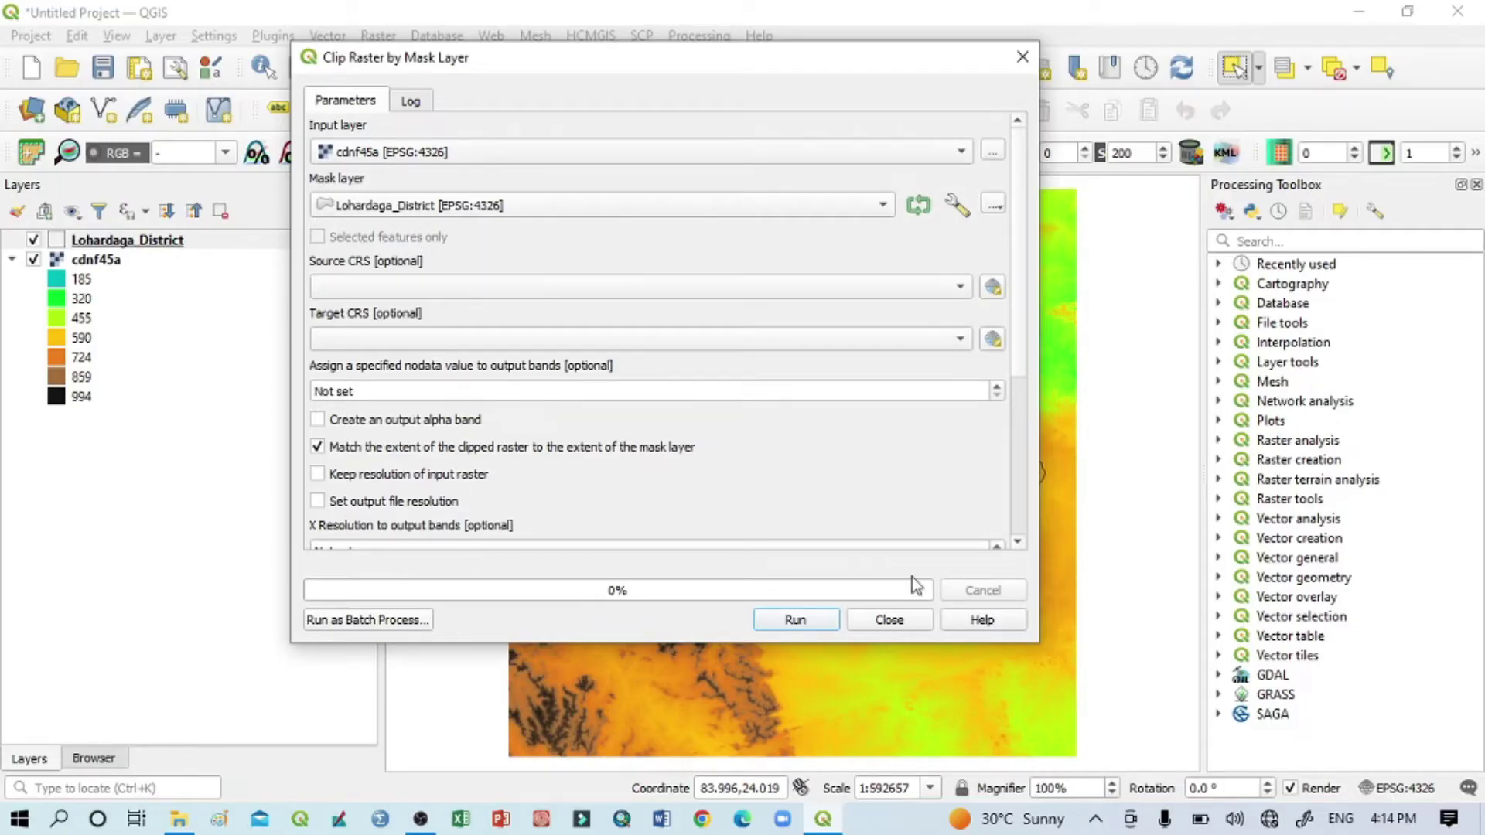
{"action": "scroll", "coordinate": [1021, 349], "scroll_direction": "down", "scroll_amount": 5}
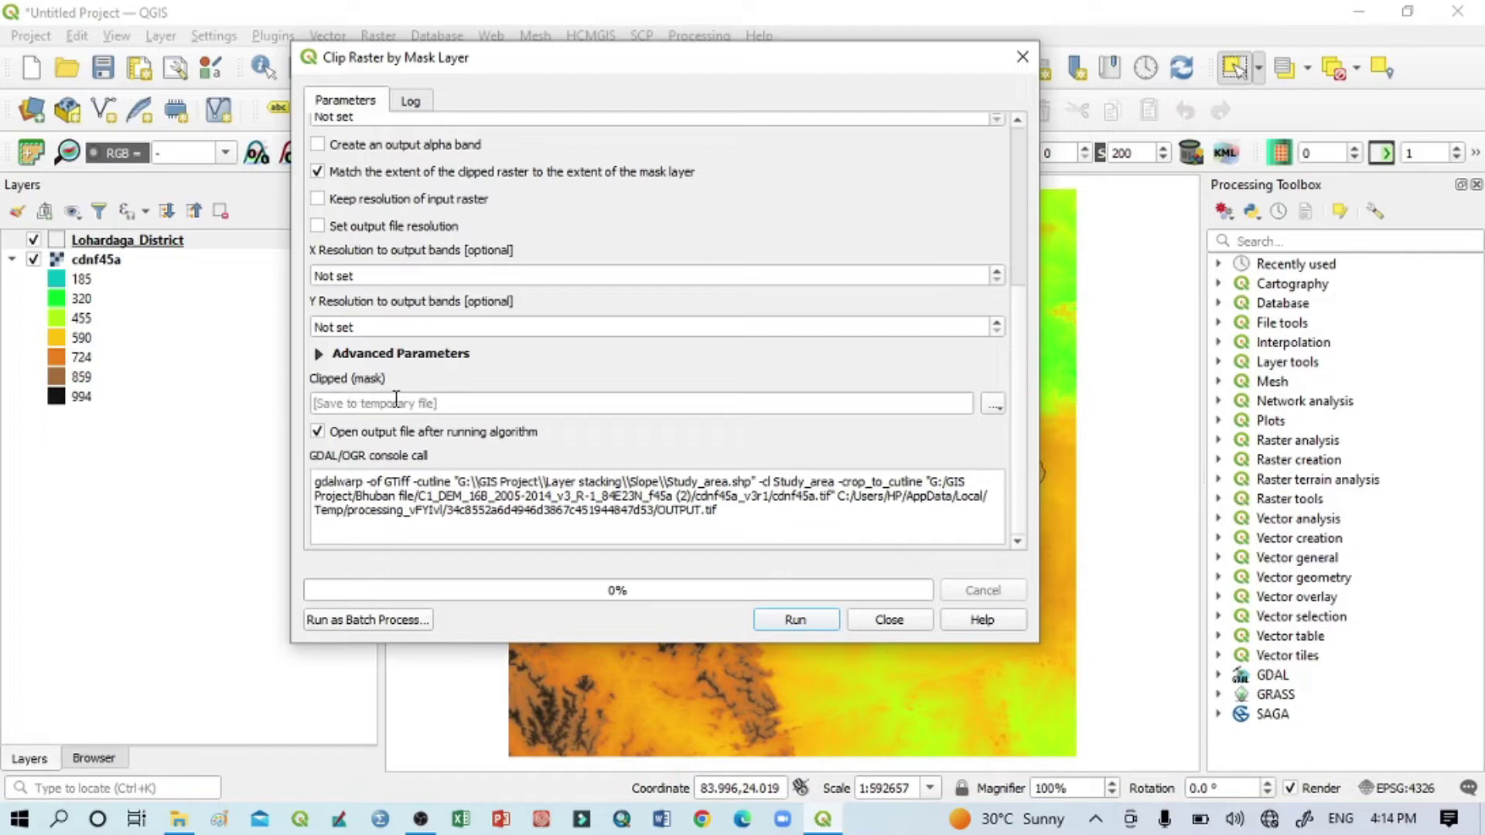
Save the clip output as DEM_study.tif in Layer stacking\Slope and run the clip
{"action": "left_click", "coordinate": [994, 404]}
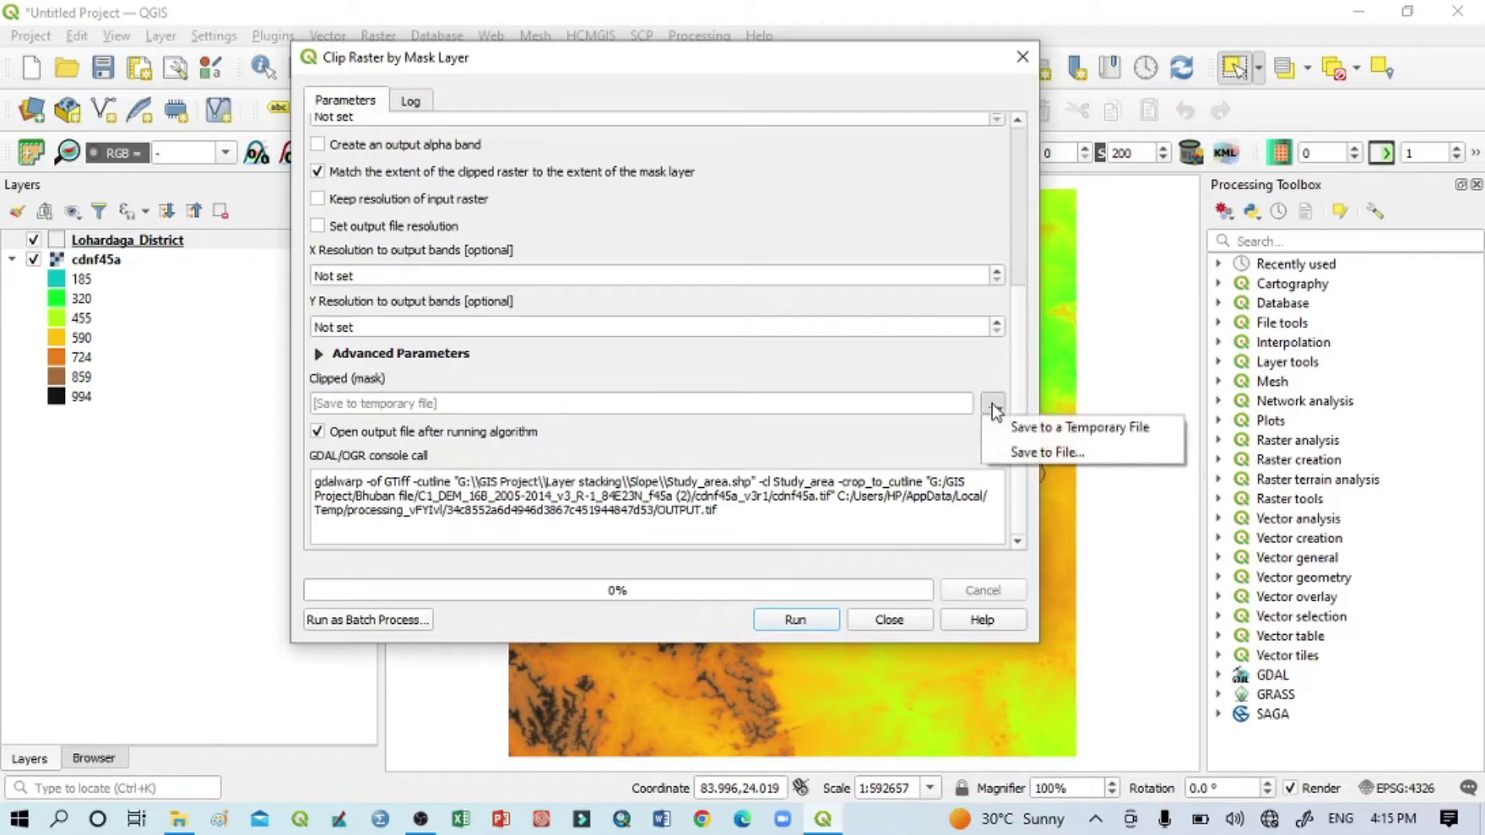
{"action": "left_click", "coordinate": [1008, 454]}
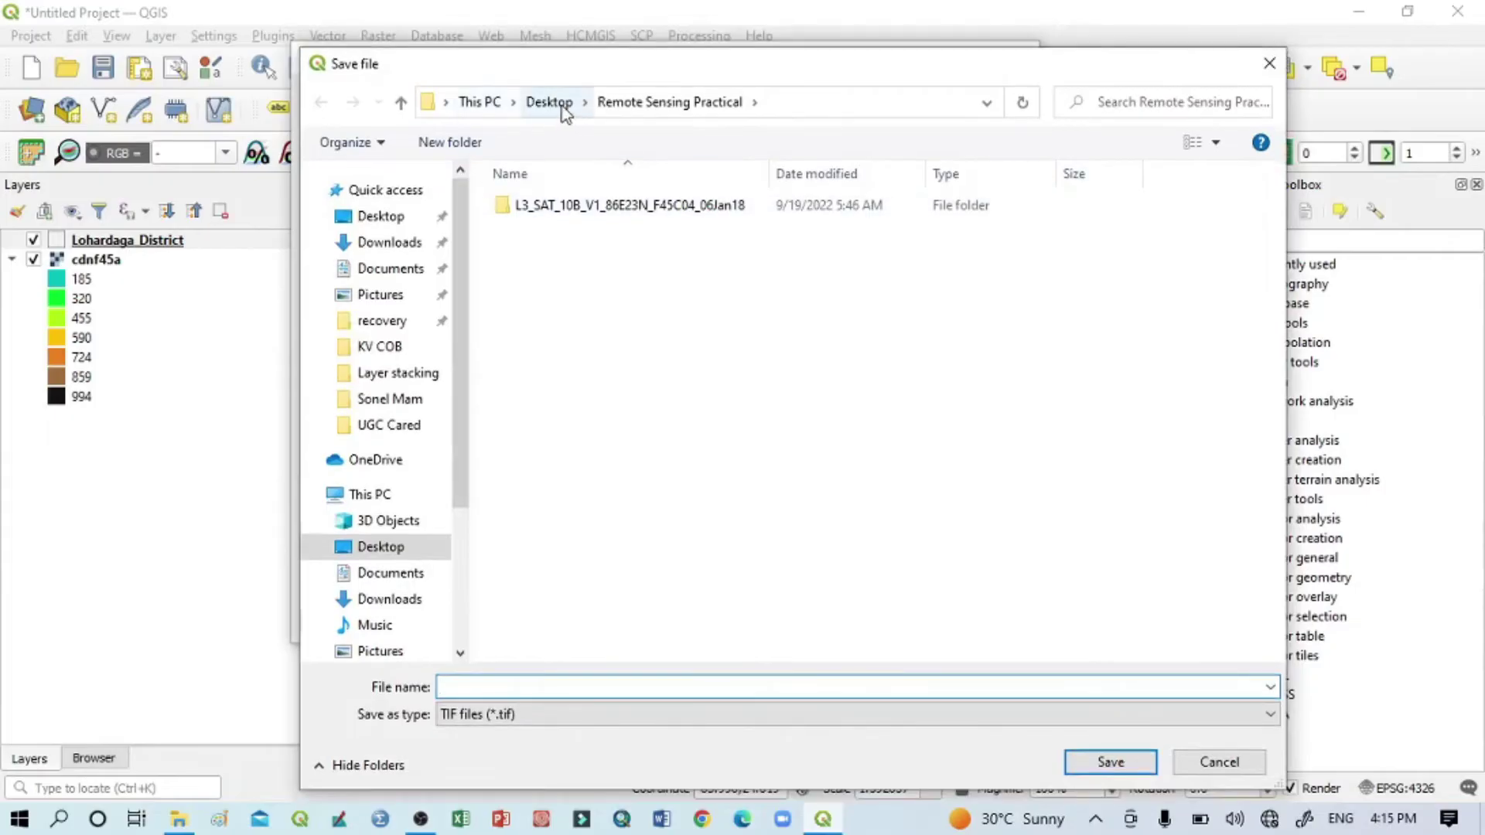
{"action": "left_click", "coordinate": [399, 374]}
{"action": "double_click", "coordinate": [532, 252]}
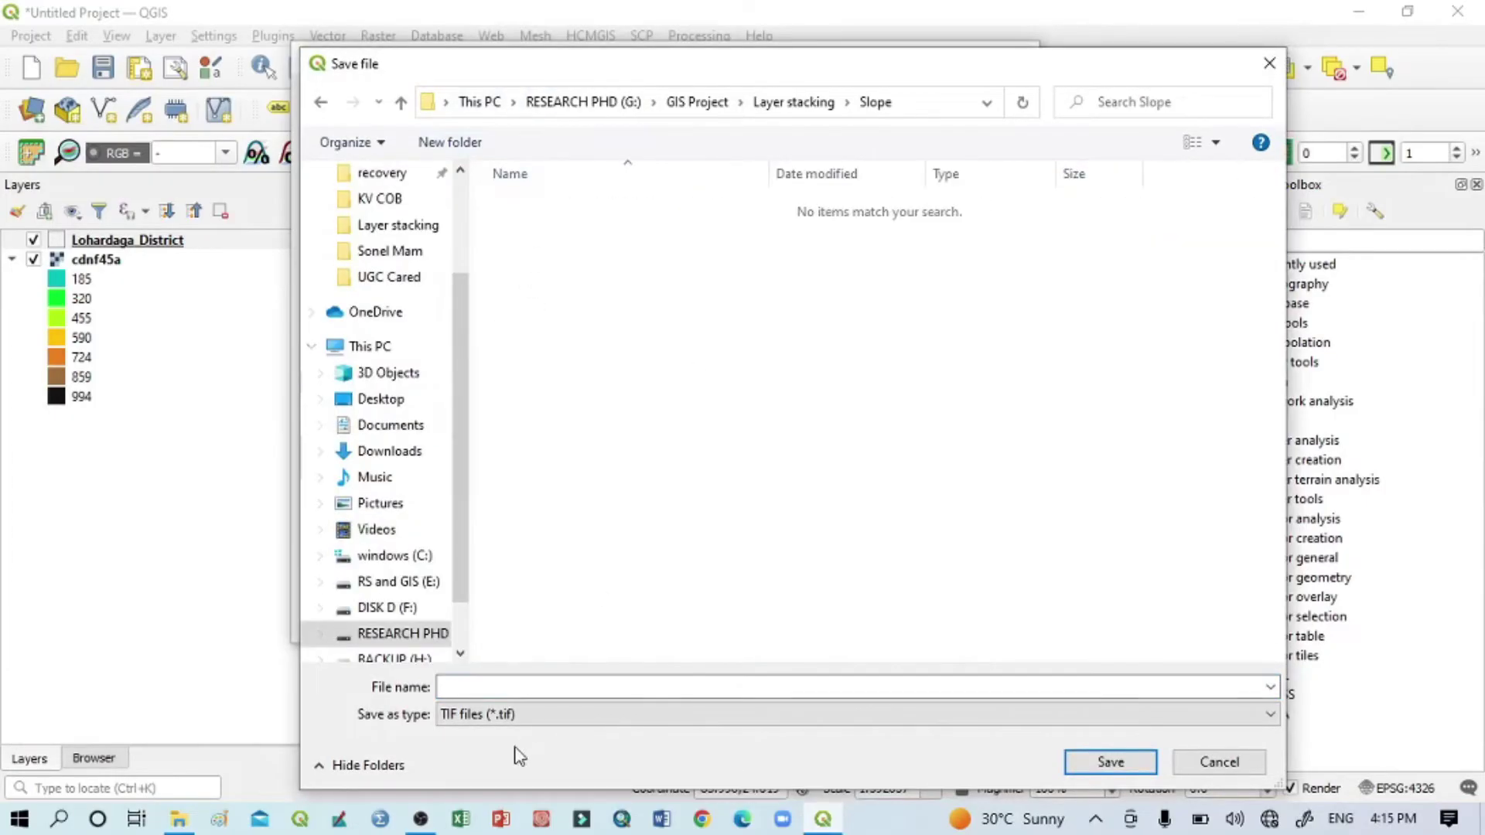
{"action": "left_click", "coordinate": [522, 694]}
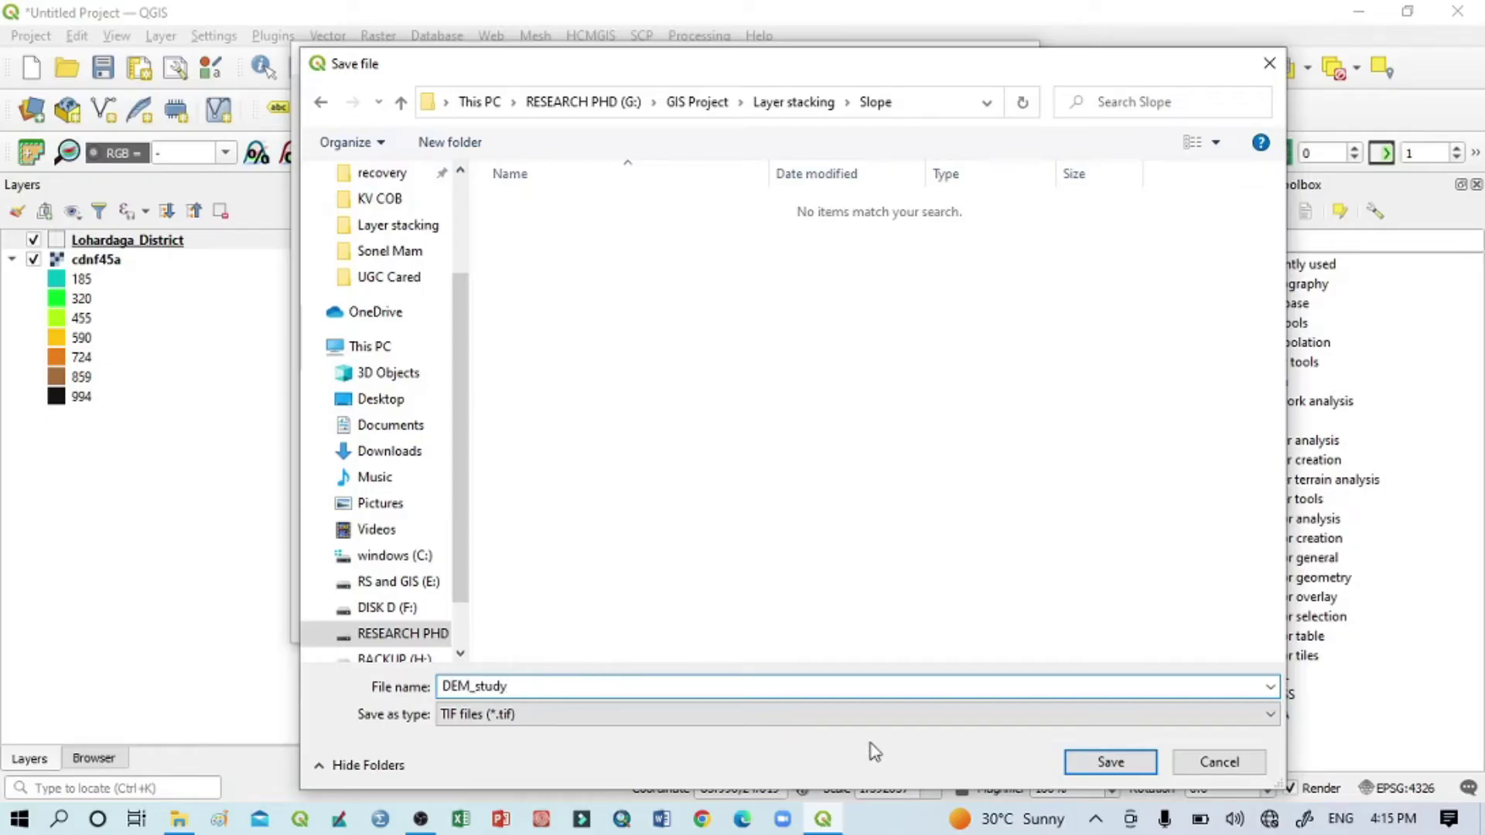
{"action": "left_click", "coordinate": [1108, 763]}
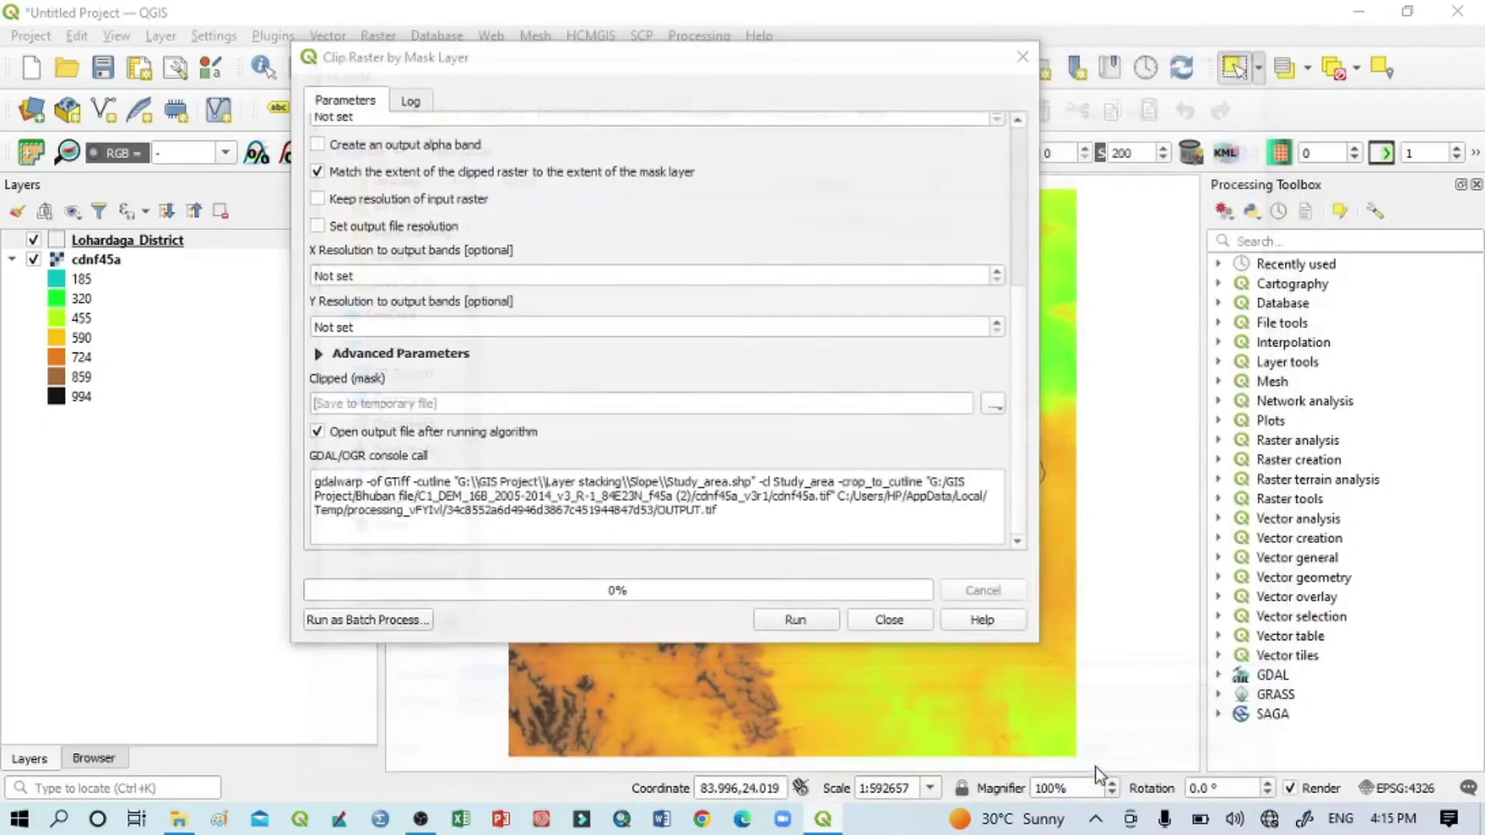
{"action": "left_click", "coordinate": [781, 624]}
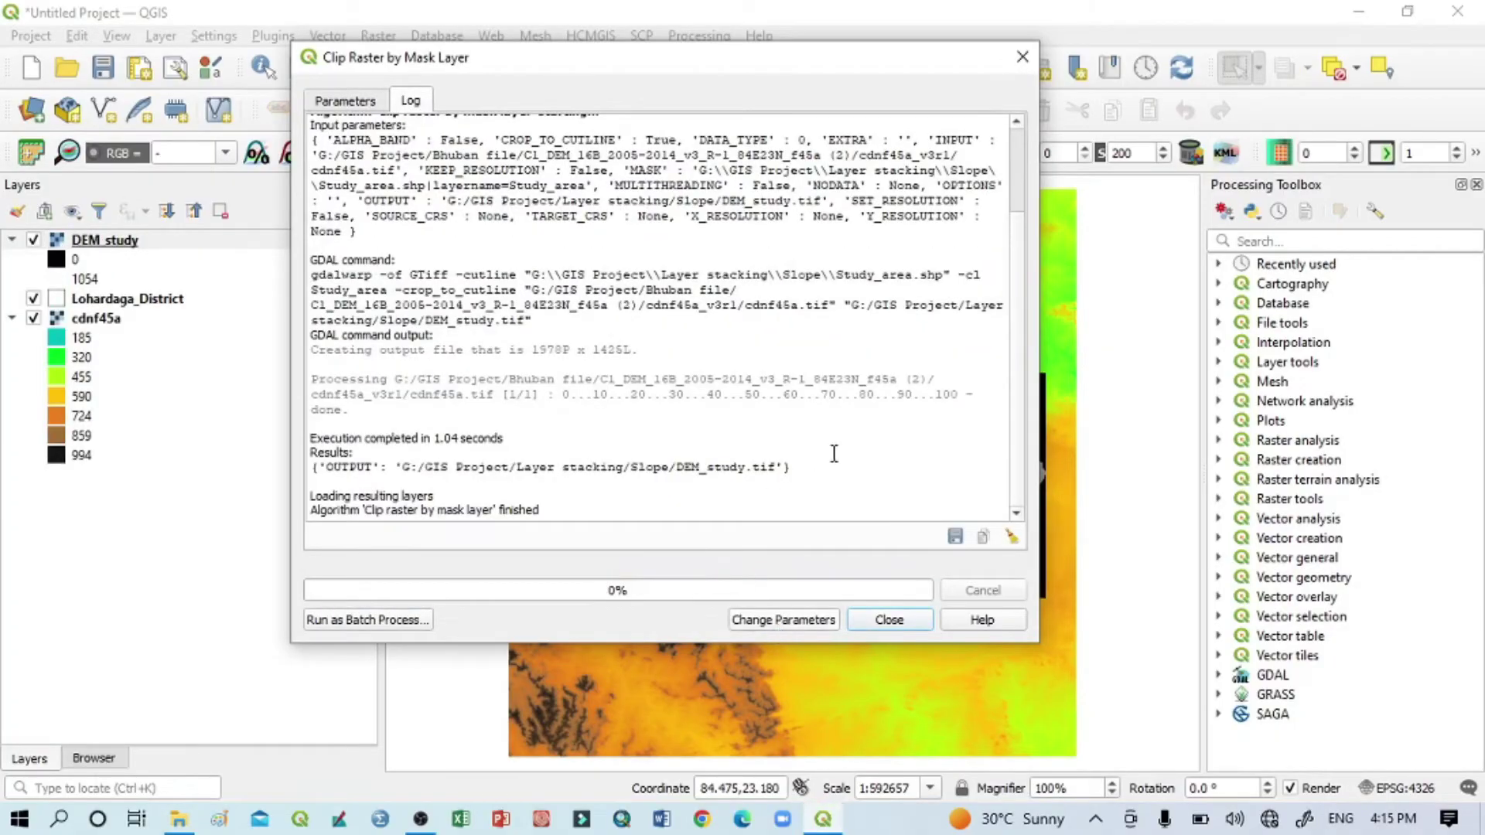
{"action": "left_click", "coordinate": [1022, 57]}
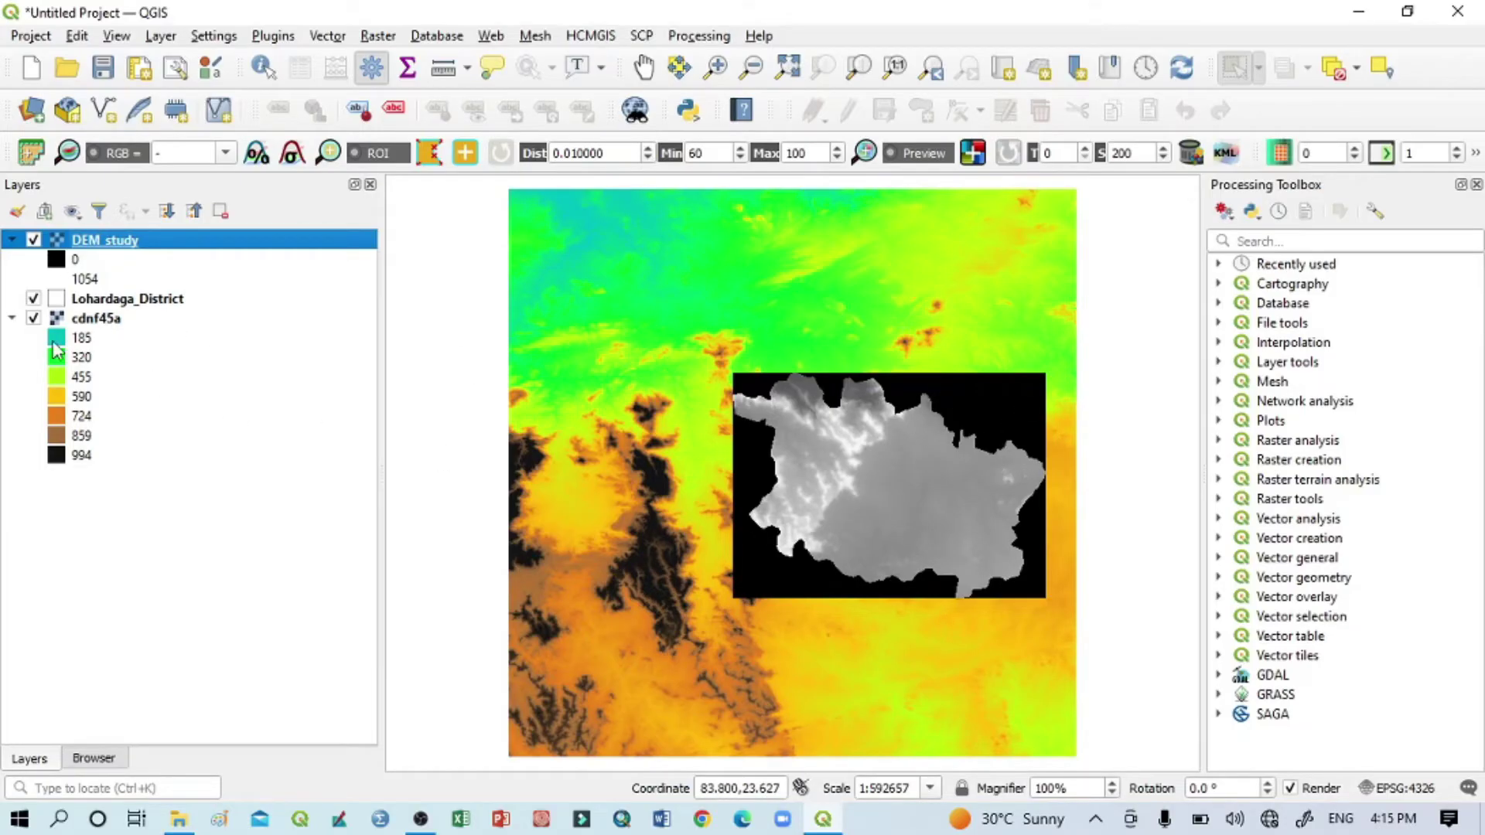
Zoom to DEM_study's extent and remove the original cdnf45a layer from the project
{"action": "left_click", "coordinate": [33, 318]}
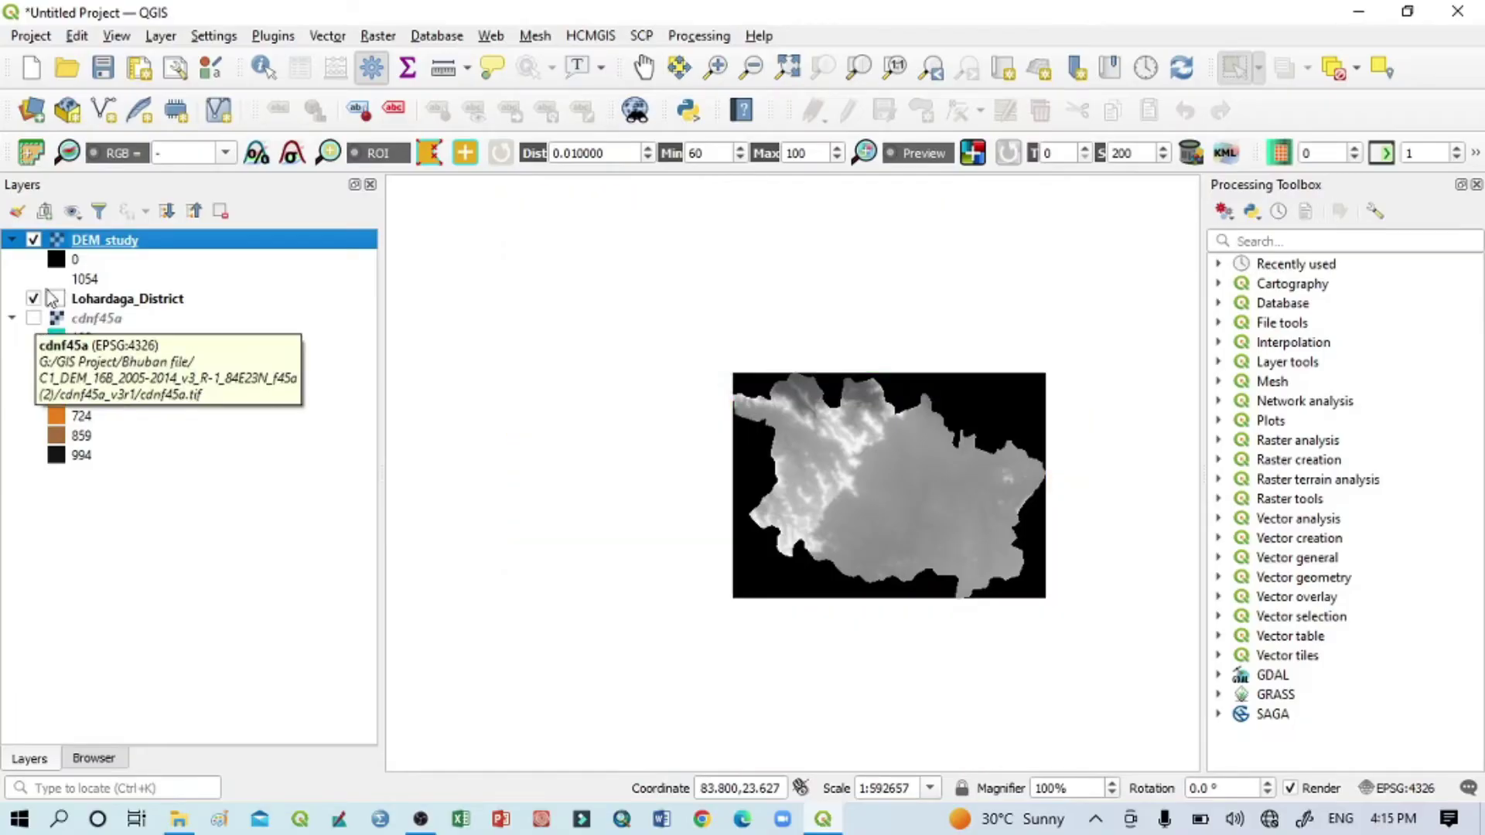
{"action": "right_click", "coordinate": [77, 246]}
{"action": "left_click", "coordinate": [116, 249]}
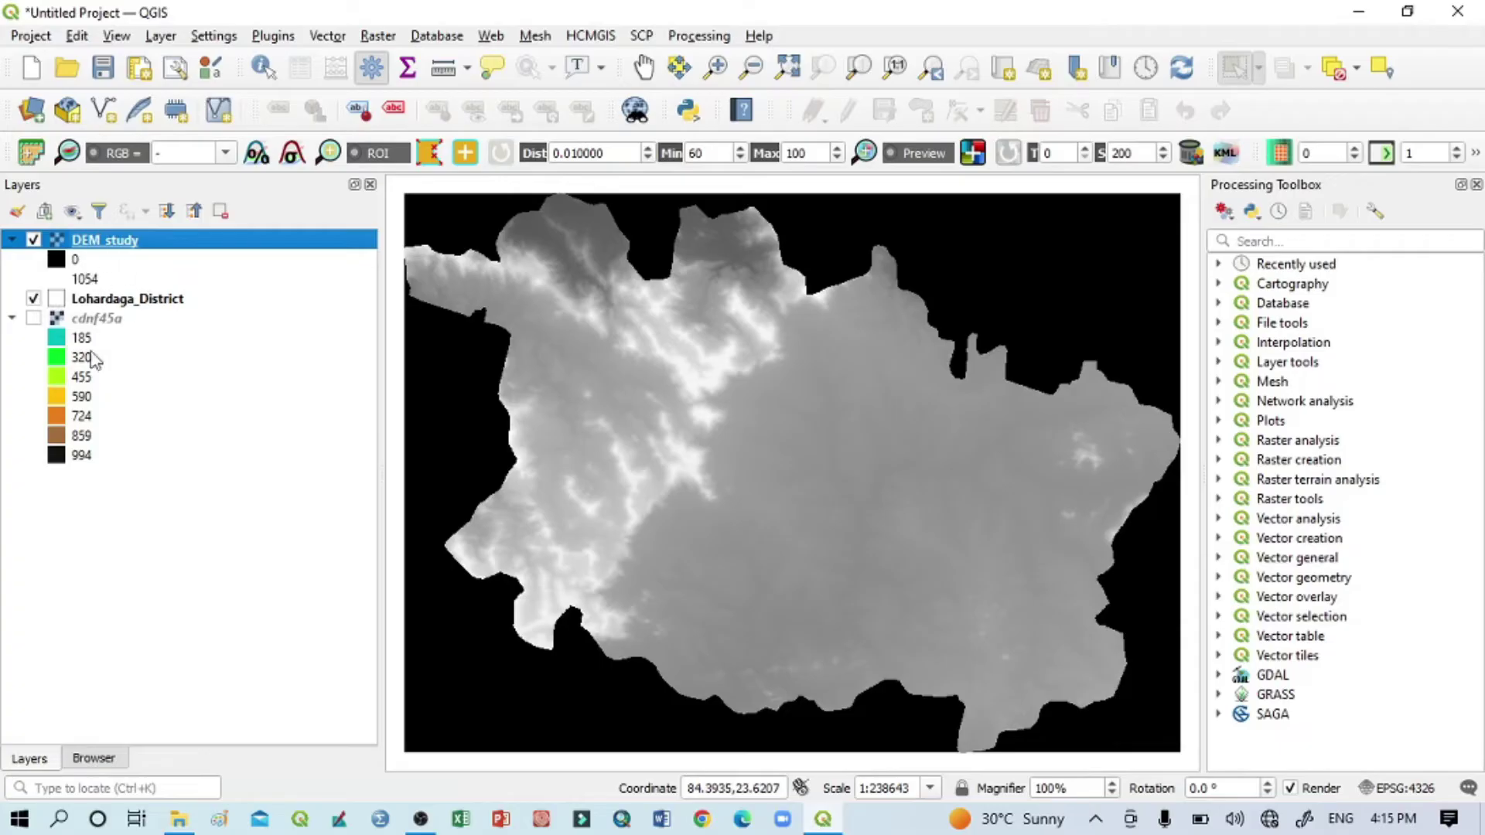
{"action": "right_click", "coordinate": [79, 318]}
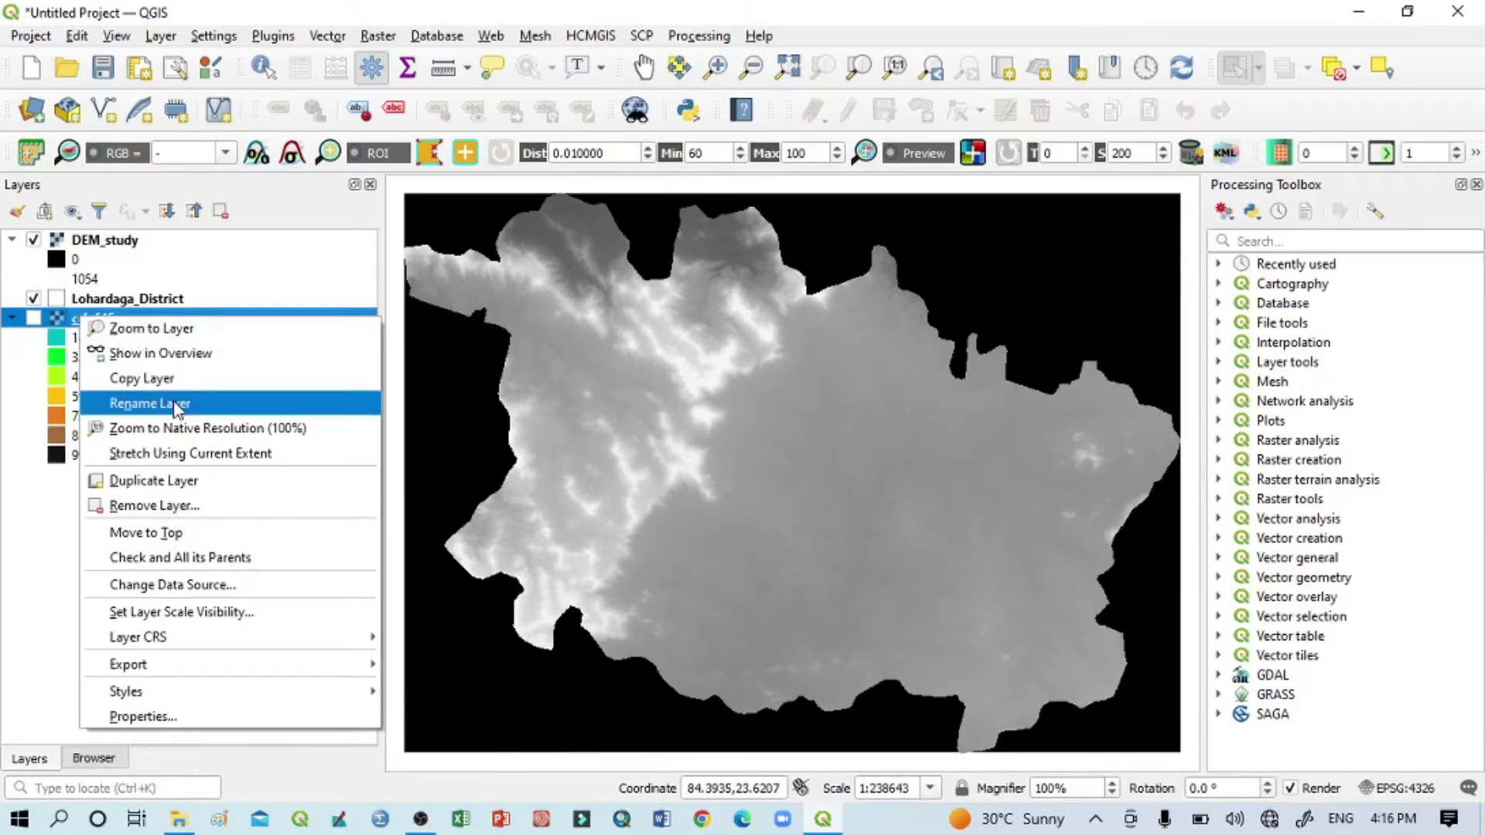
{"action": "left_click", "coordinate": [148, 509]}
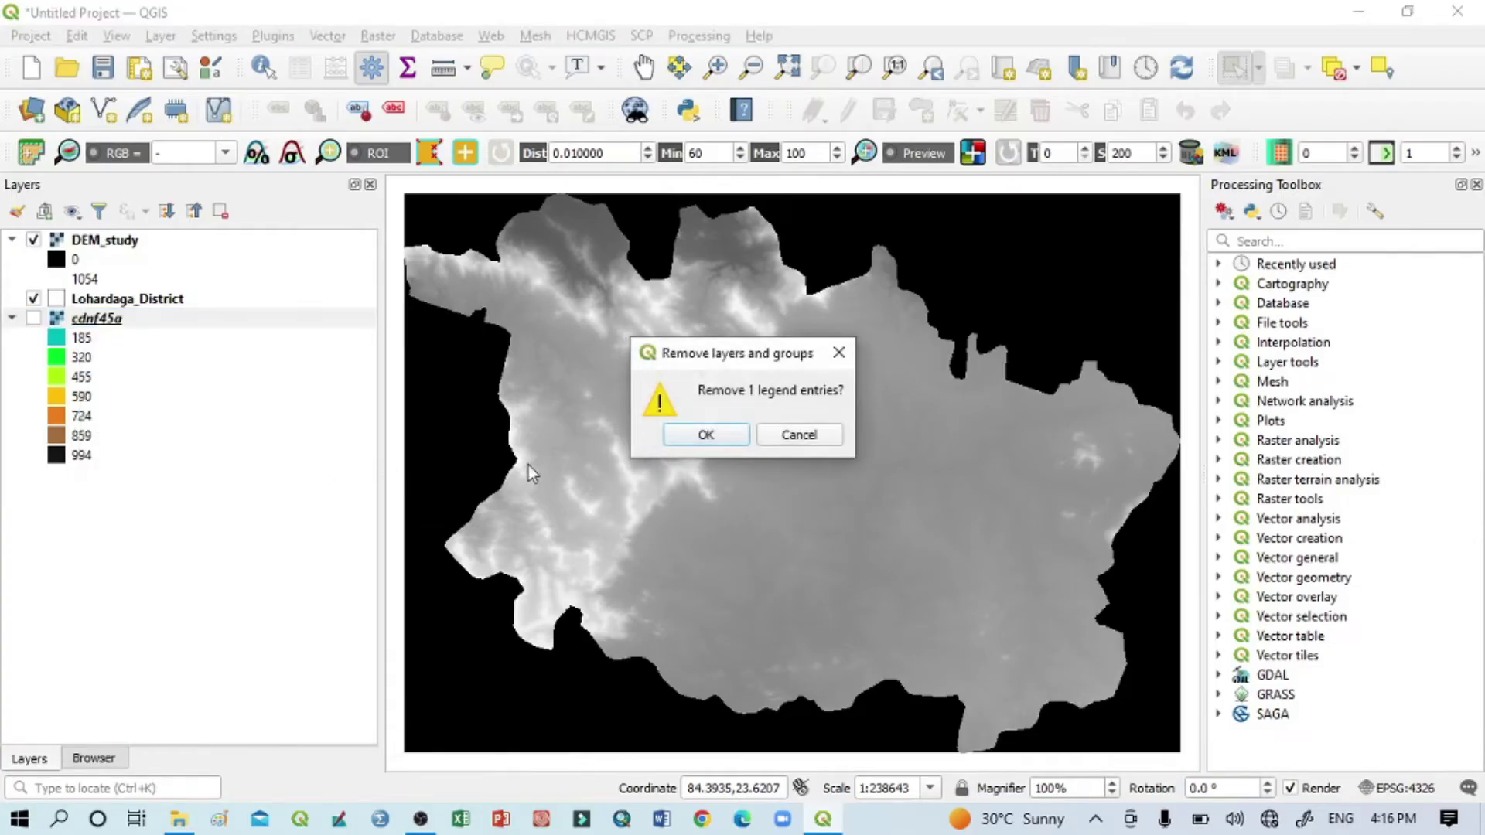
{"action": "left_click", "coordinate": [706, 438]}
{"action": "left_click", "coordinate": [119, 246]}
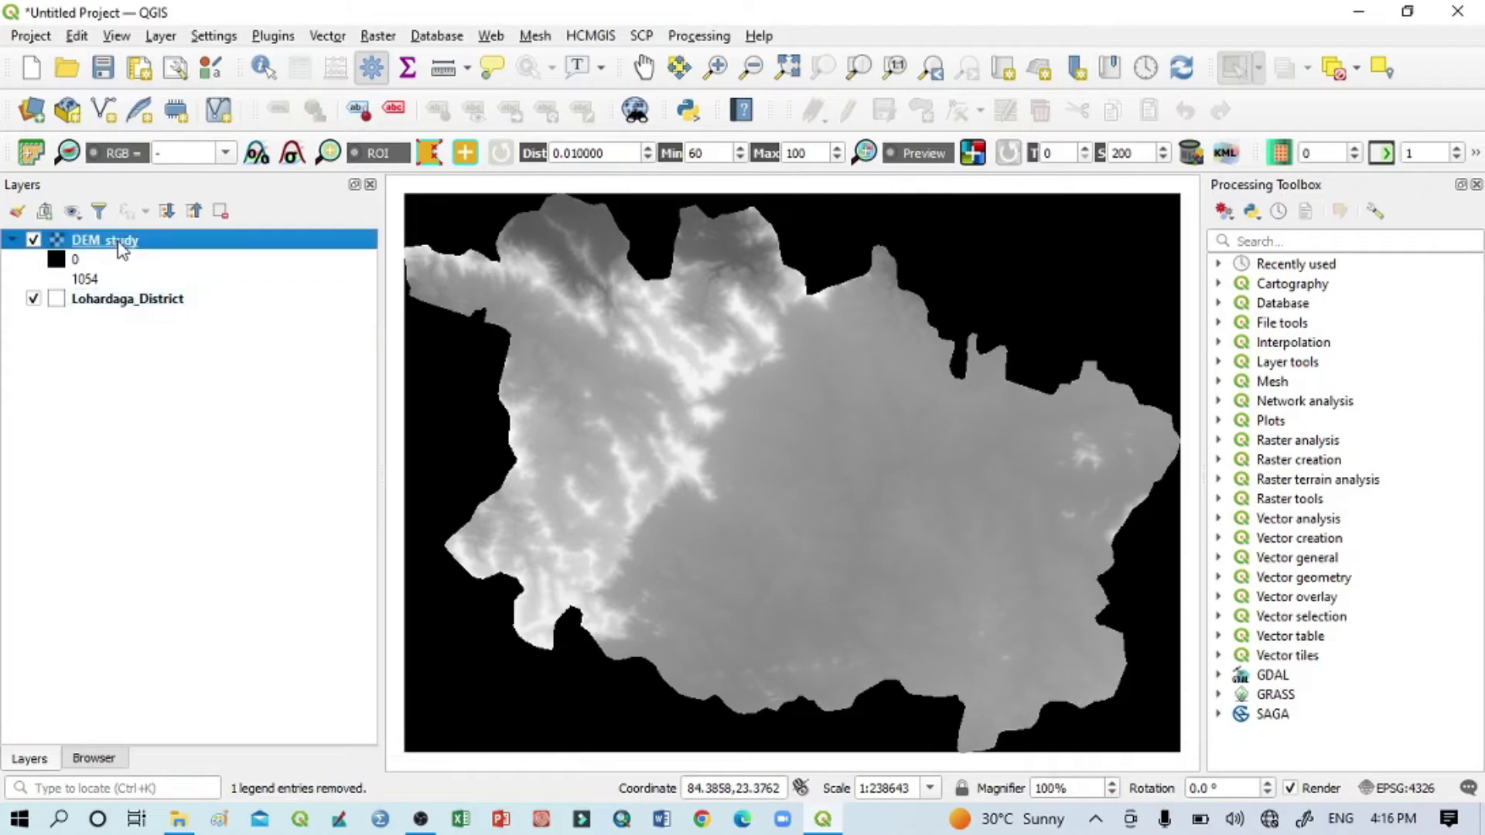
Set 0 as DEM_study's additional no-data value and apply it
{"action": "right_click", "coordinate": [123, 245]}
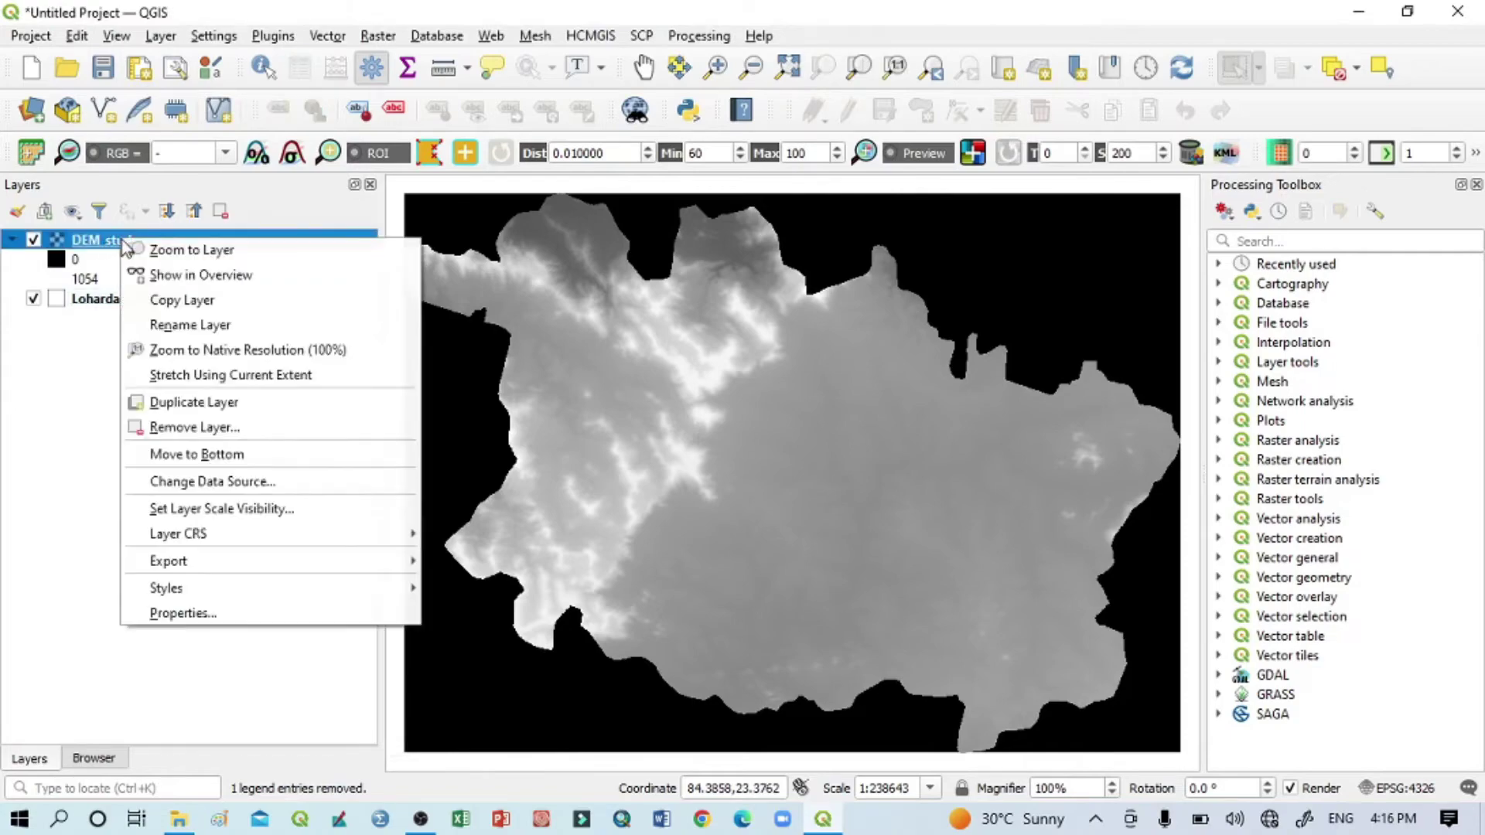
{"action": "left_click", "coordinate": [180, 615]}
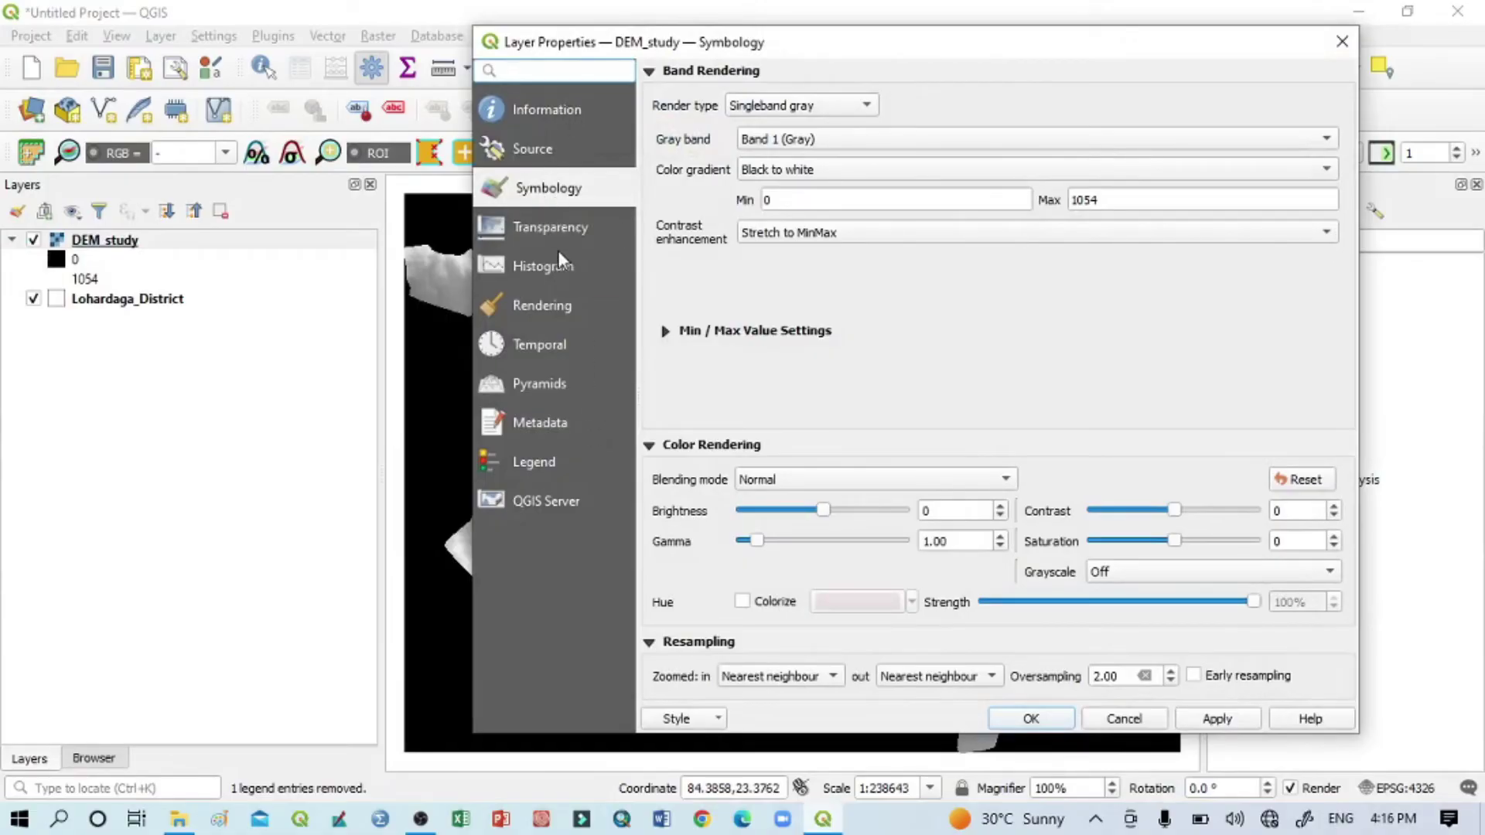
{"action": "left_click", "coordinate": [539, 229]}
{"action": "left_click", "coordinate": [797, 204]}
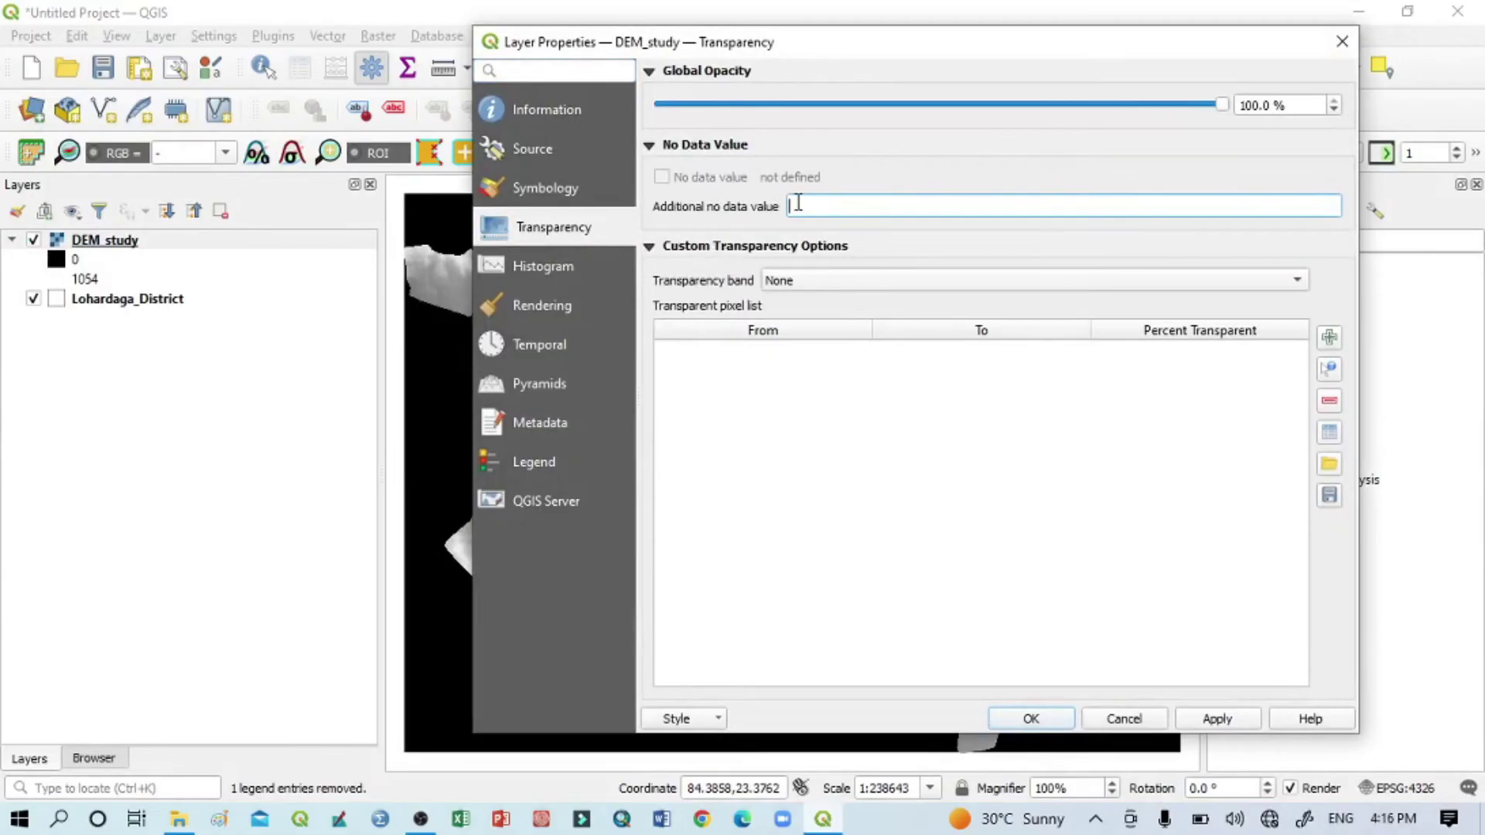
{"action": "type", "text": "0"}
{"action": "left_click_drag", "start_coordinate": [764, 47], "coordinate": [1133, 123]}
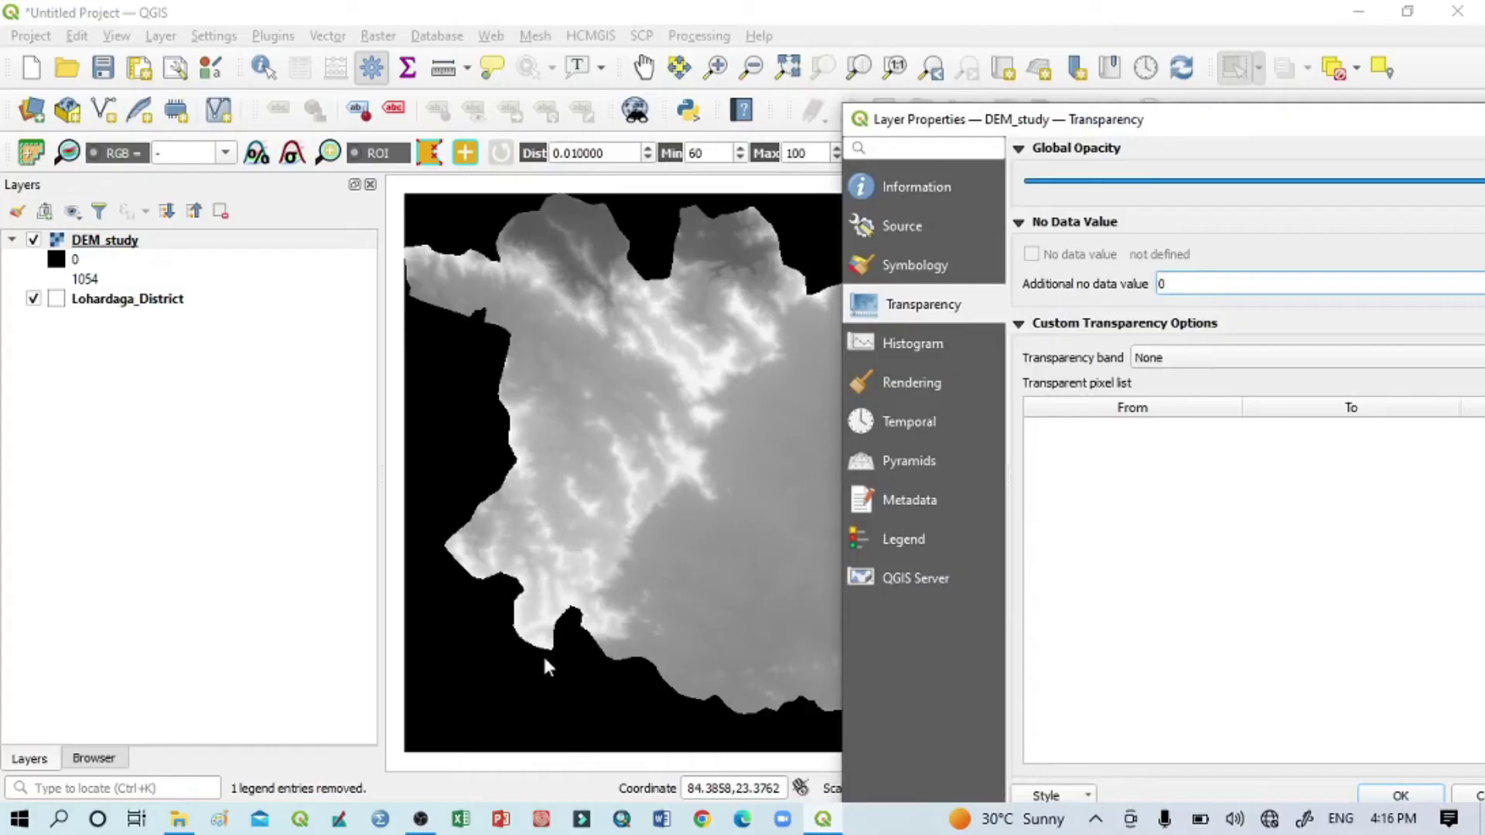
{"action": "left_click_drag", "start_coordinate": [1086, 123], "coordinate": [642, 31]}
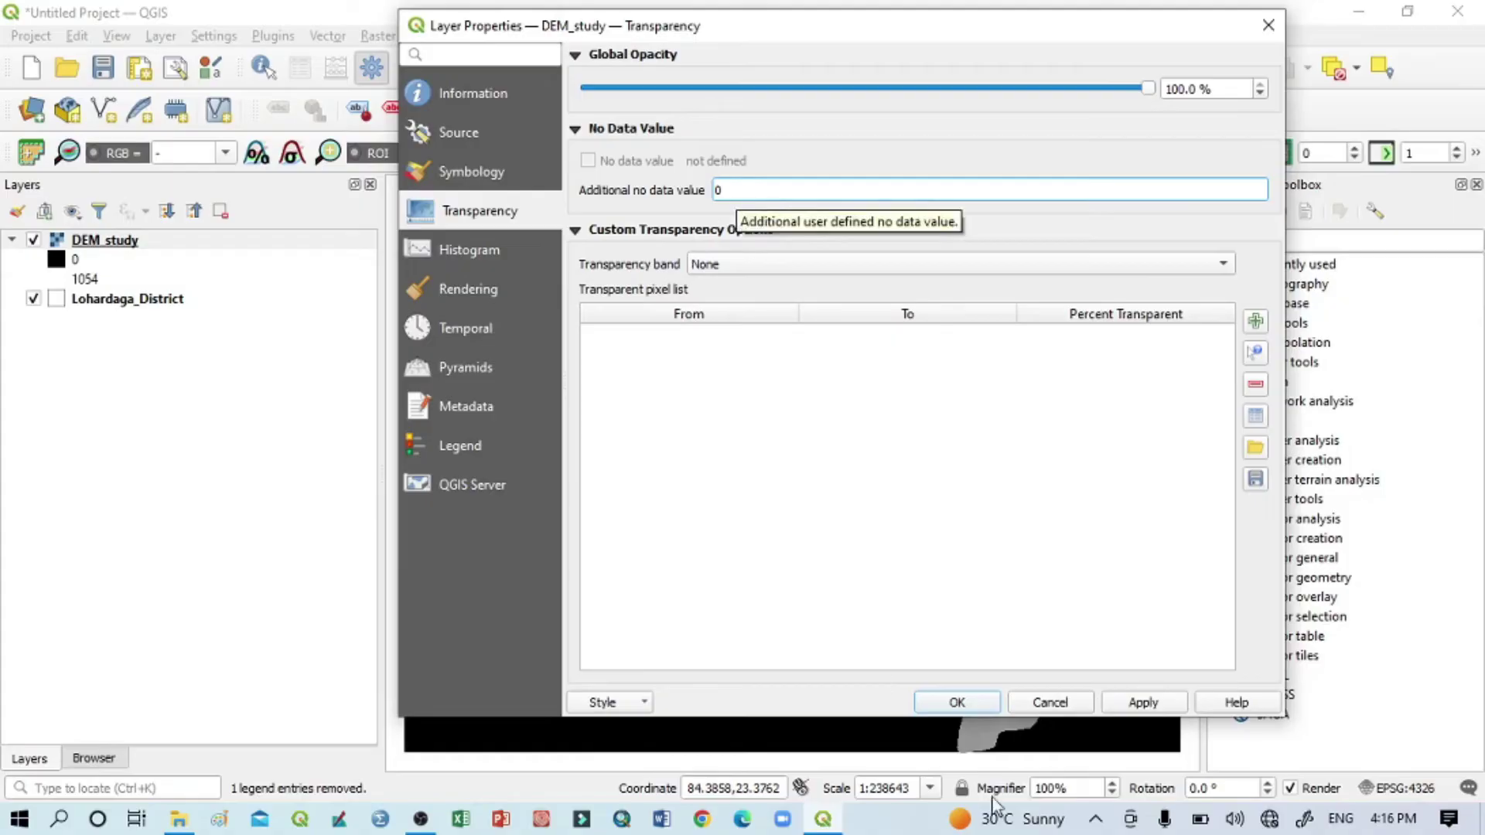
{"action": "left_click", "coordinate": [1151, 706]}
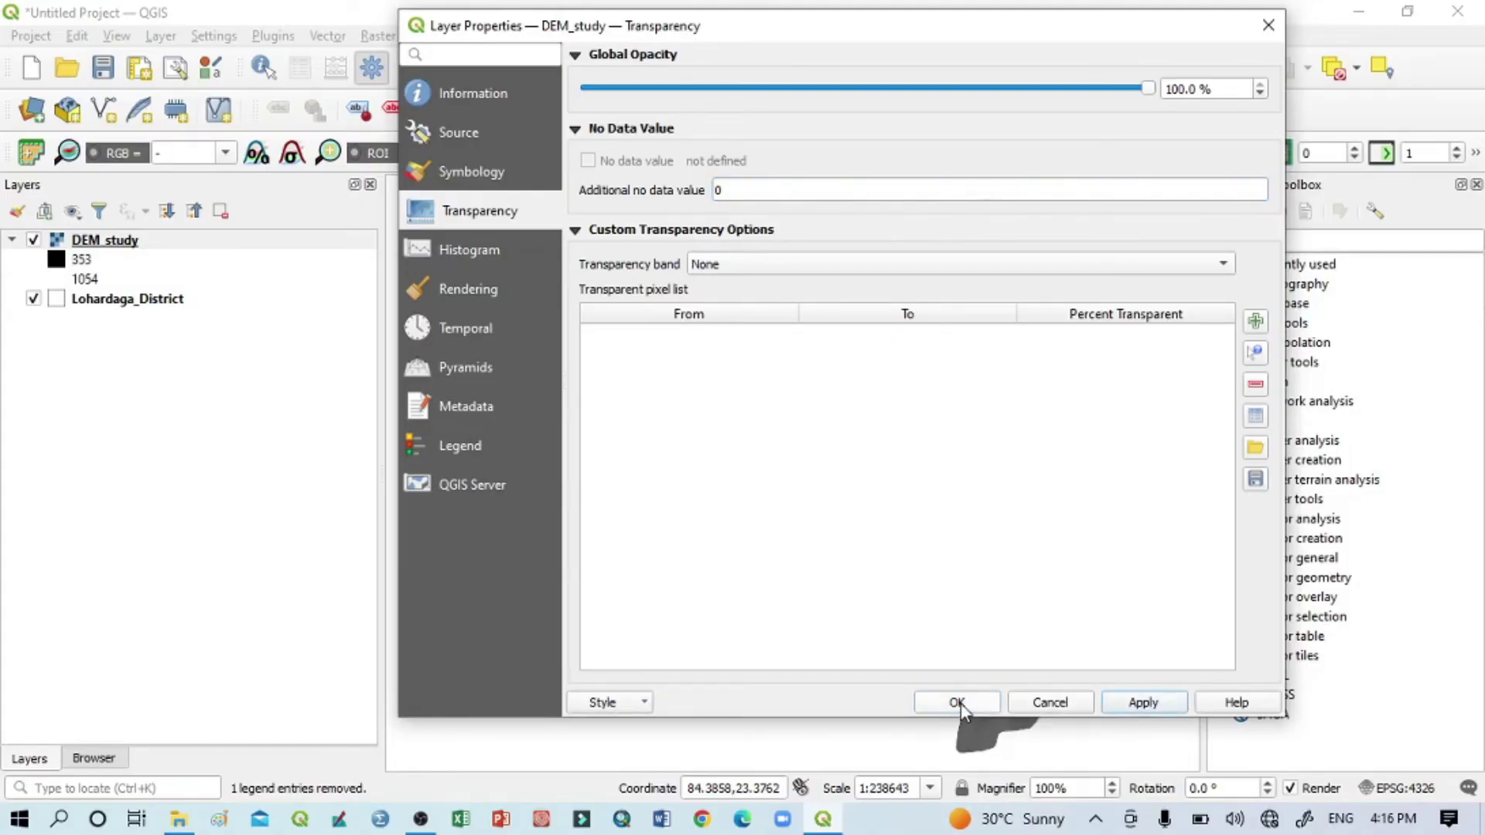
Check that only the district area (353–1054) remains, then close the layer properties
{"action": "left_click_drag", "start_coordinate": [882, 30], "coordinate": [1454, 395]}
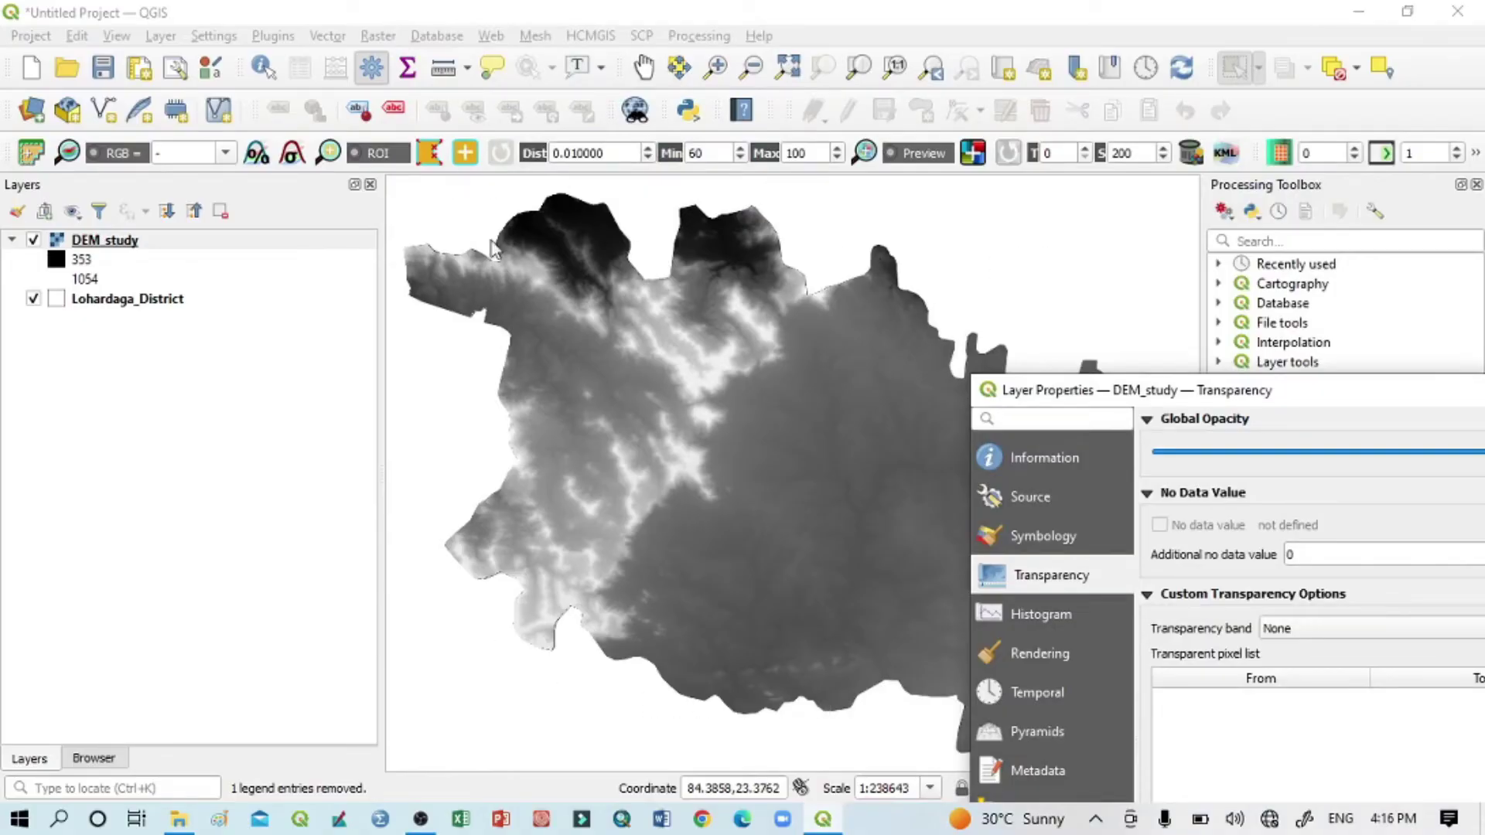
{"action": "left_click_drag", "start_coordinate": [1147, 389], "coordinate": [504, 4]}
{"action": "mouse_move", "coordinate": [670, 6]}
{"action": "left_mouse_down"}
{"action": "mouse_move", "coordinate": [680, 36]}
{"action": "mouse_move", "coordinate": [683, 4]}
{"action": "left_mouse_up"}
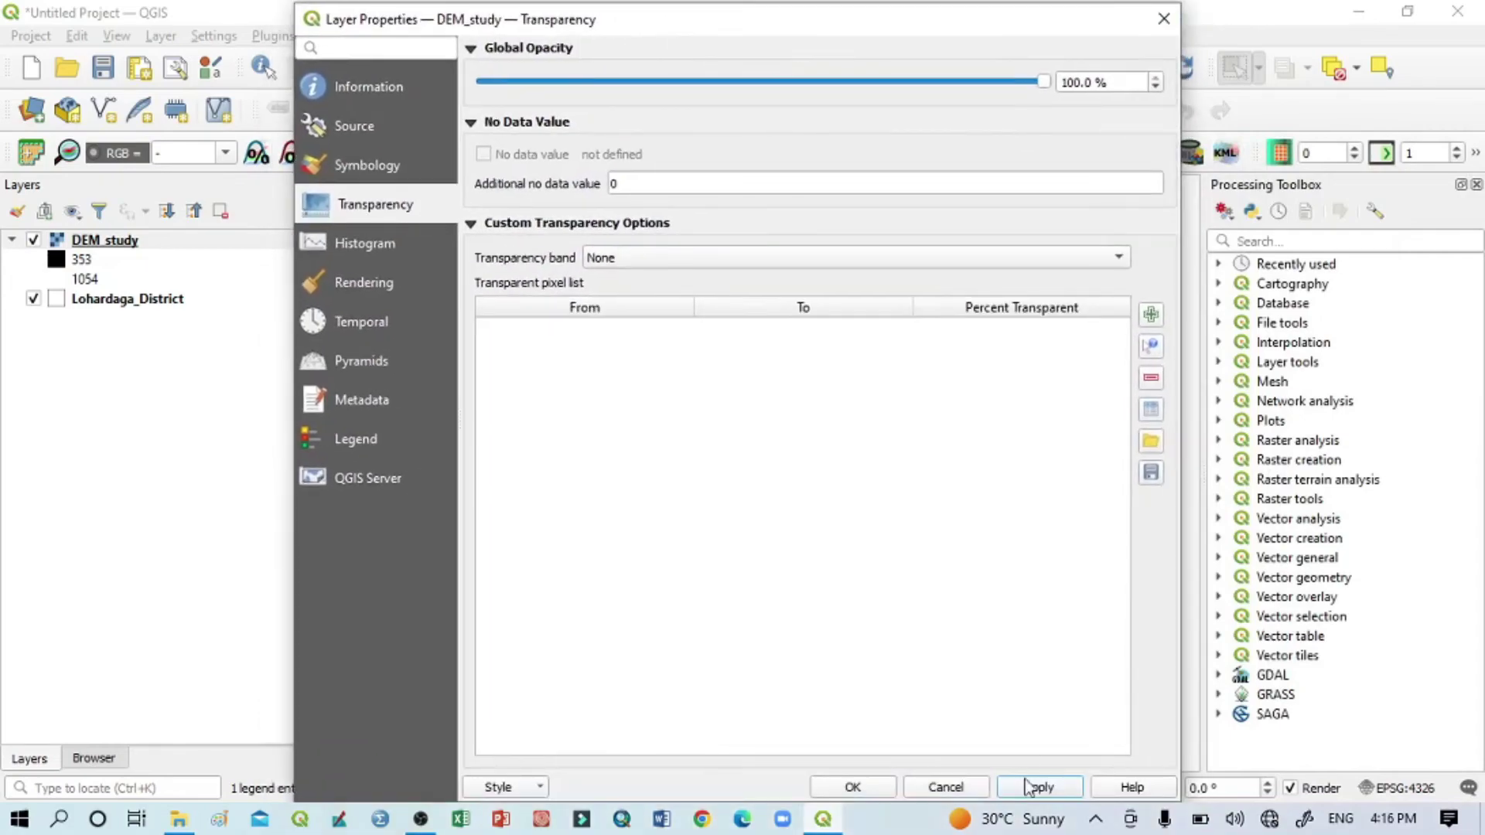
{"action": "left_click", "coordinate": [863, 786]}
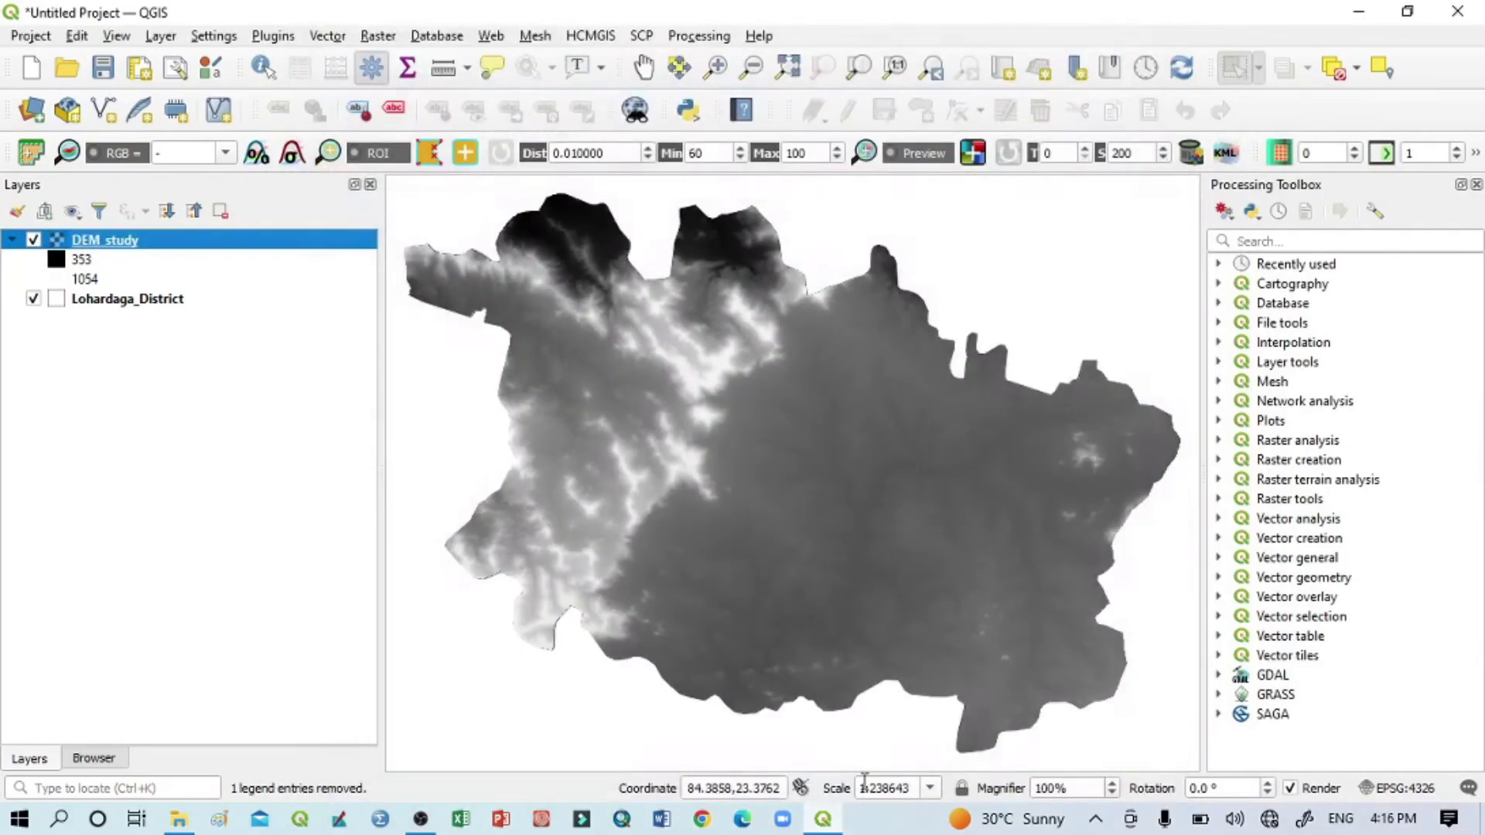
{"action": "right_click", "coordinate": [96, 246]}
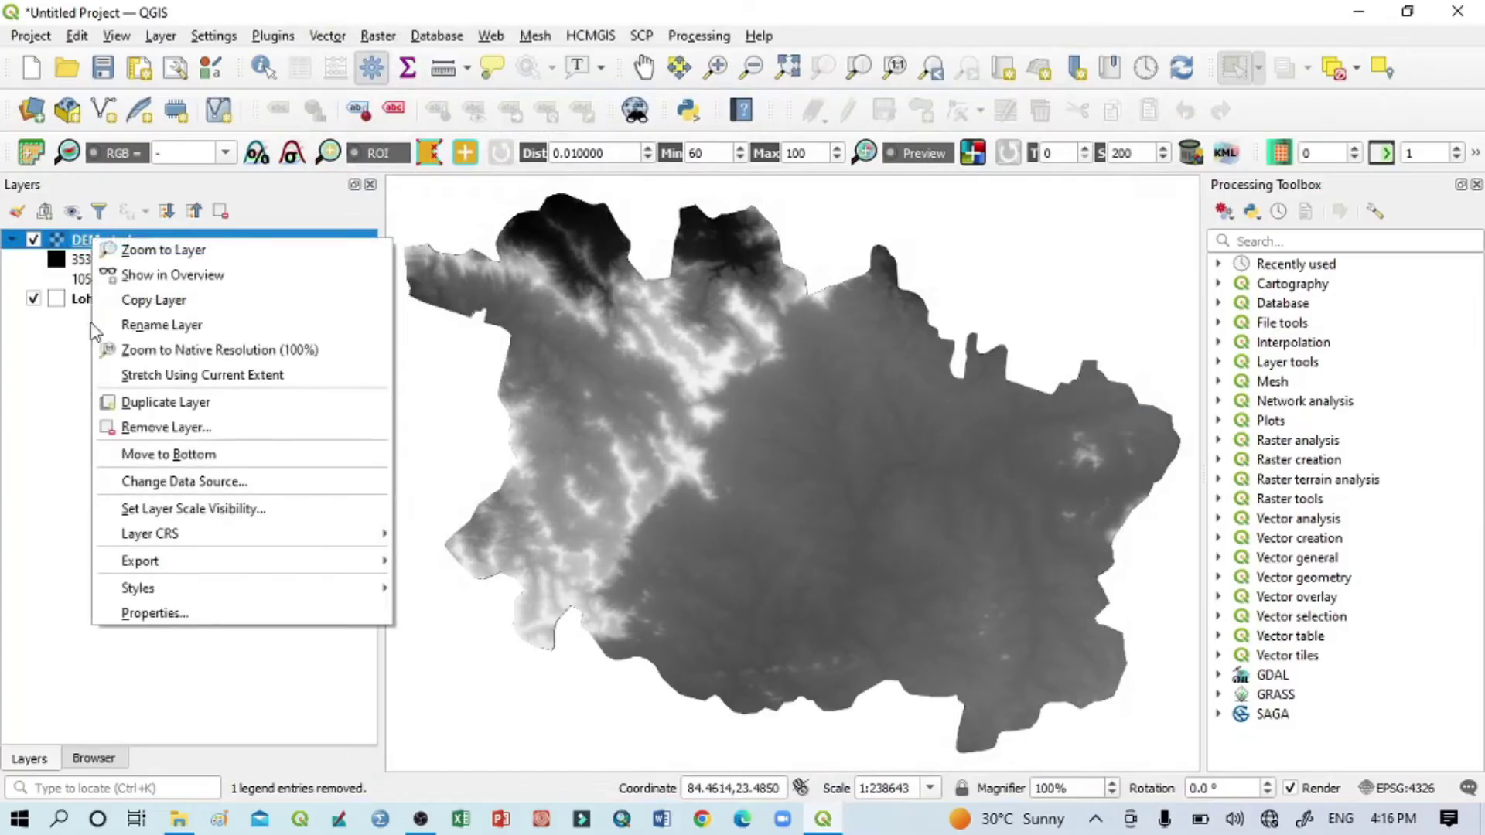
Render DEM_study as singleband pseudocolor with the Spectral colour ramp
{"action": "left_click", "coordinate": [147, 611]}
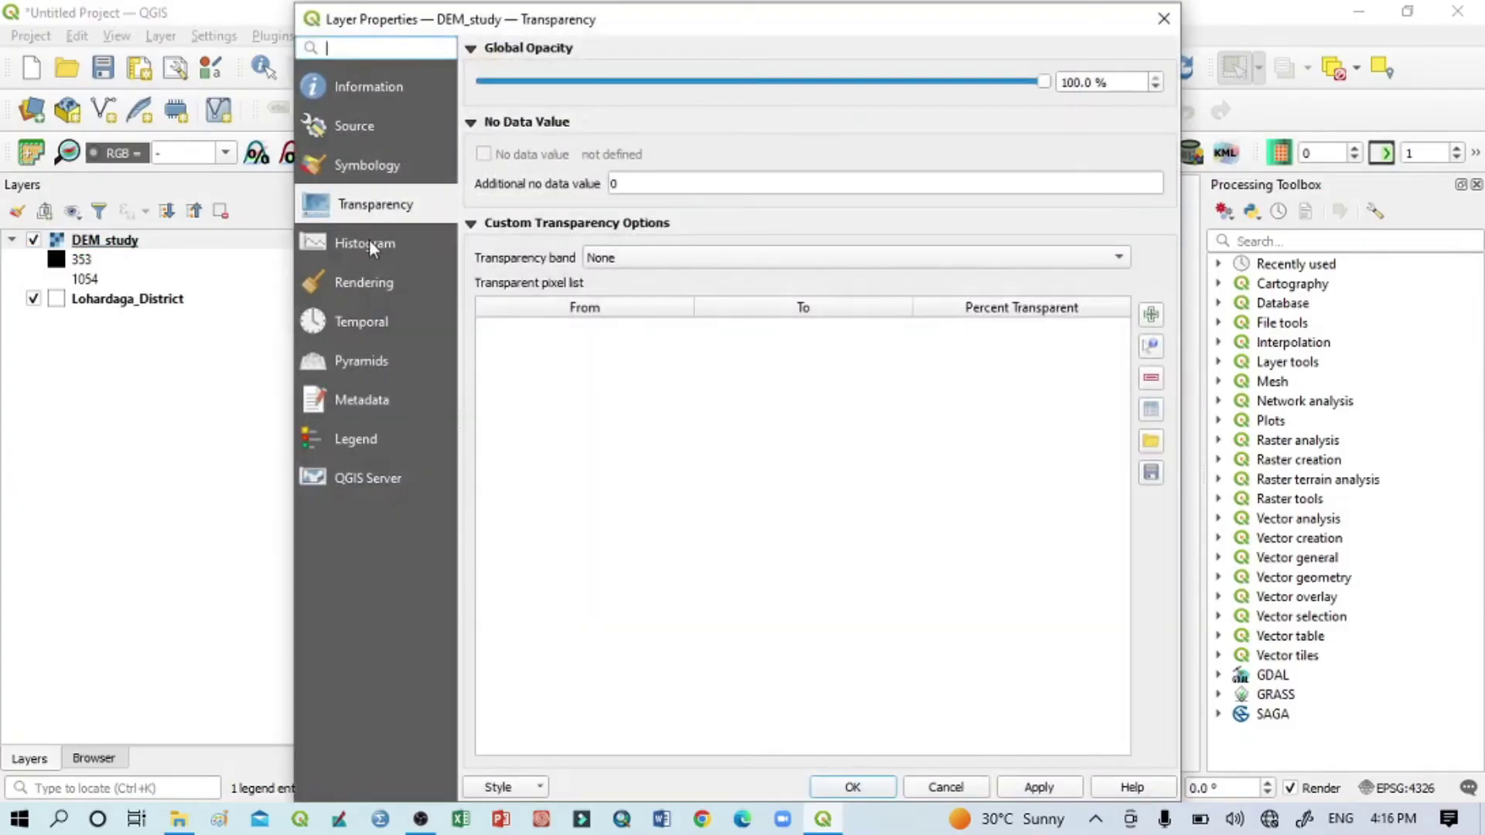
{"action": "left_click", "coordinate": [377, 163]}
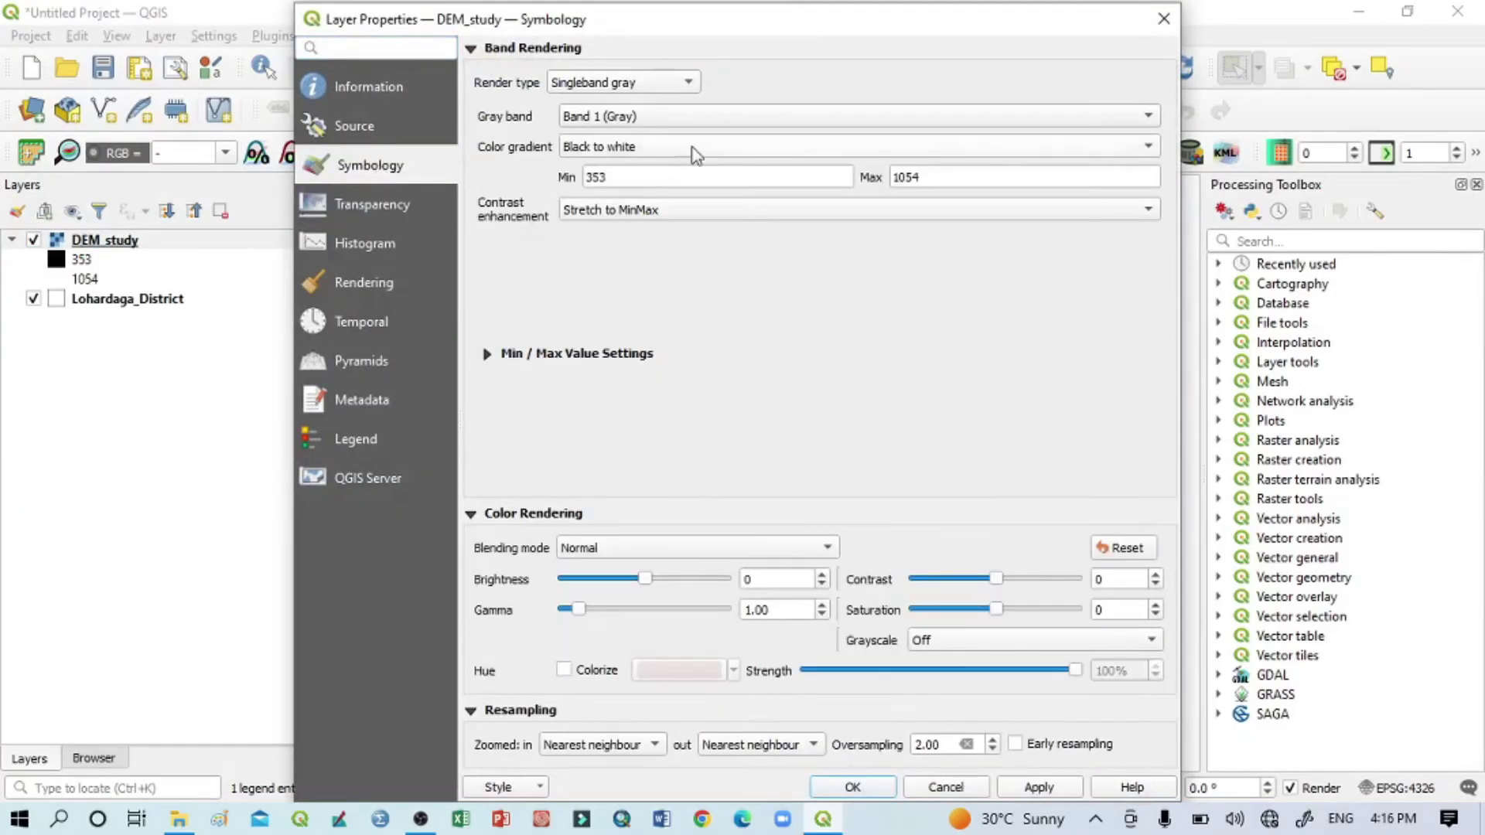
{"action": "left_click", "coordinate": [628, 82]}
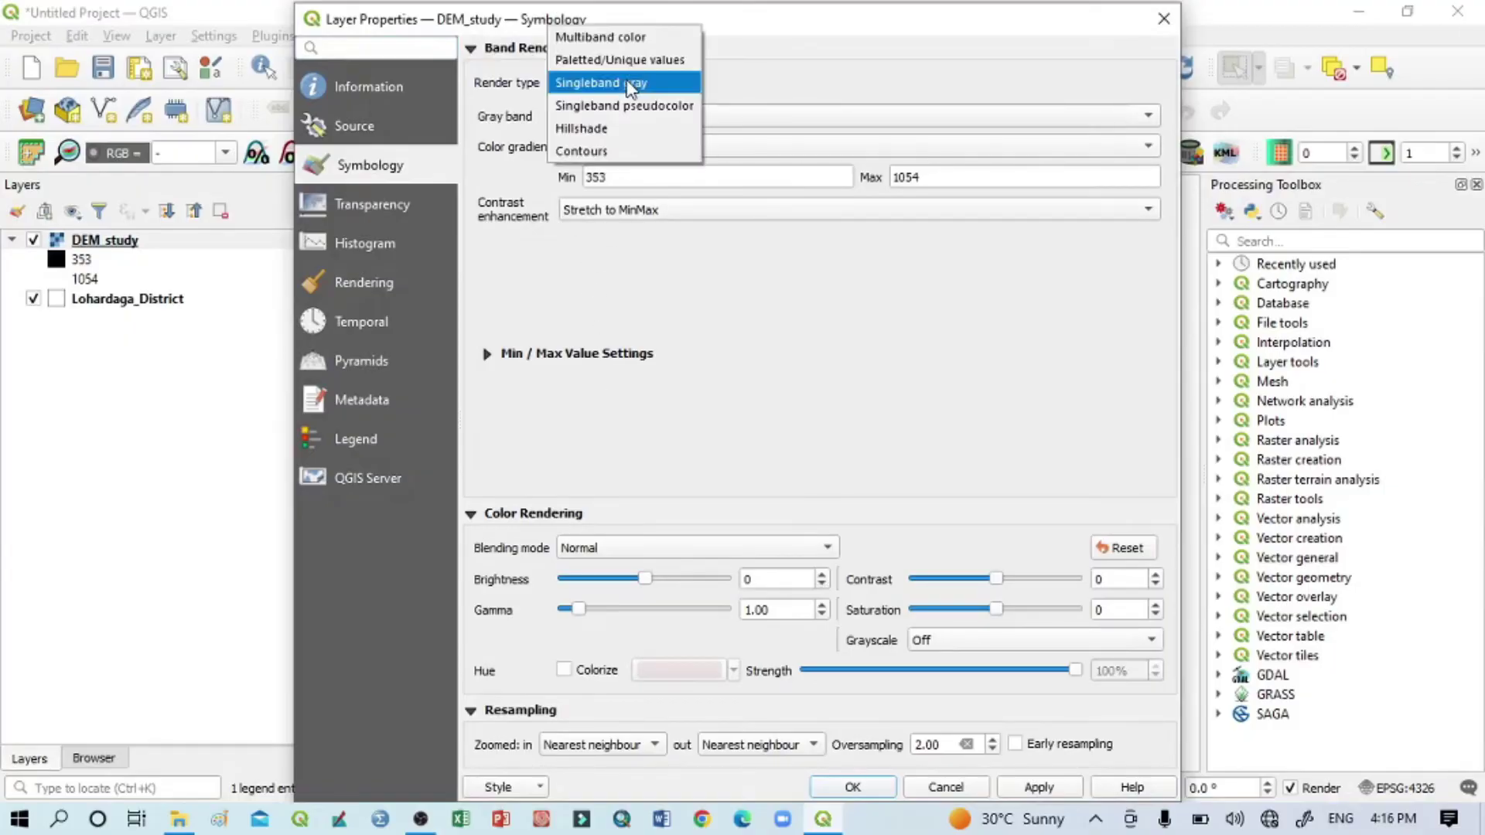
{"action": "left_click", "coordinate": [574, 112]}
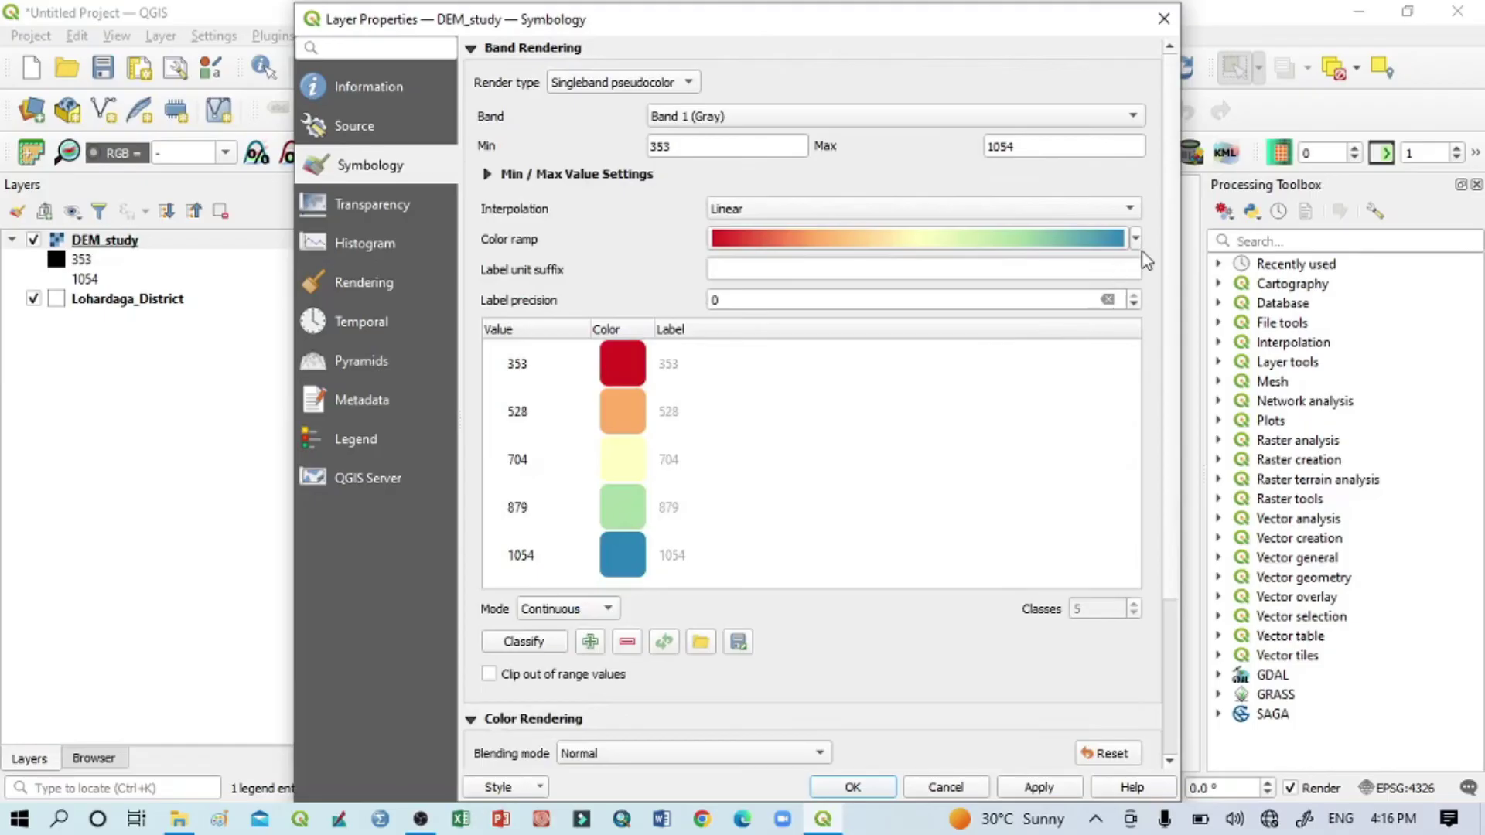
{"action": "left_click", "coordinate": [1135, 240]}
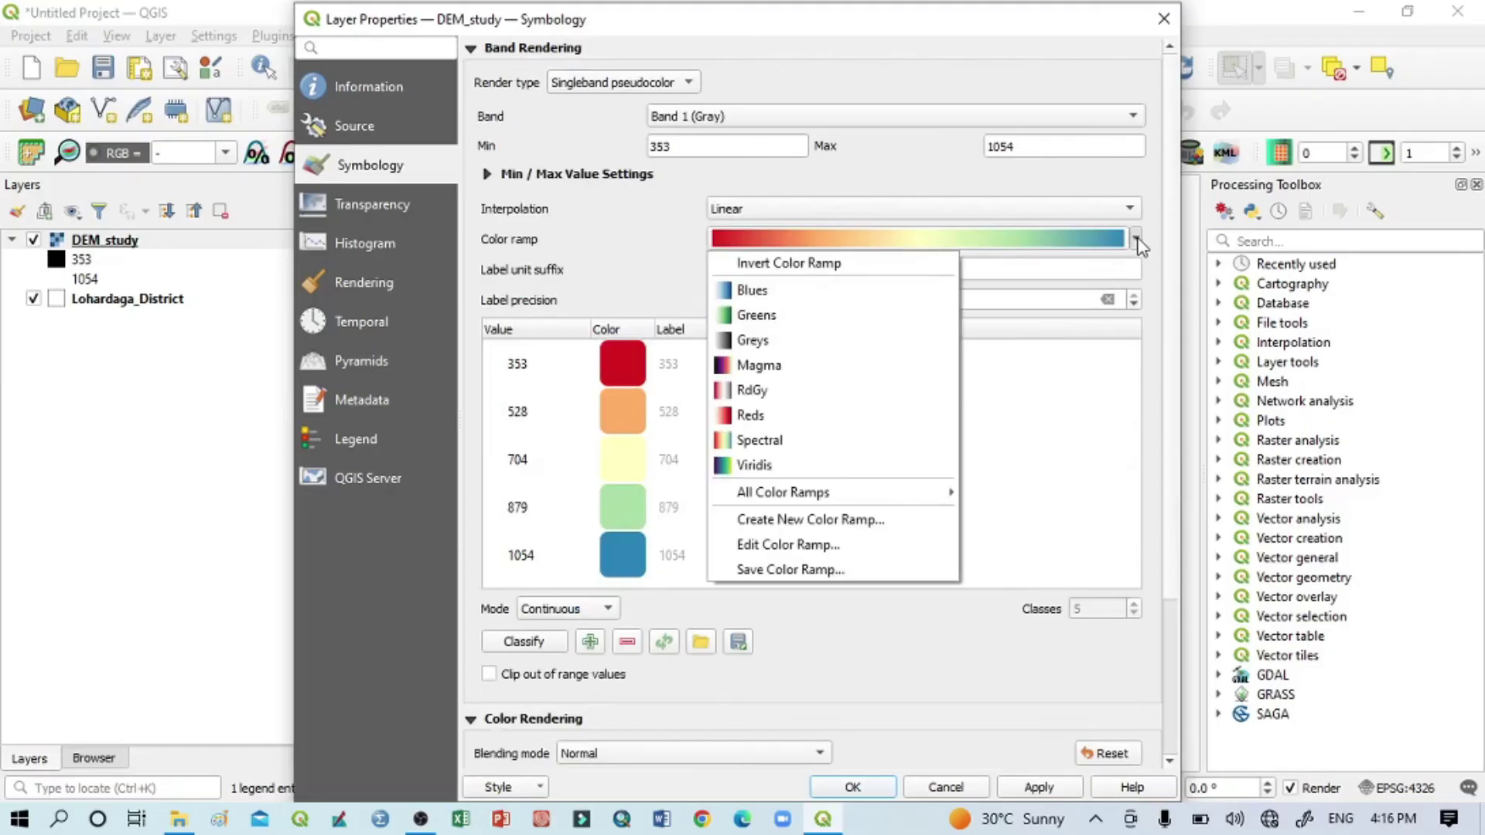
{"action": "left_click", "coordinate": [809, 450]}
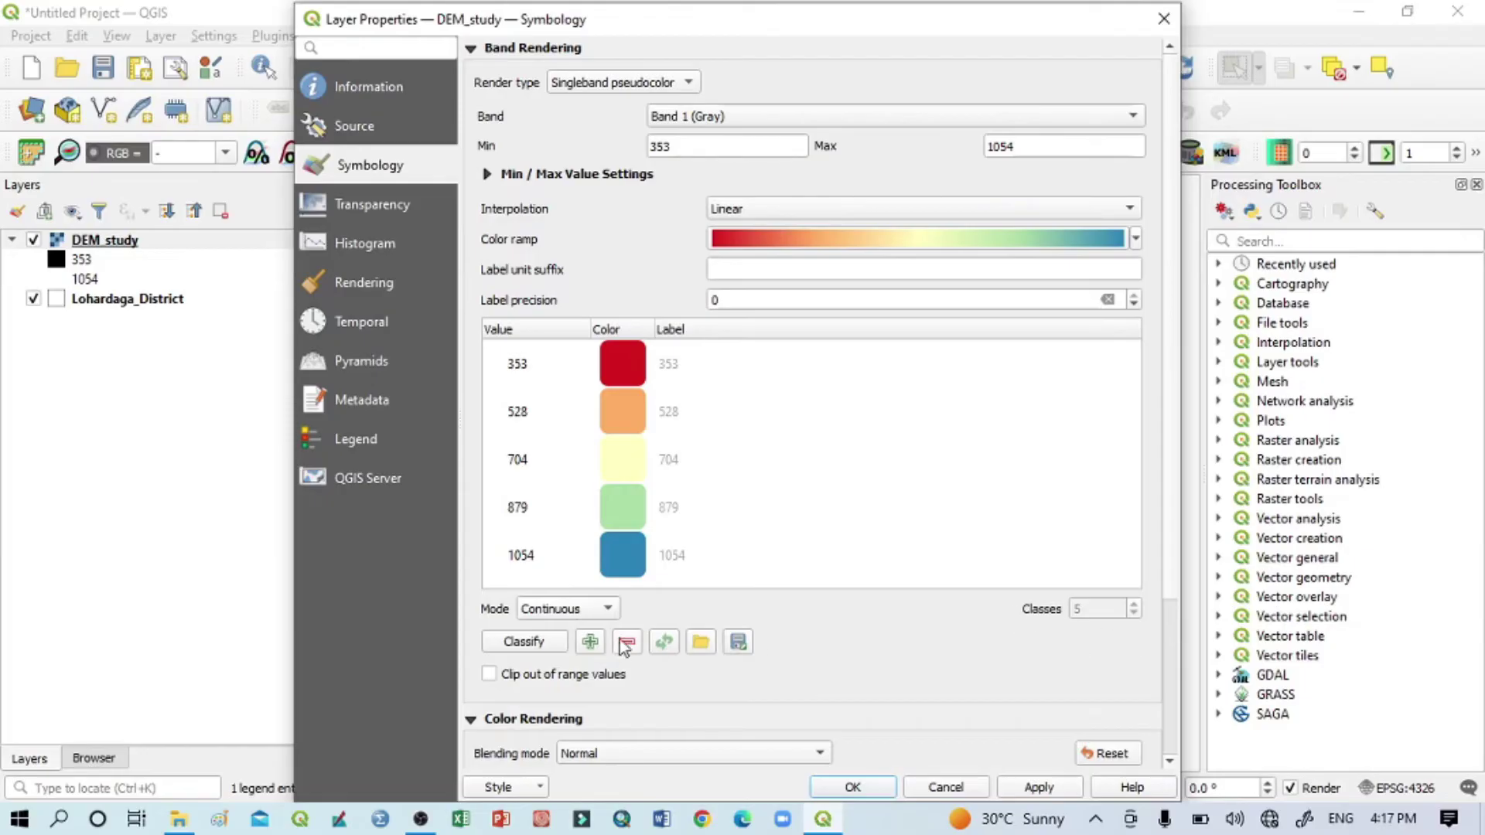
Classify DEM_study into 7 equal-interval classes from 353 to 1054
{"action": "left_click", "coordinate": [610, 613]}
{"action": "left_click", "coordinate": [573, 630]}
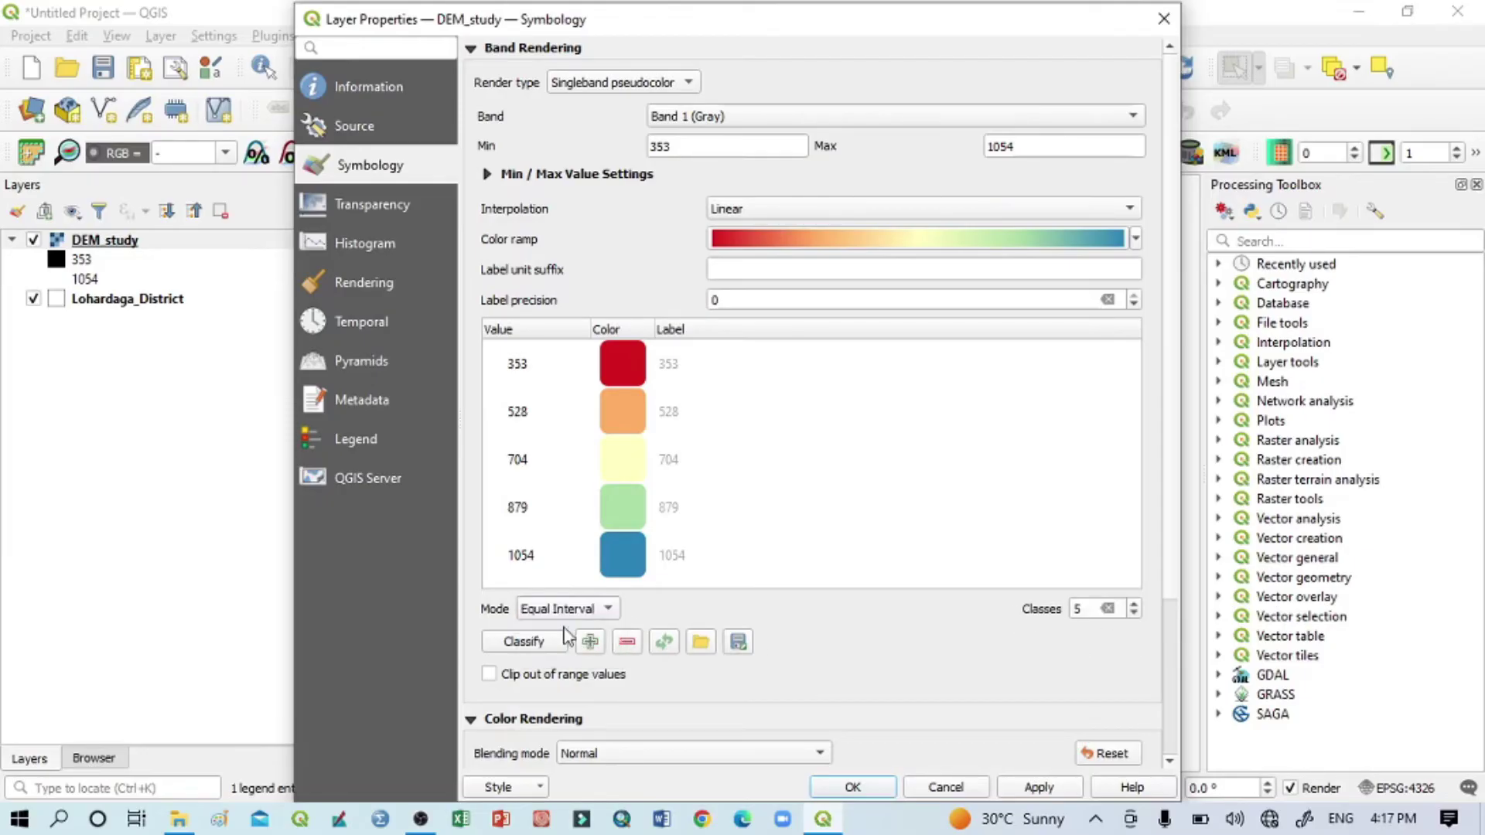
{"action": "left_click", "coordinate": [1133, 604]}
{"action": "left_click", "coordinate": [1134, 604]}
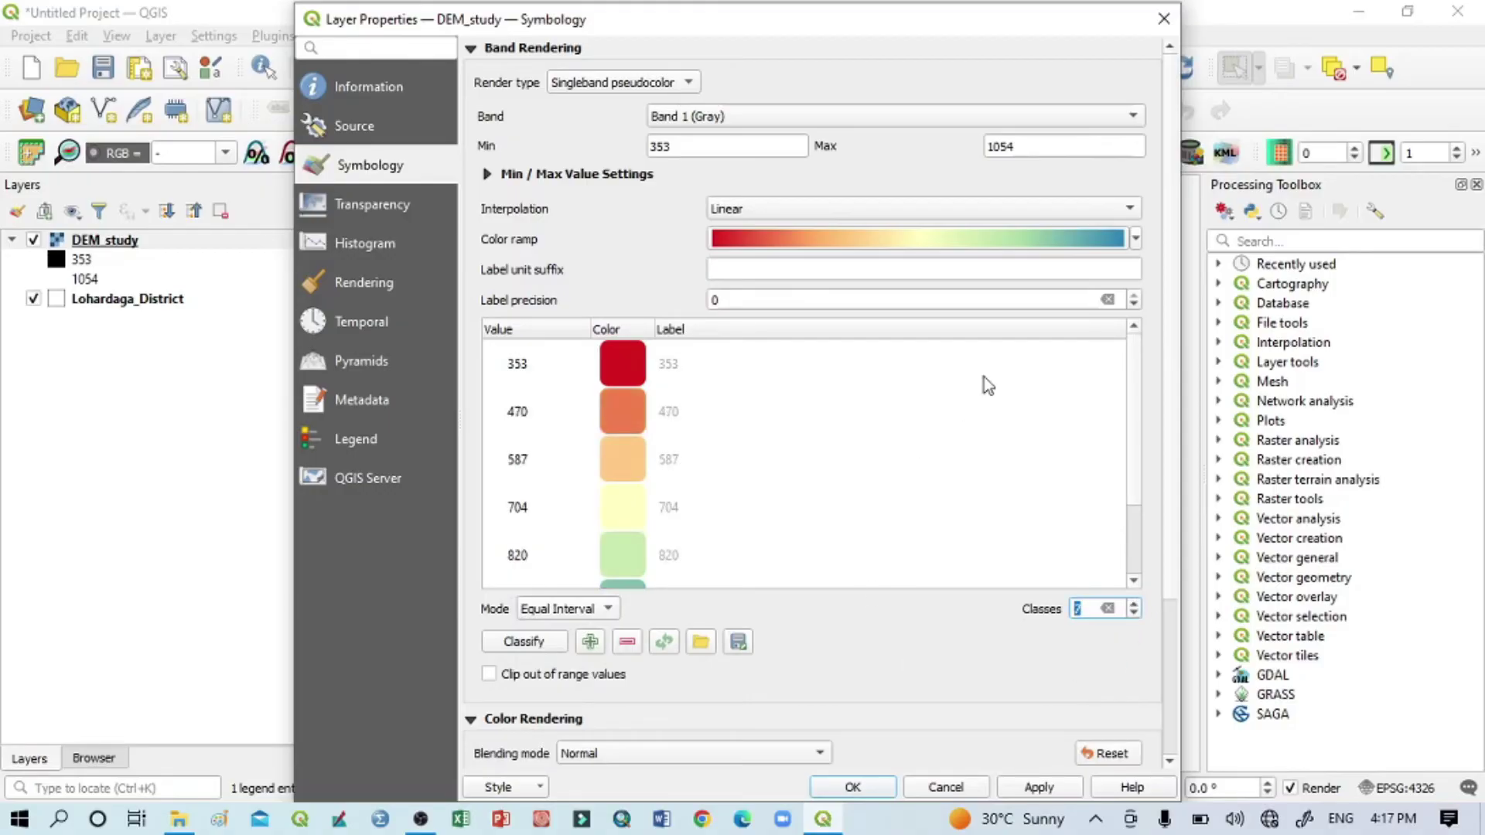
{"action": "left_click", "coordinate": [1136, 240]}
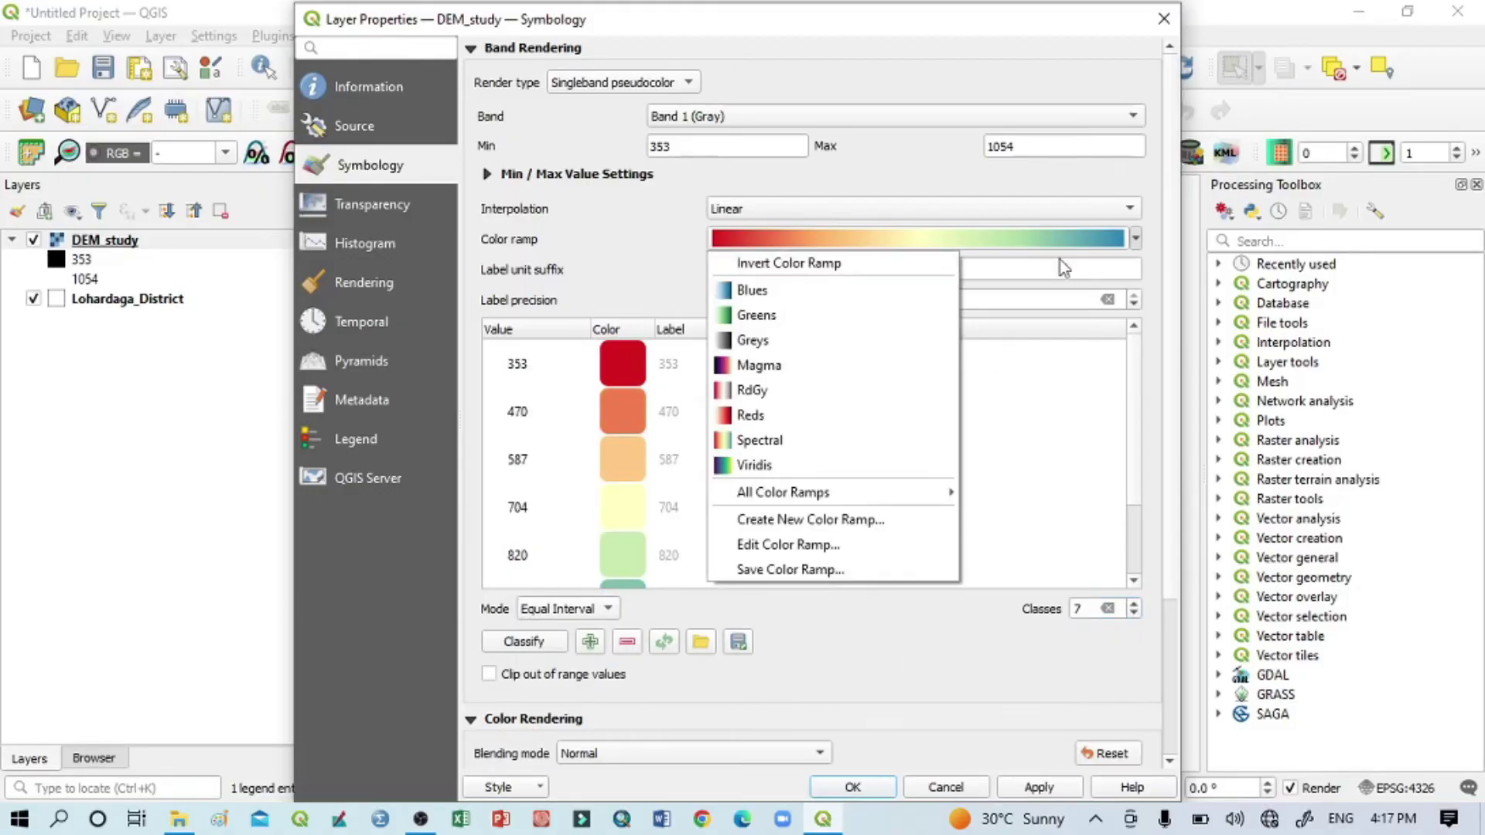
{"action": "mouse_move", "coordinate": [824, 494]}
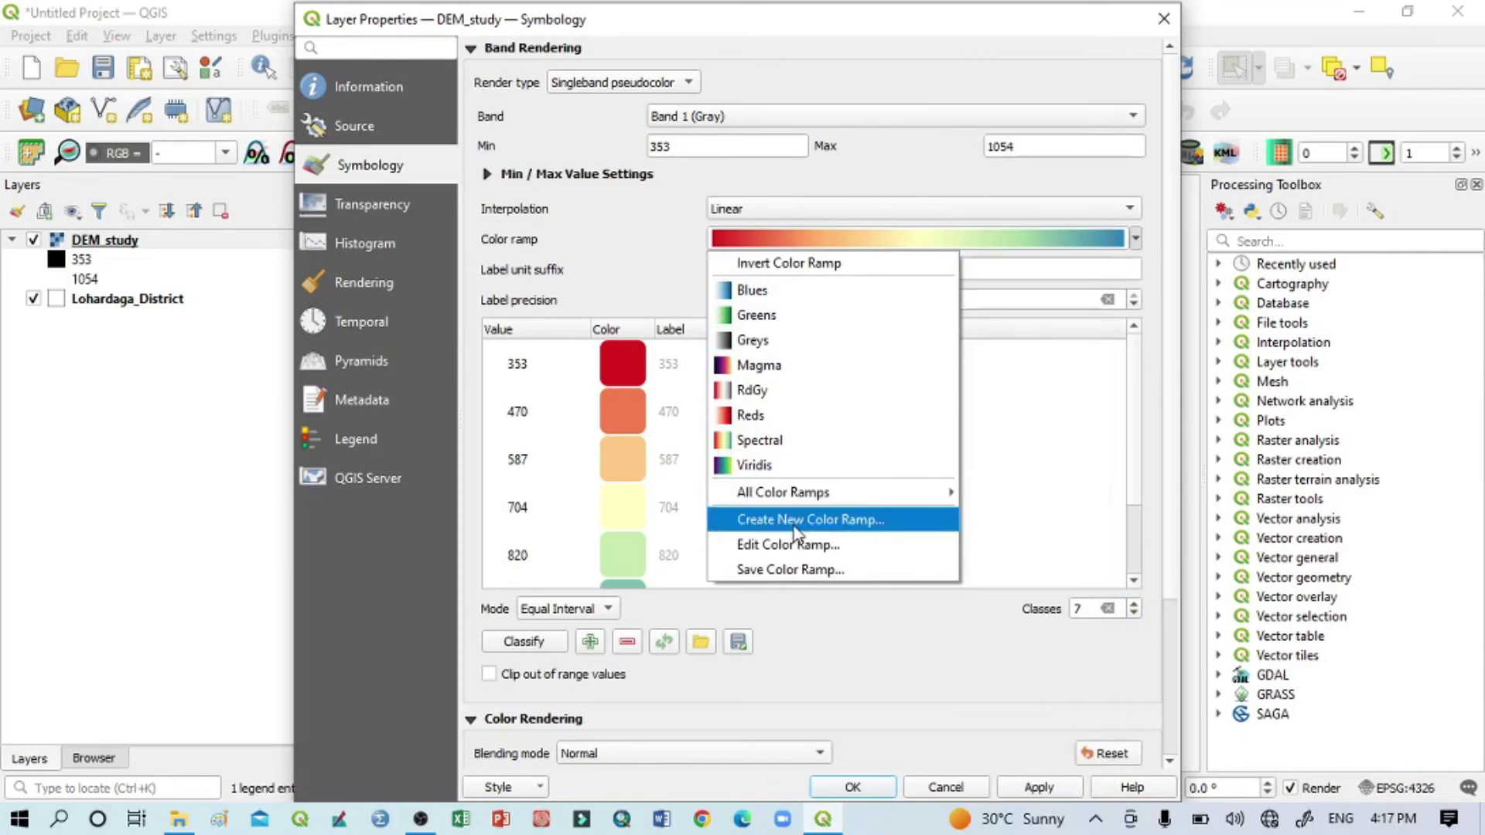
Apply the cpt-city Topography 'elevation' ramp to the seven DEM_study classes and close properties
{"action": "left_click", "coordinate": [750, 526]}
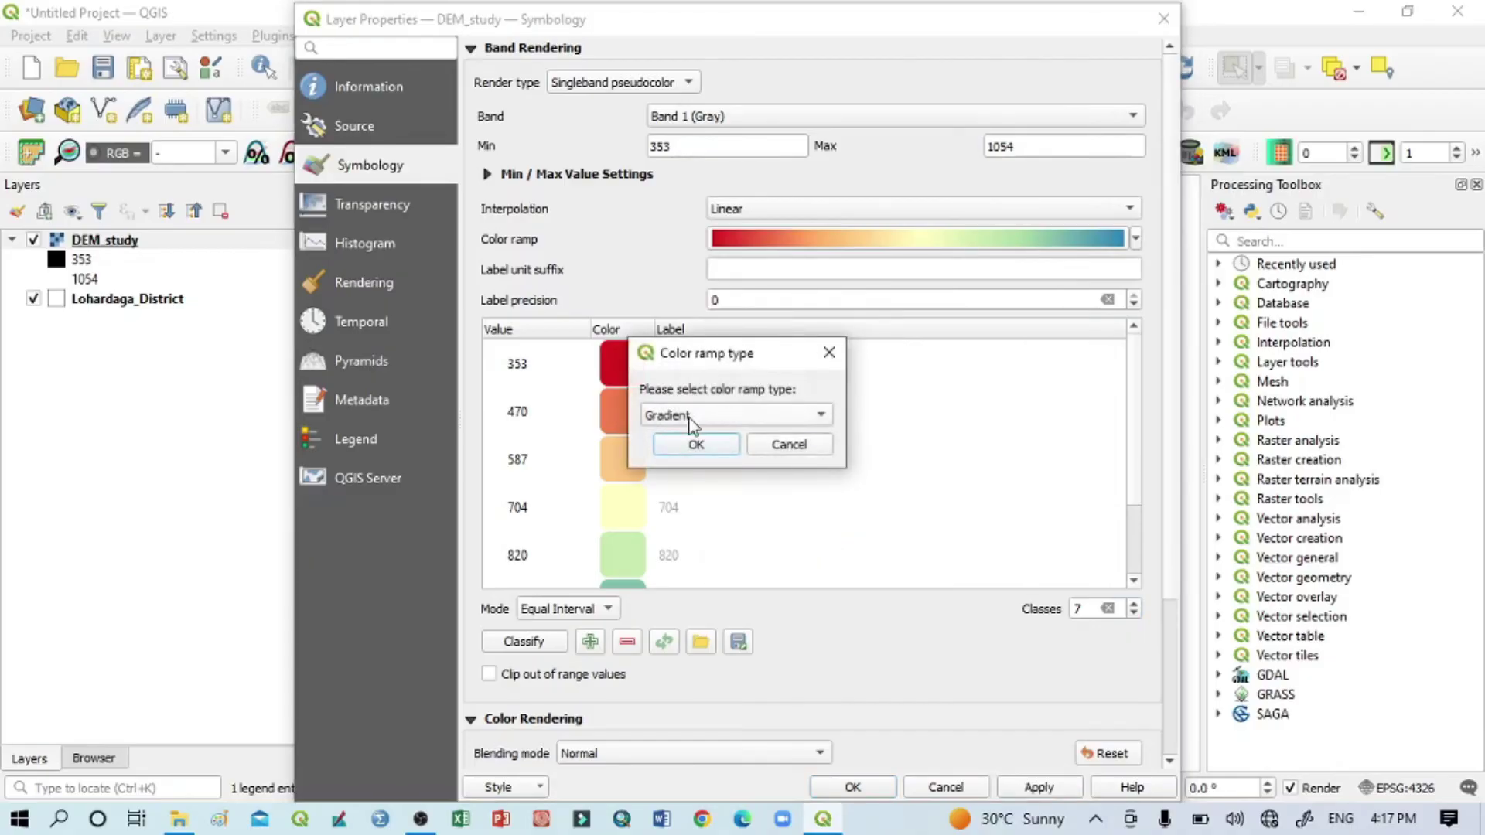
{"action": "left_click", "coordinate": [692, 417]}
{"action": "left_click", "coordinate": [676, 486]}
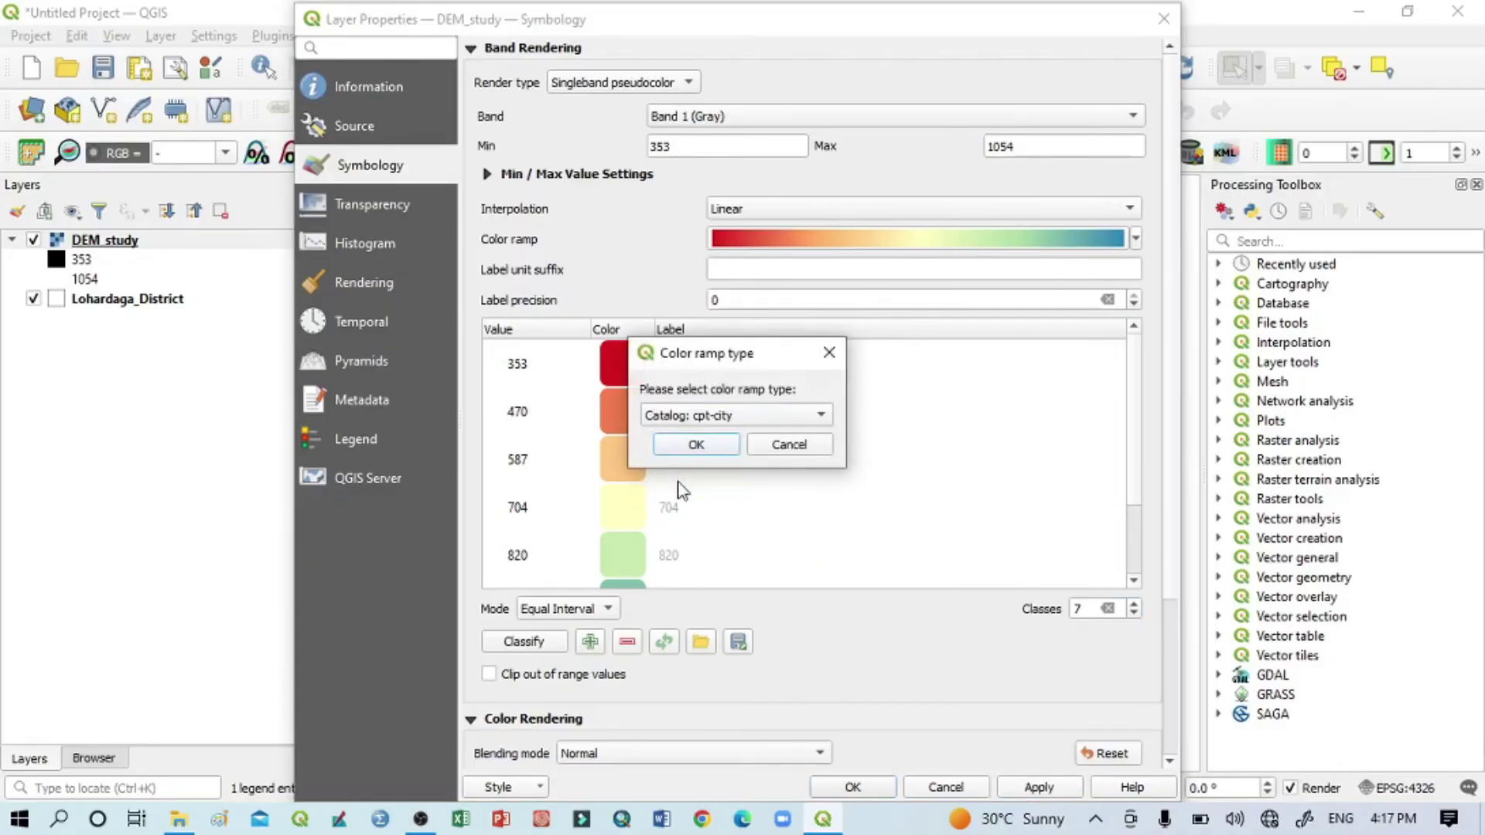
{"action": "left_click", "coordinate": [704, 442]}
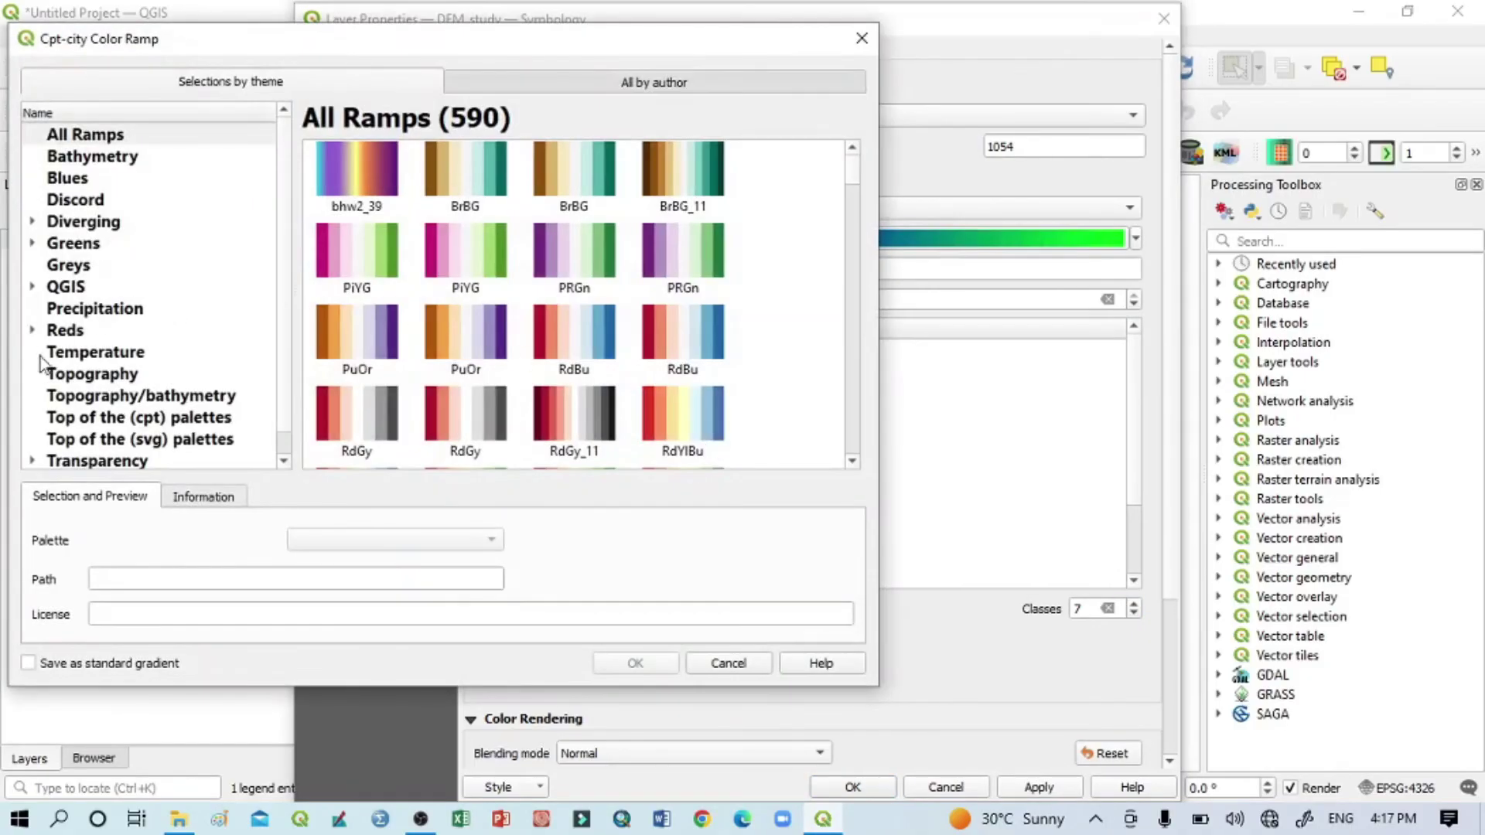
{"action": "scroll", "coordinate": [116, 328], "scroll_direction": "down", "scroll_amount": 1}
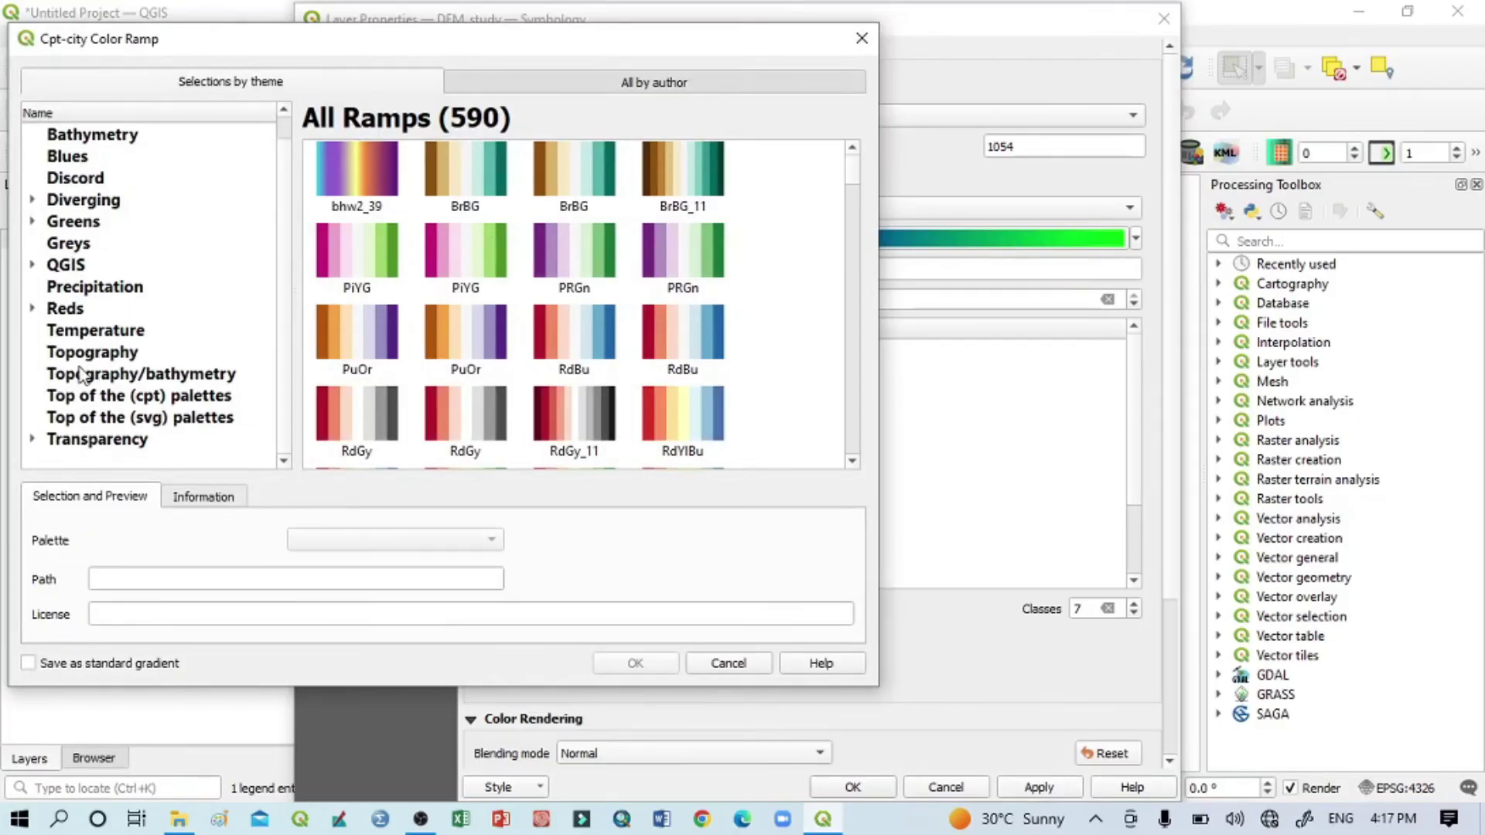
{"action": "left_click", "coordinate": [83, 354]}
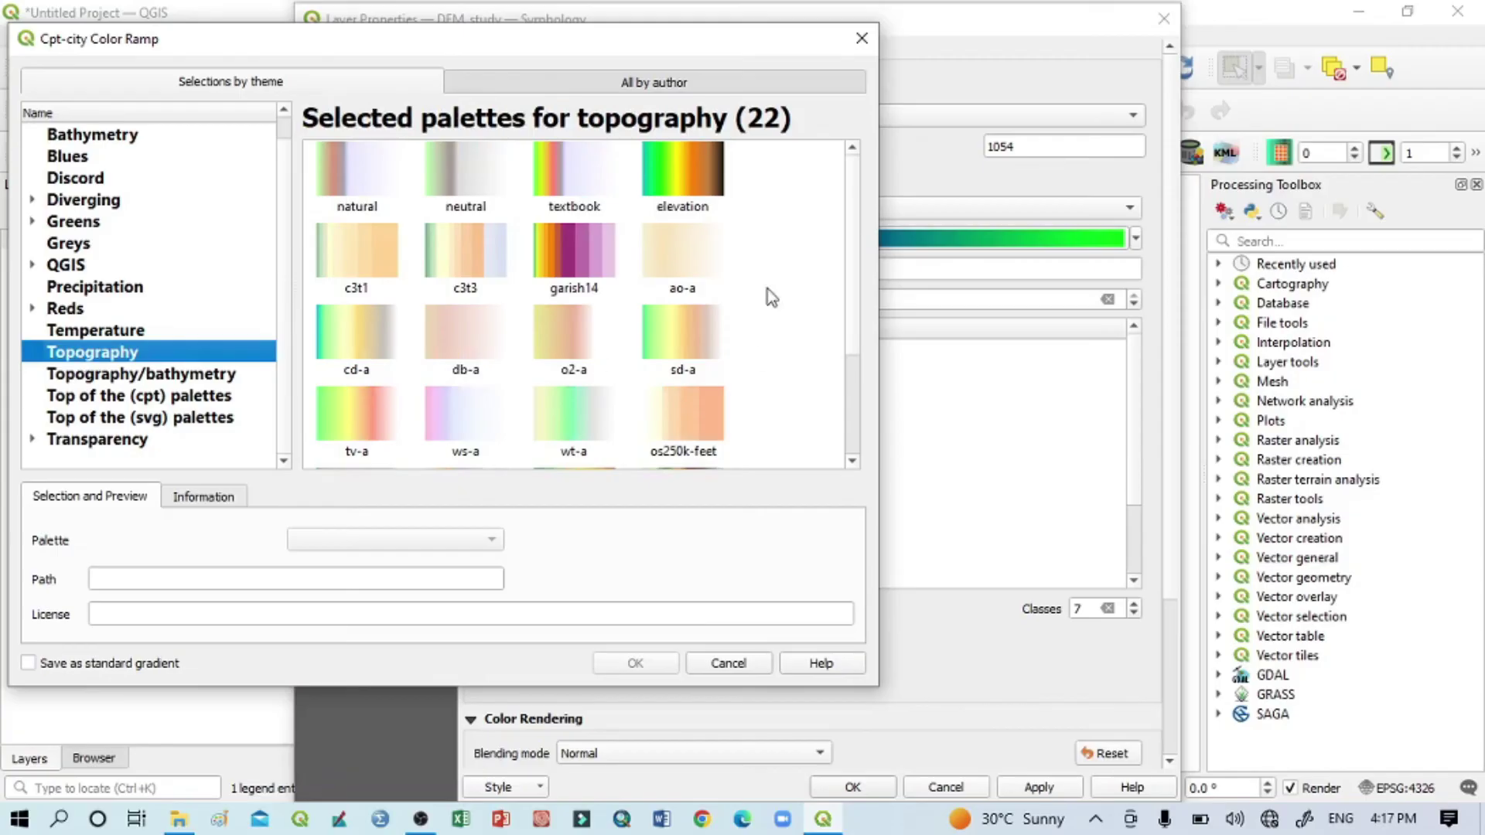
{"action": "left_click", "coordinate": [711, 206]}
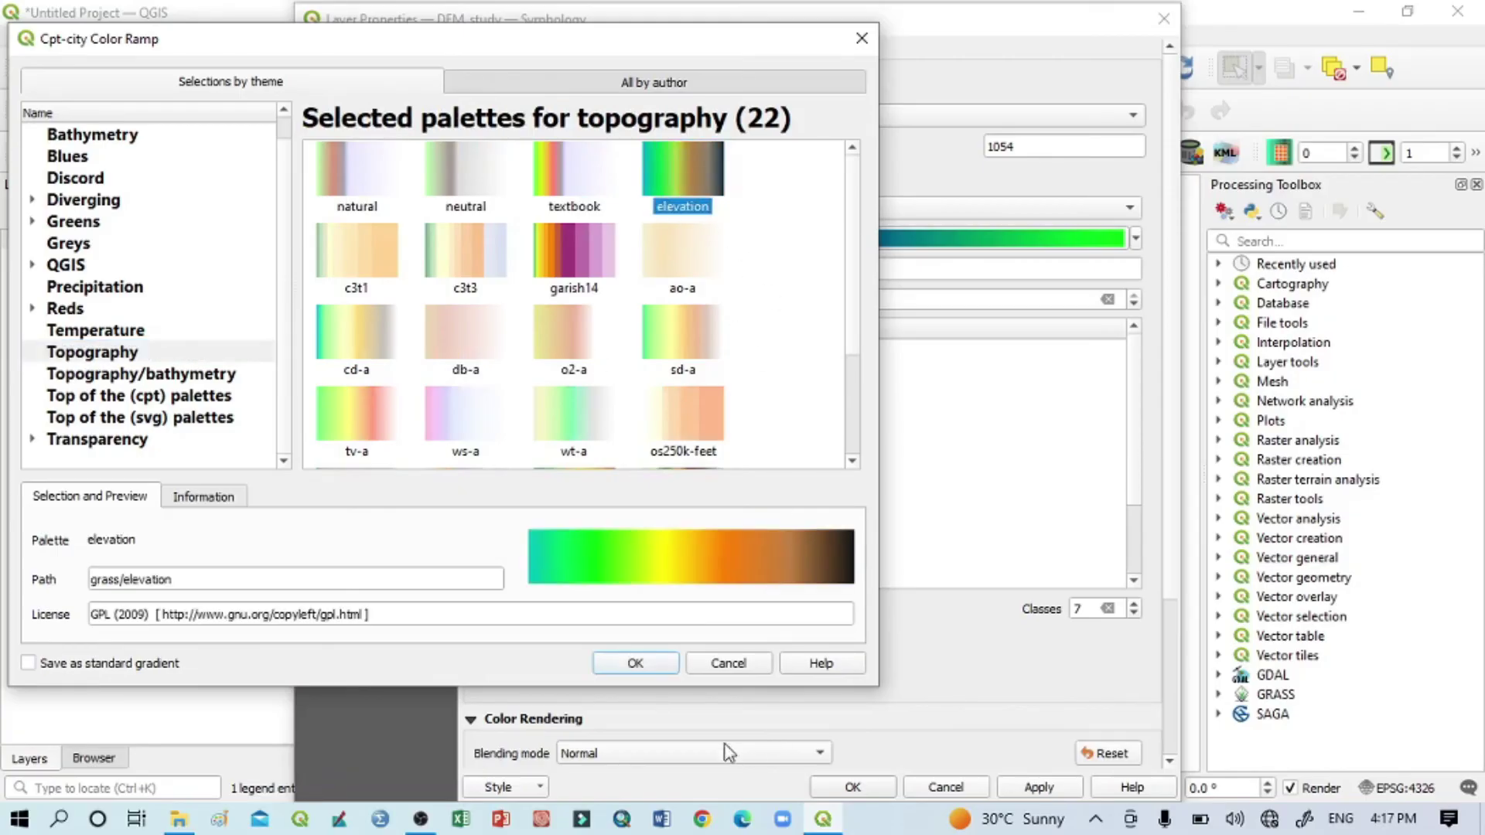
{"action": "left_click", "coordinate": [642, 658]}
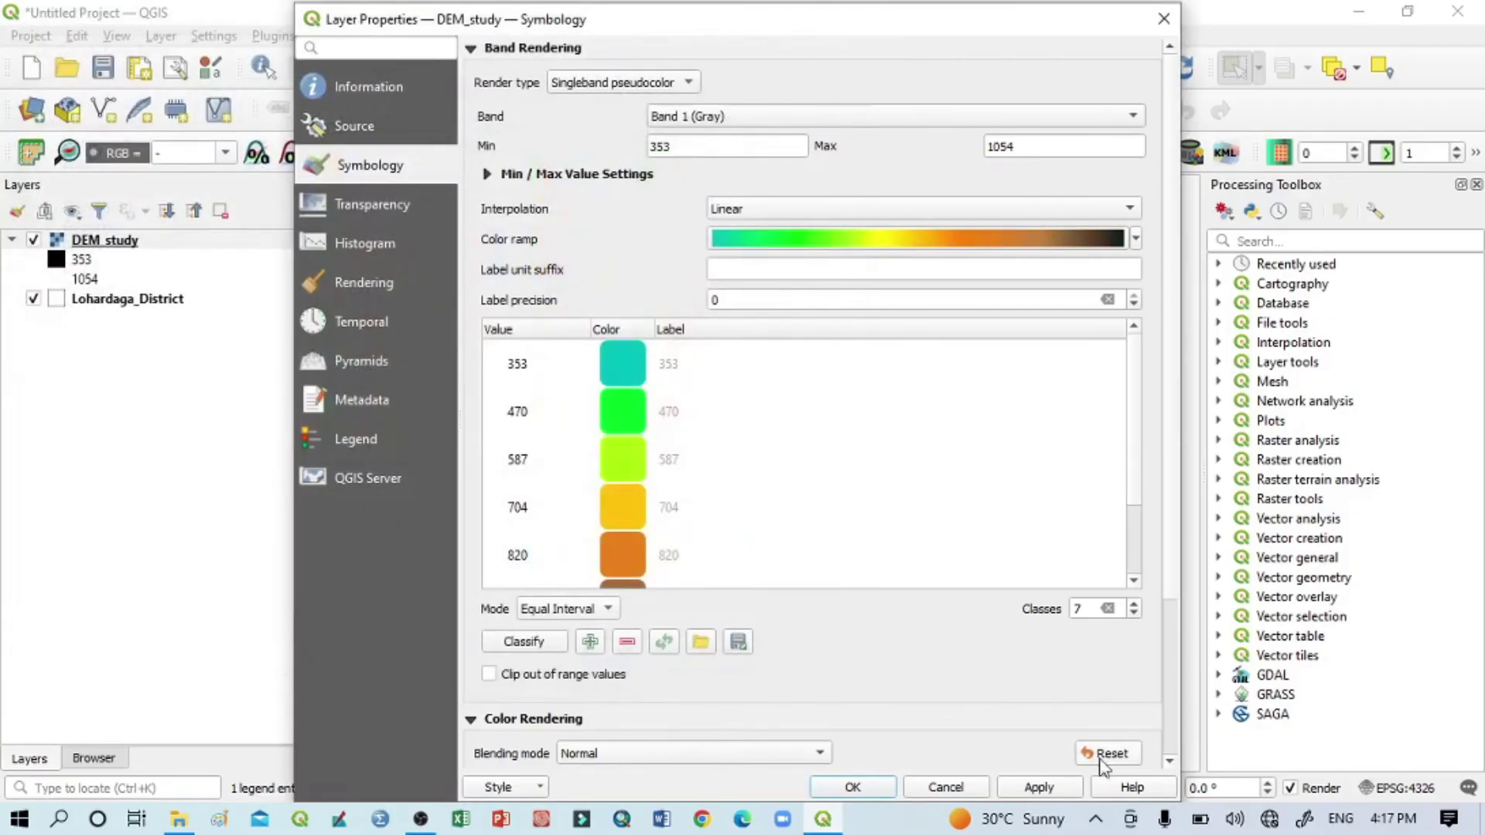
{"action": "left_click", "coordinate": [1046, 785]}
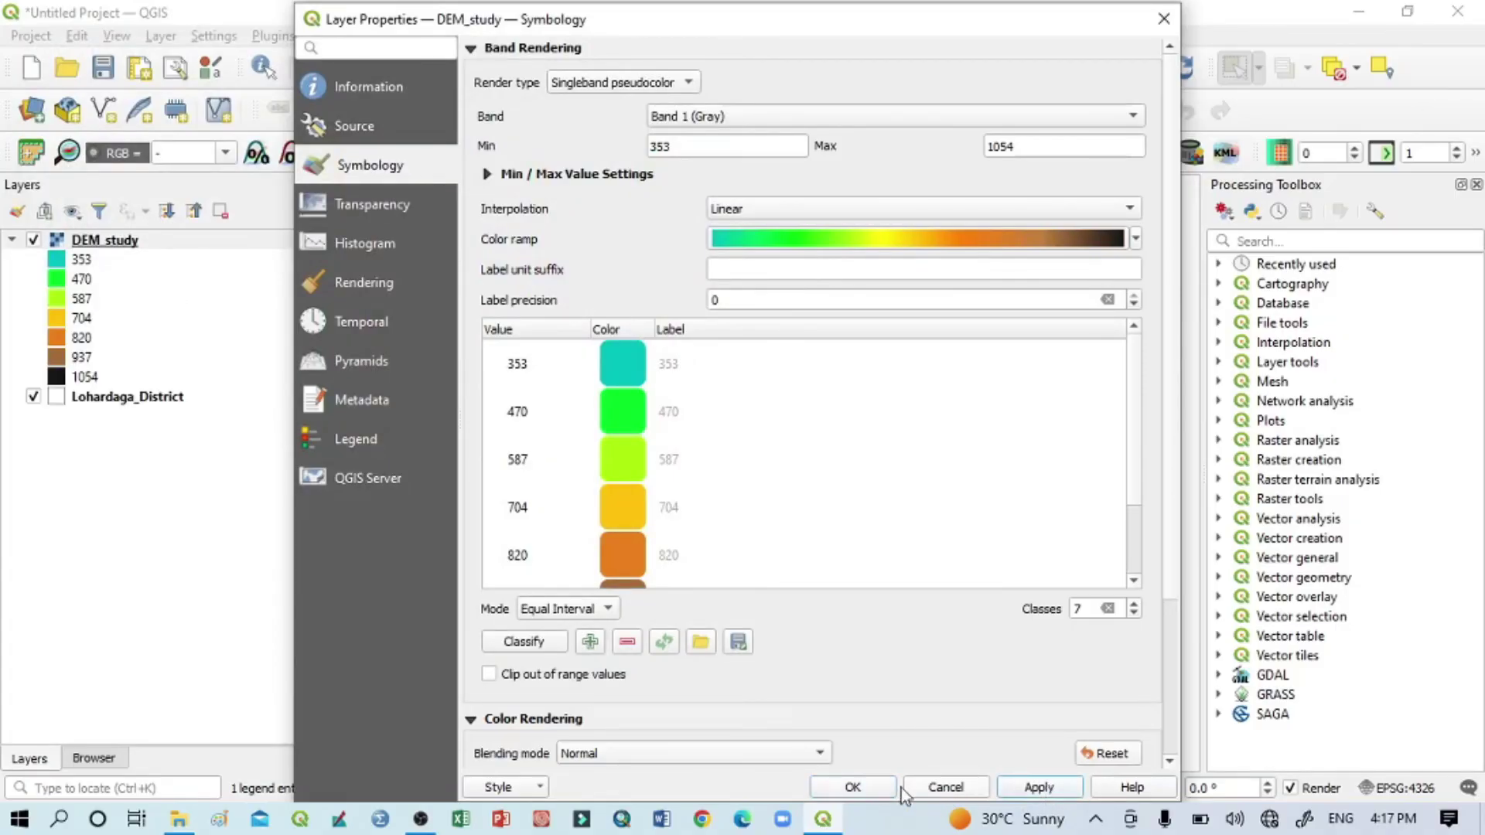
{"action": "left_click", "coordinate": [853, 786]}
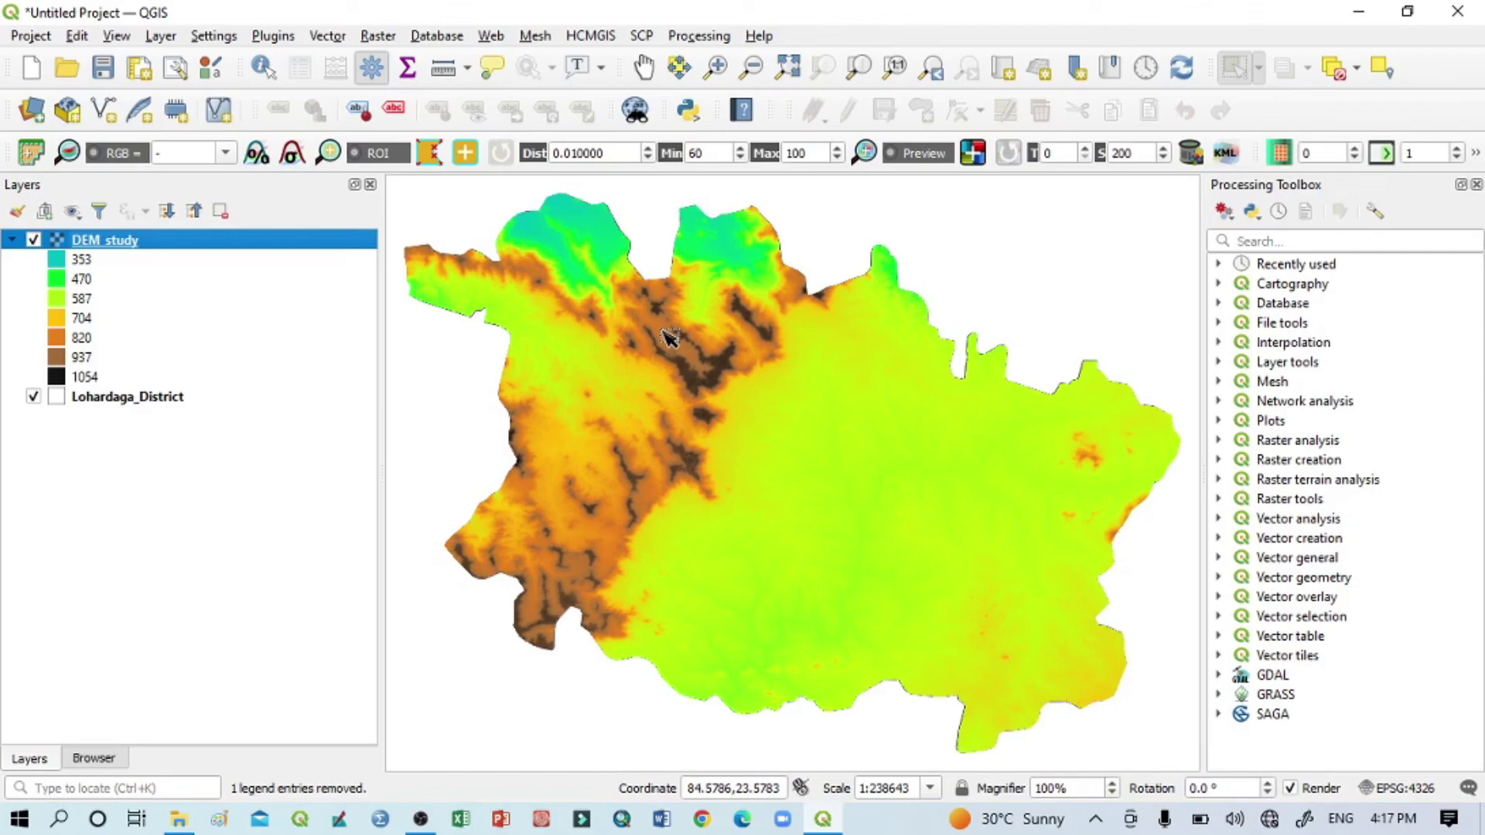
Drag Lohardaga_District above DEM_study, toggle its visibility off and on, and select it
{"action": "right_click", "coordinate": [216, 246]}
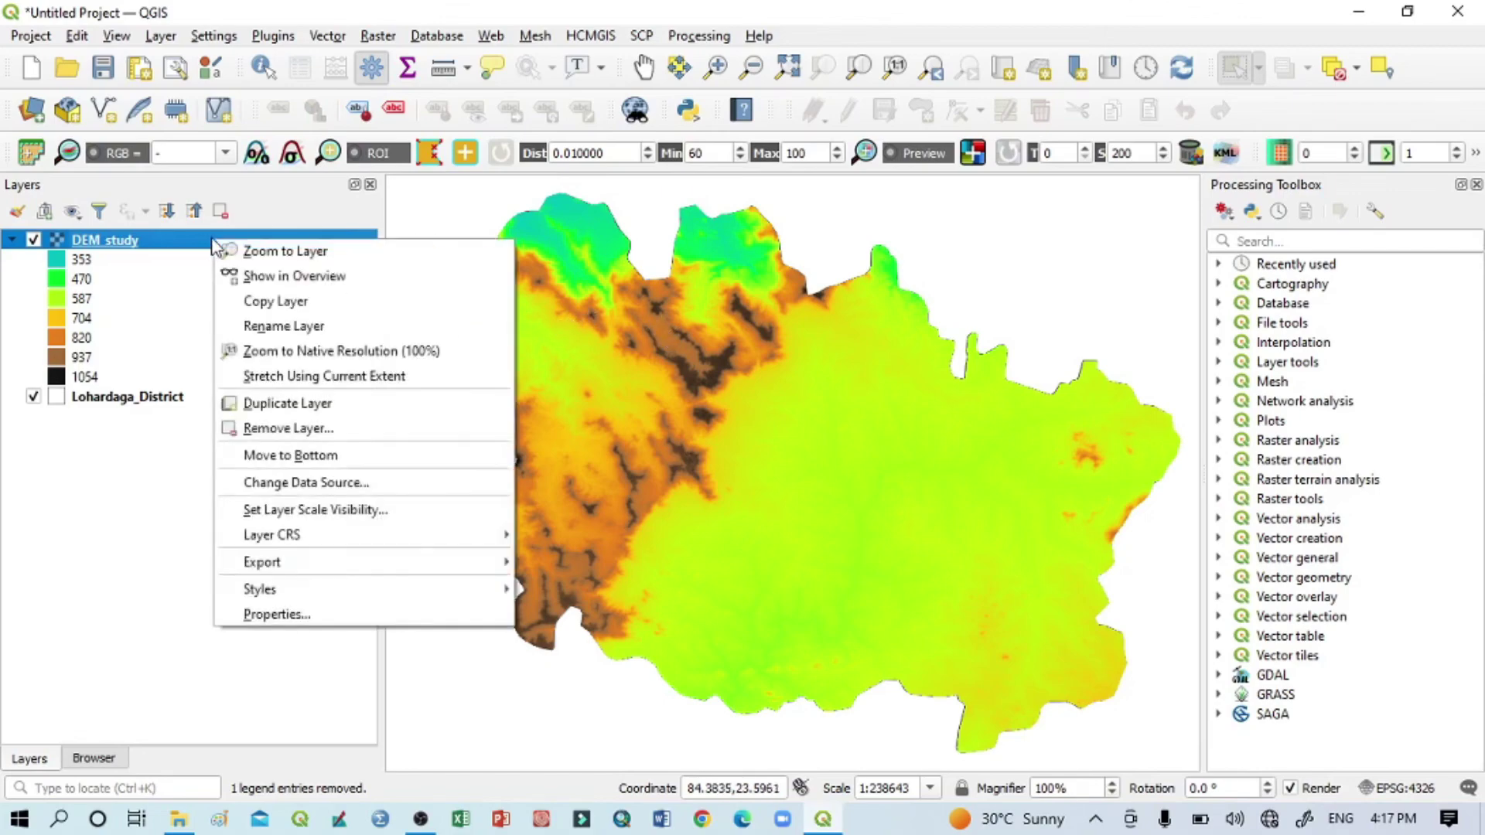
{"action": "left_click", "coordinate": [272, 614]}
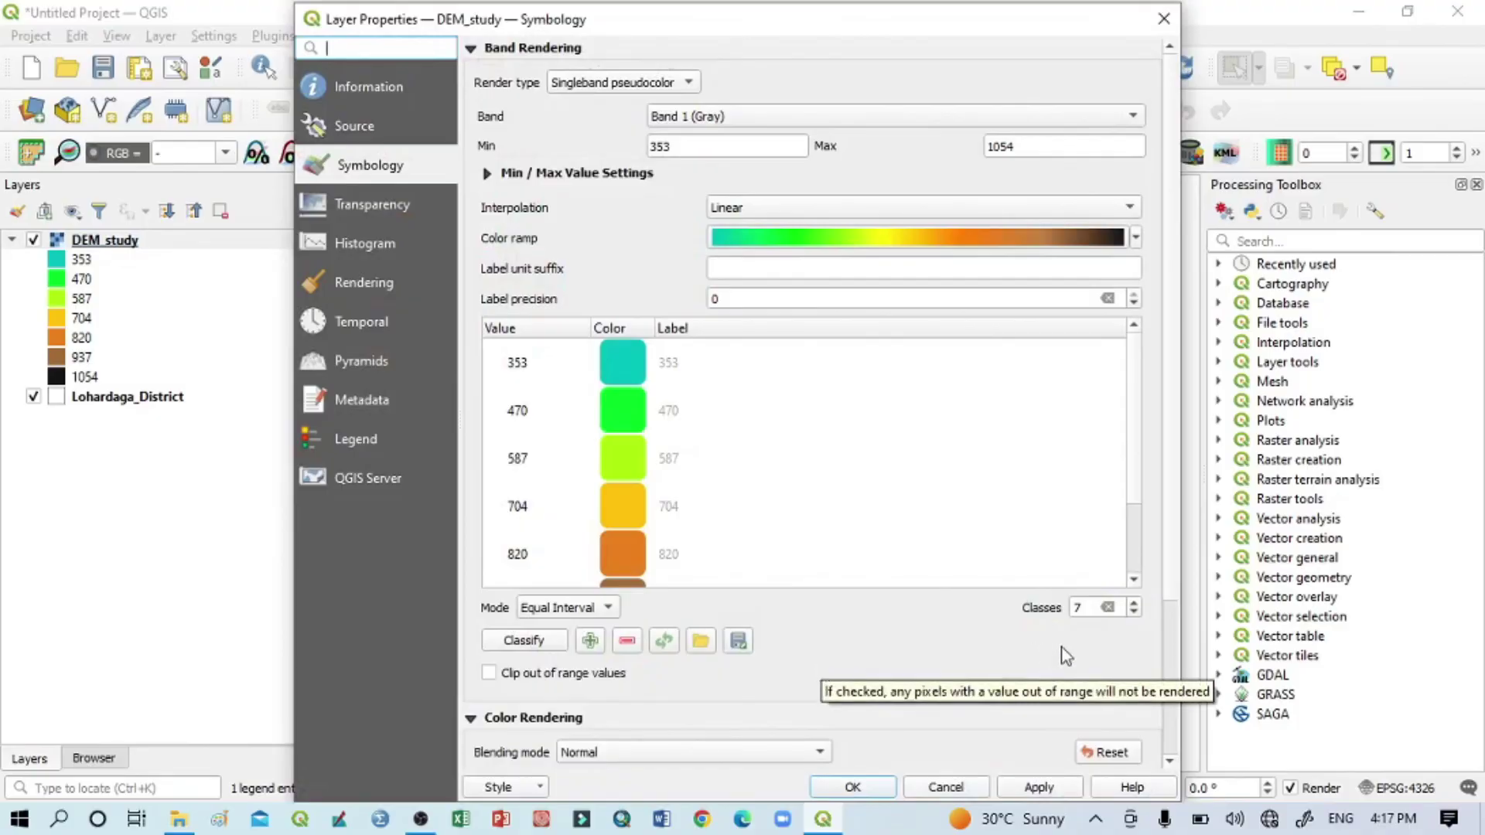
{"action": "scroll", "coordinate": [1173, 346], "scroll_direction": "down", "scroll_amount": 5}
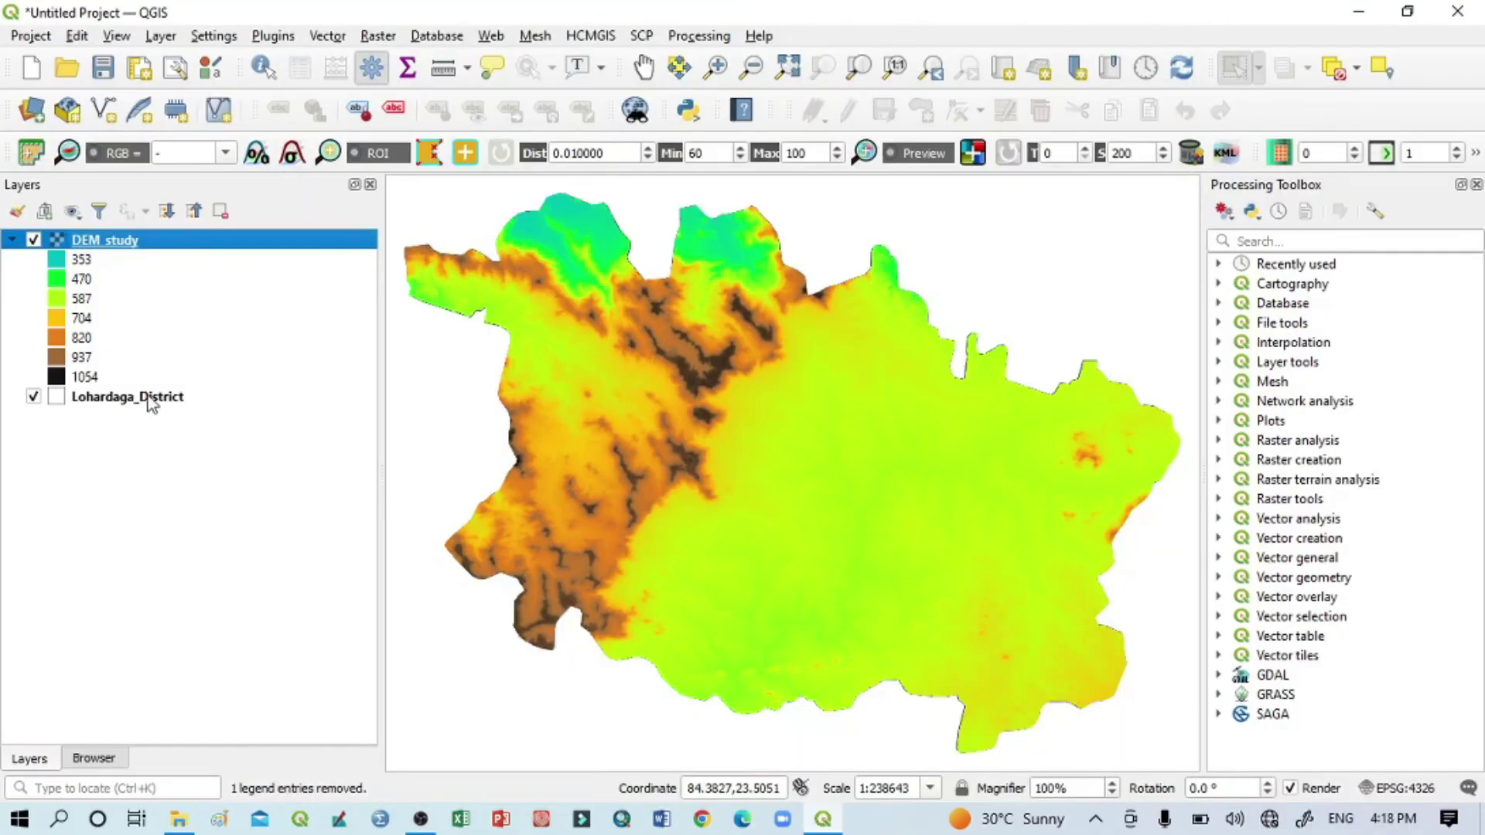
{"action": "left_click", "coordinate": [154, 398]}
{"action": "left_click_drag", "start_coordinate": [155, 400], "coordinate": [180, 241]}
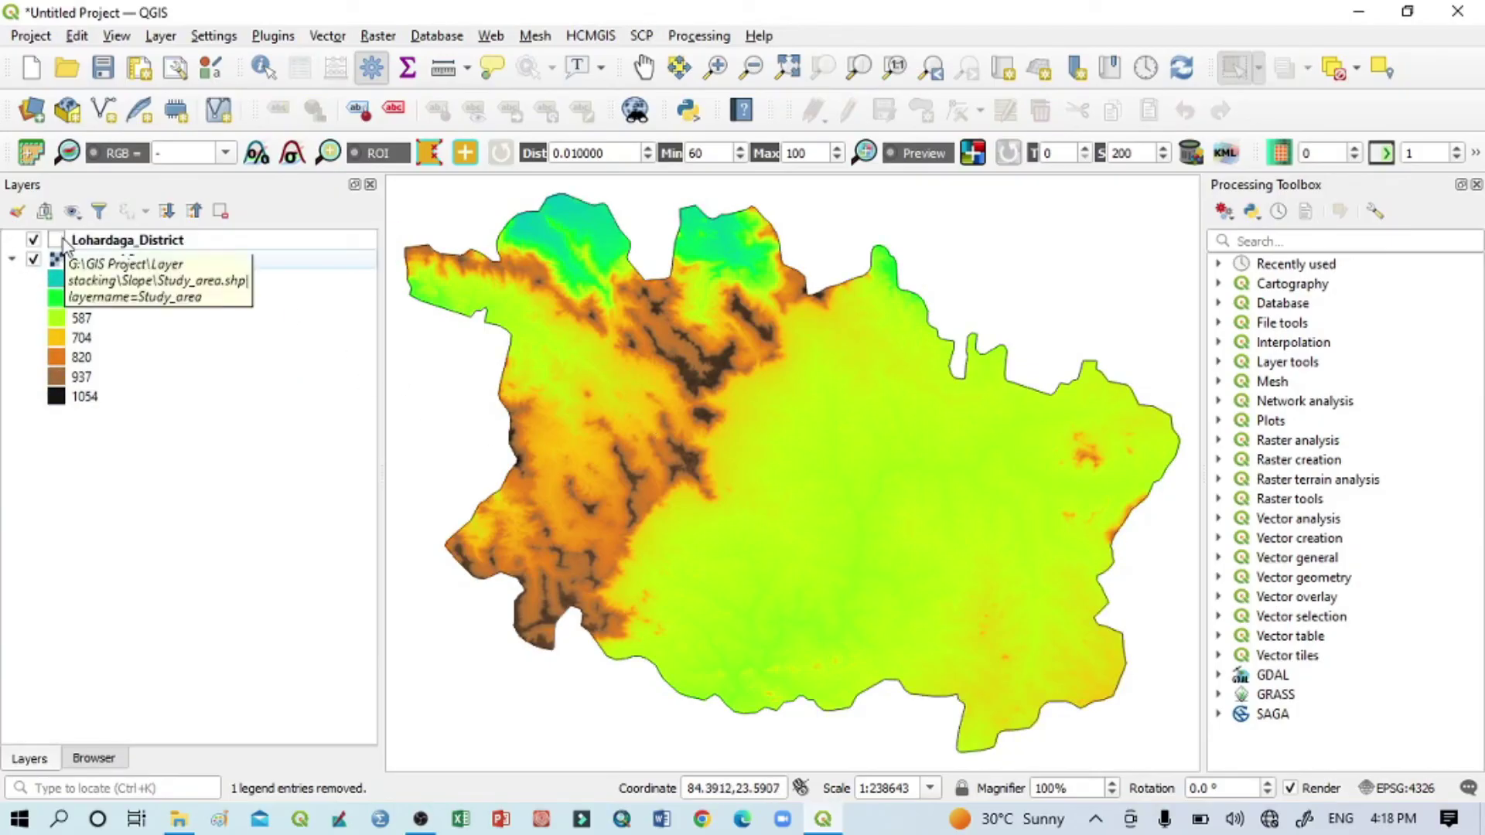
{"action": "left_click", "coordinate": [30, 239]}
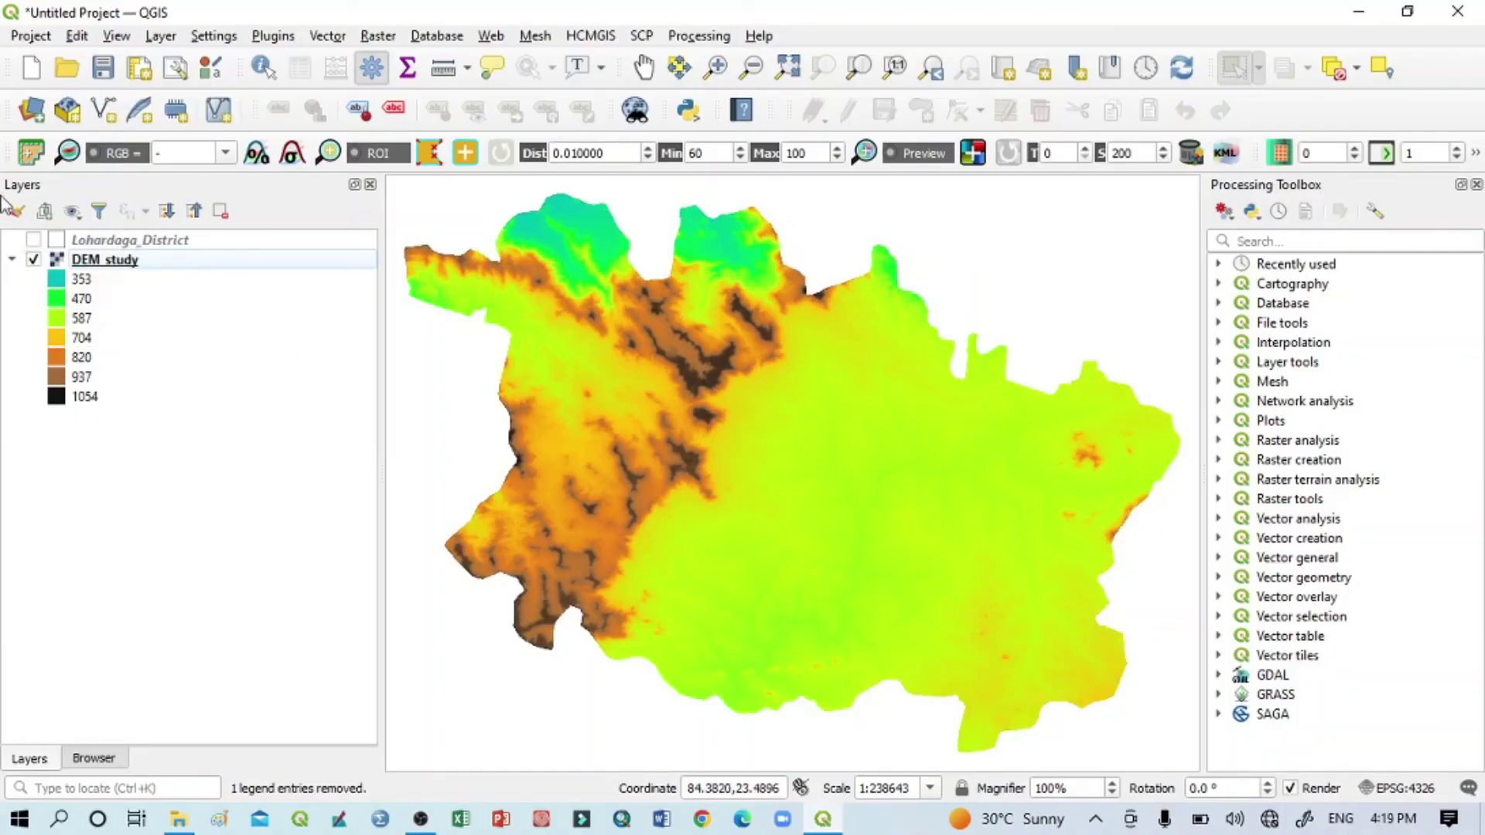
{"action": "left_click", "coordinate": [33, 239]}
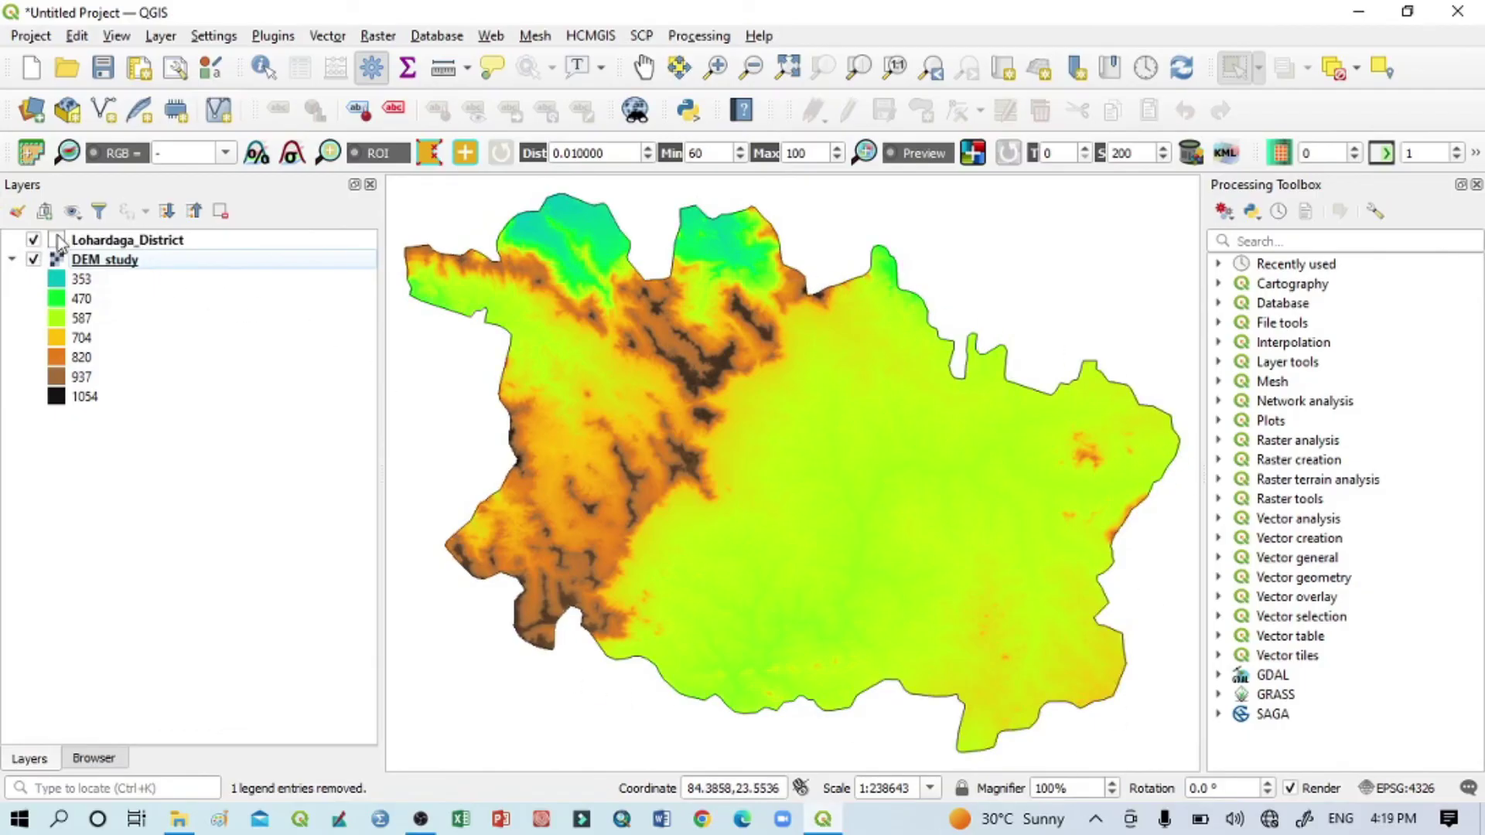
{"action": "left_click", "coordinate": [60, 242]}
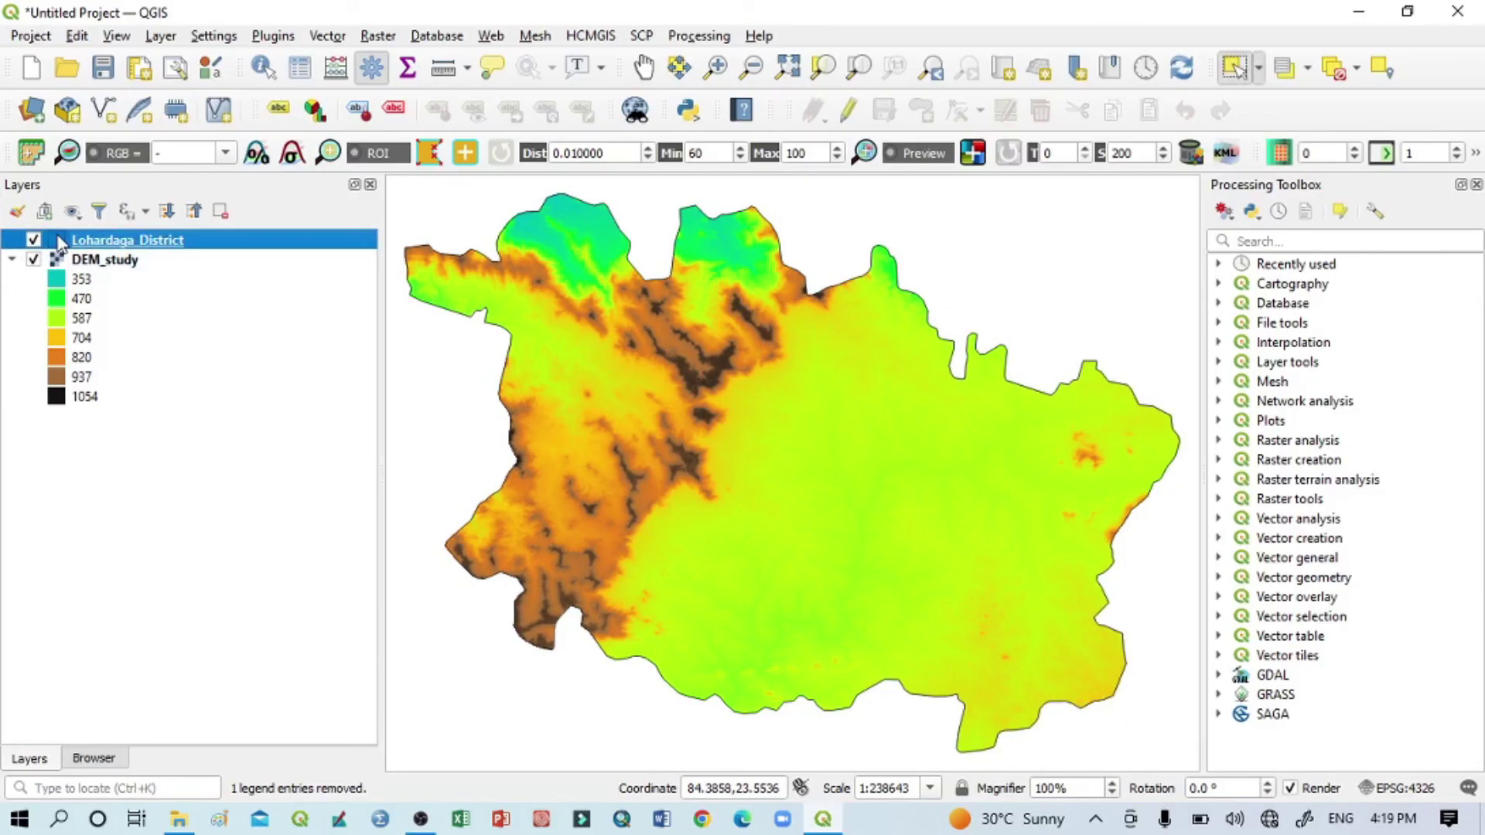
Give the Lohardaga_District simple fill a blue 0.66 mm stroke and apply it
{"action": "double_click", "coordinate": [60, 242]}
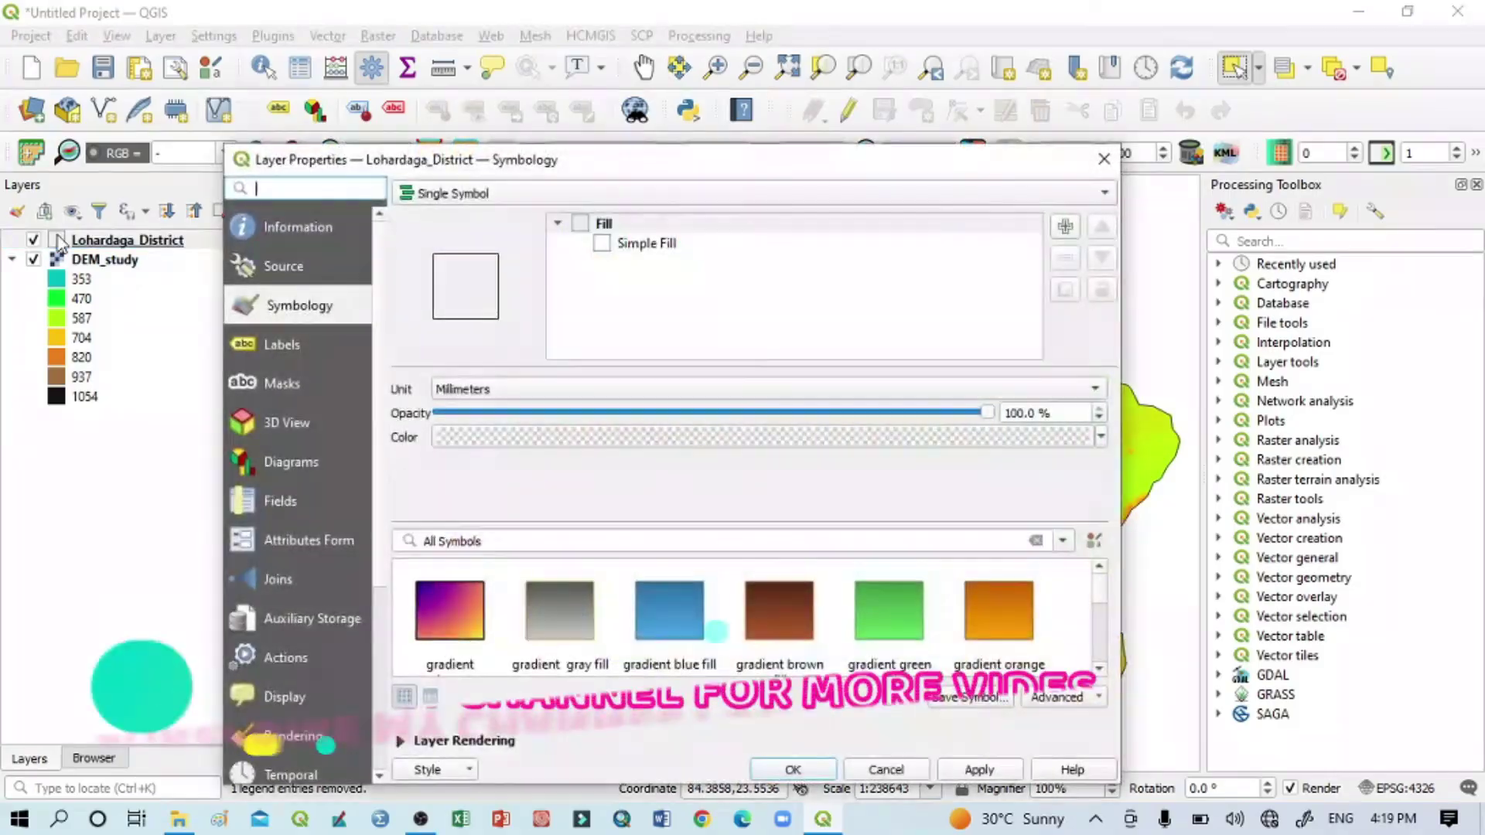
{"action": "left_click", "coordinate": [620, 244]}
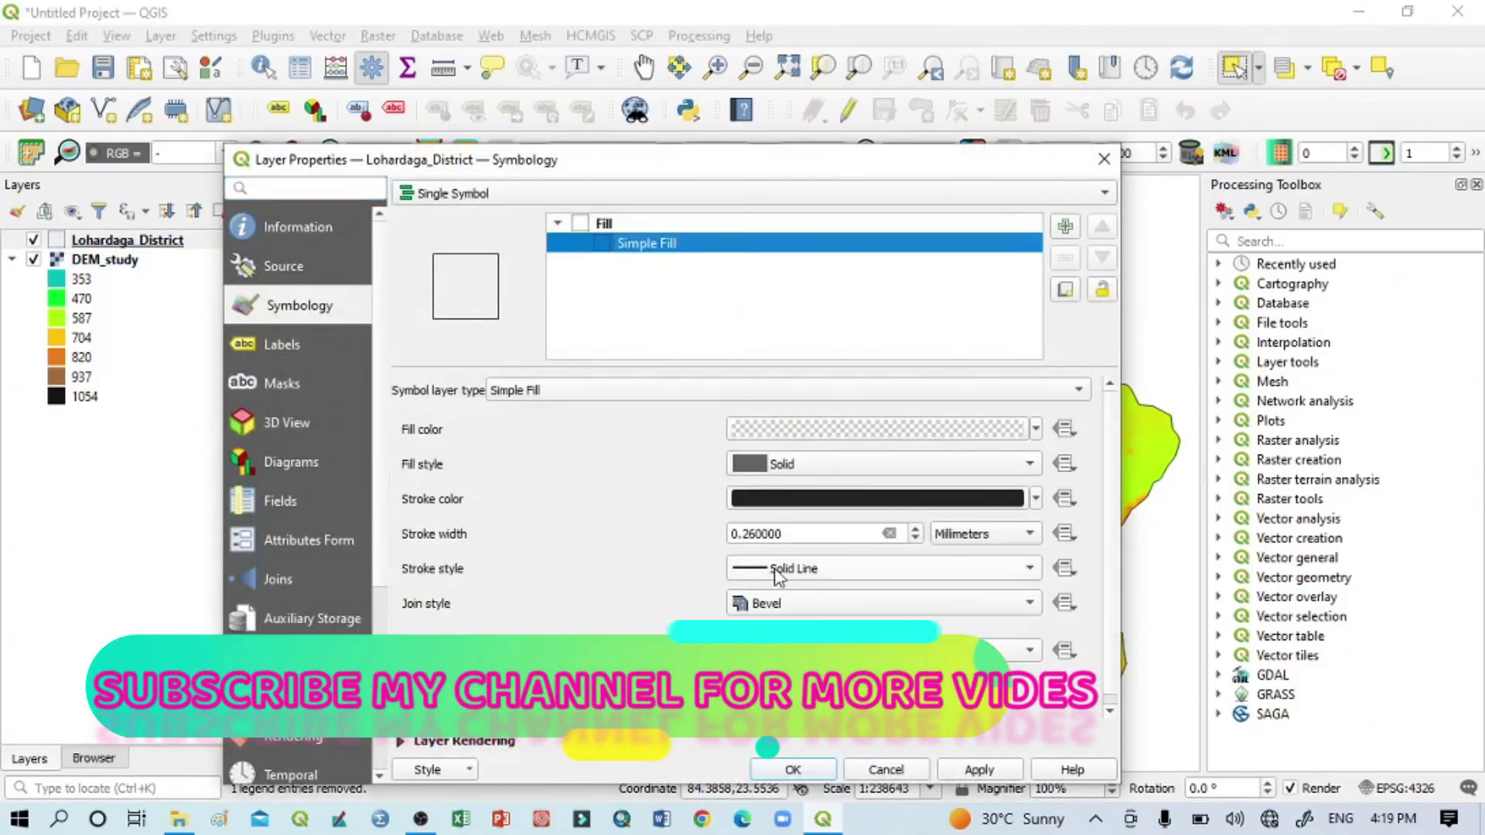
{"action": "left_click", "coordinate": [916, 529]}
{"action": "left_click", "coordinate": [915, 528]}
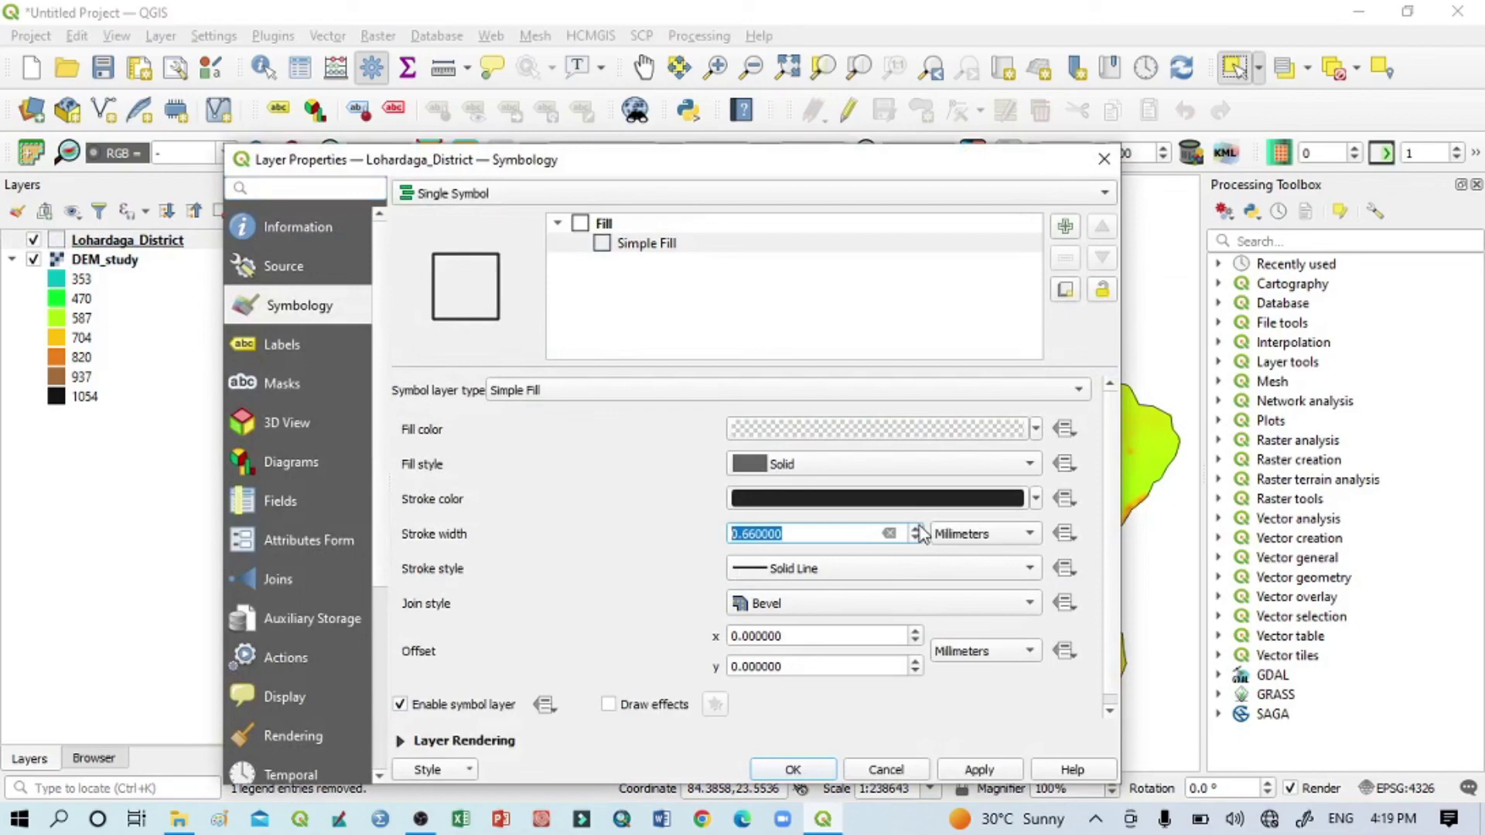
{"action": "left_click", "coordinate": [1036, 501]}
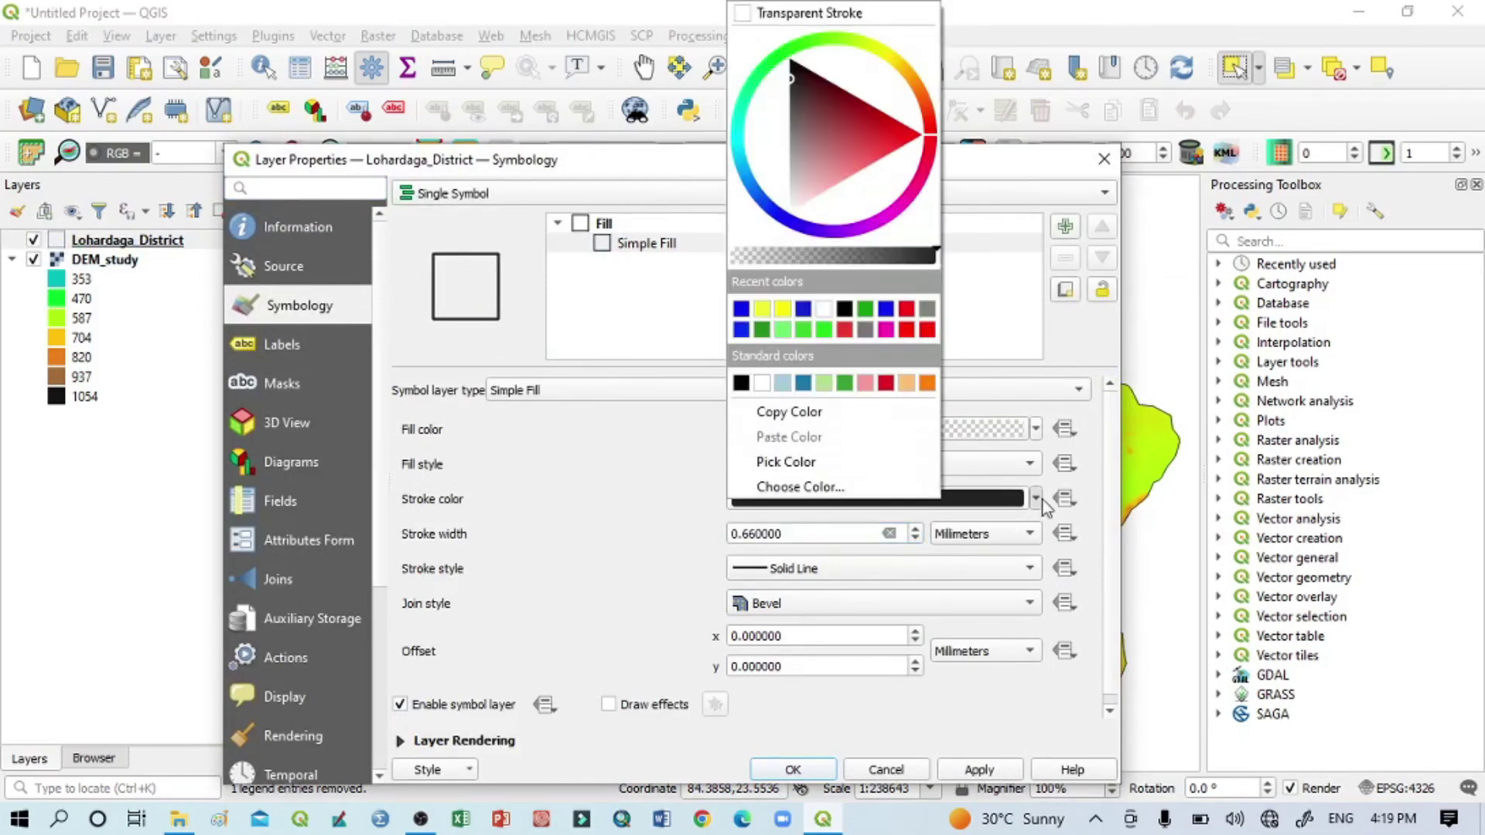
{"action": "left_click", "coordinate": [804, 313]}
{"action": "left_click", "coordinate": [979, 770]}
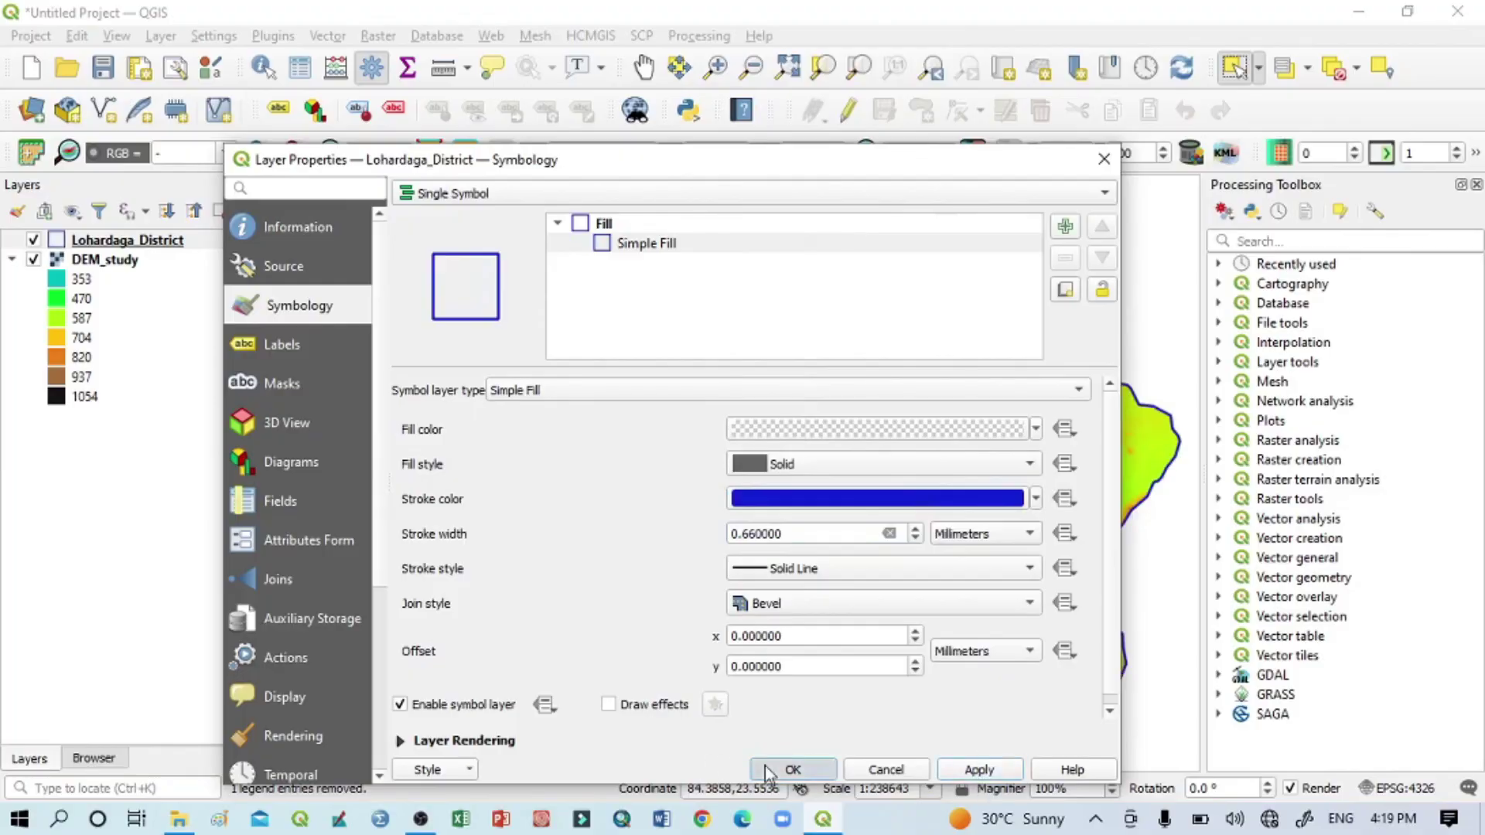